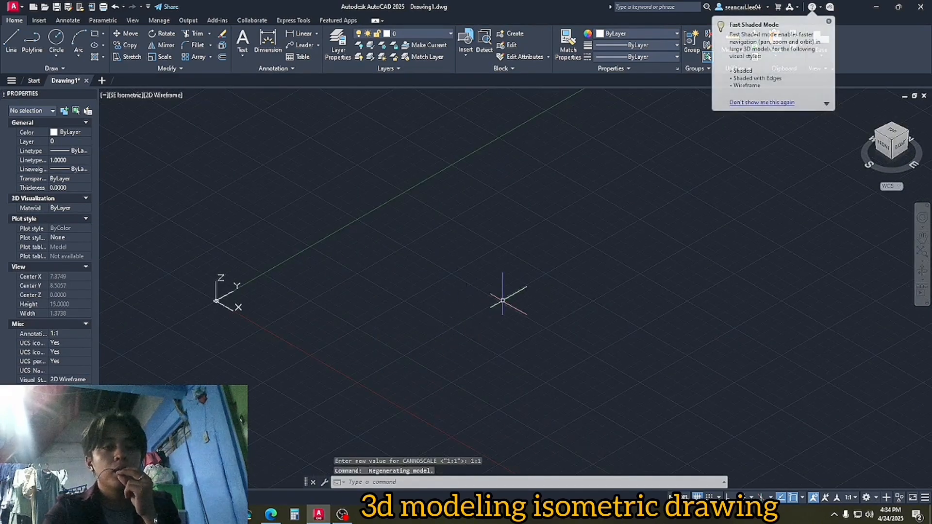
mouse_move(574, 282)
middle_mouse_down()
mouse_move(519, 306)
mouse_move(489, 262)
mouse_move(531, 320)
middle_mouse_up()
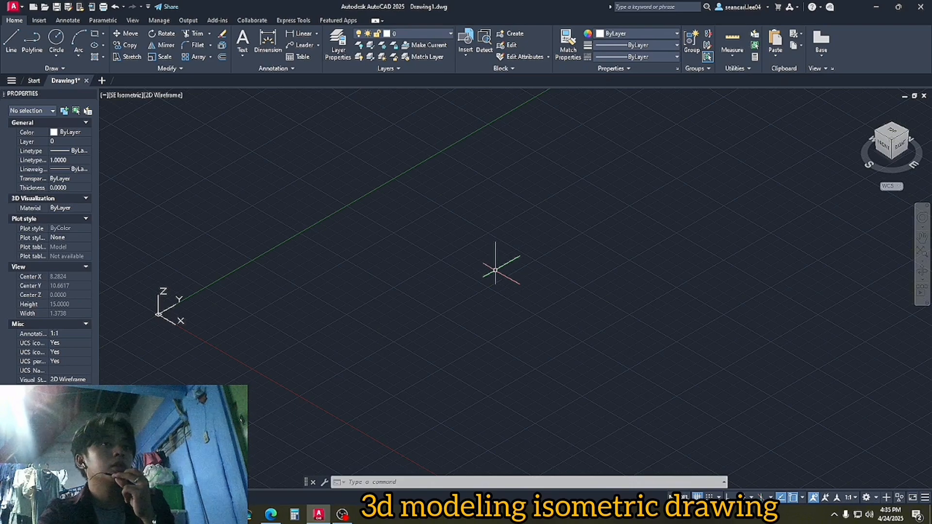
middle_click_drag(487, 262, 440, 297)
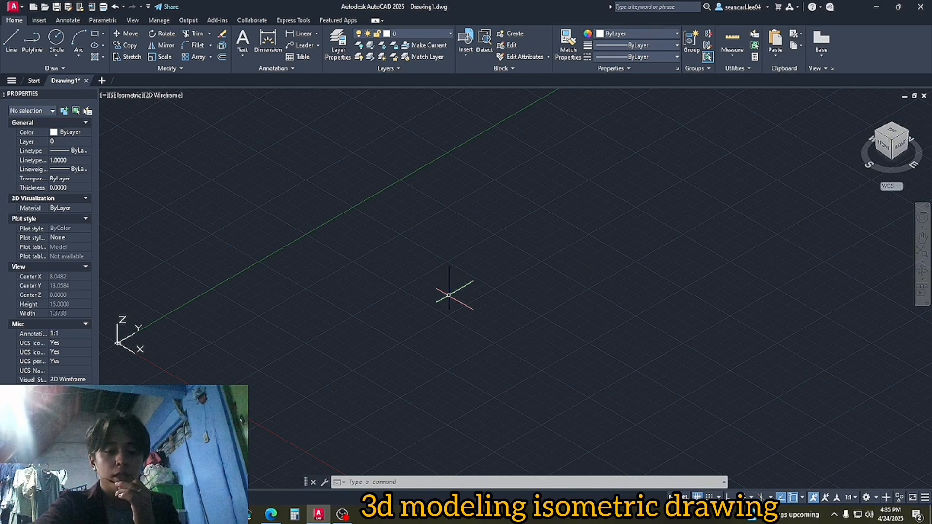
mouse_move(446, 294)
middle_mouse_down()
mouse_move(404, 303)
mouse_move(397, 295)
middle_mouse_up()
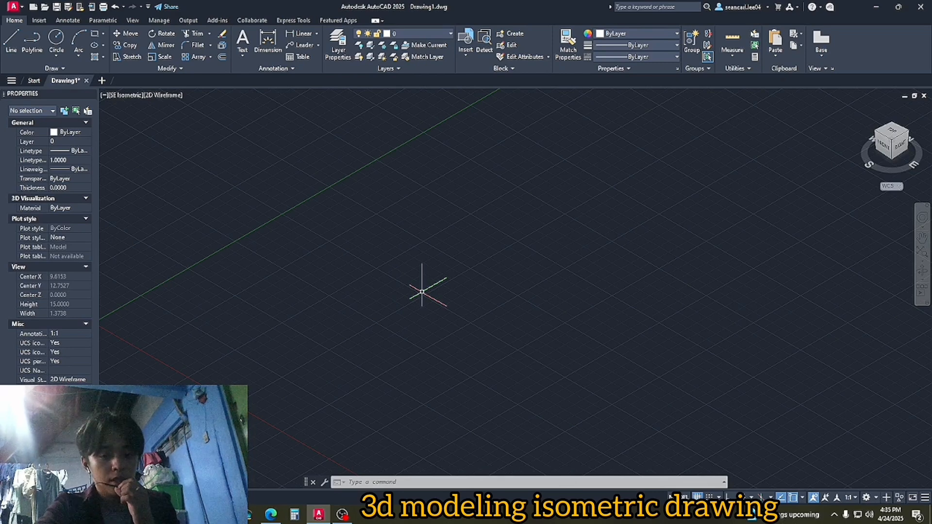
scroll(474, 315, "down", 2)
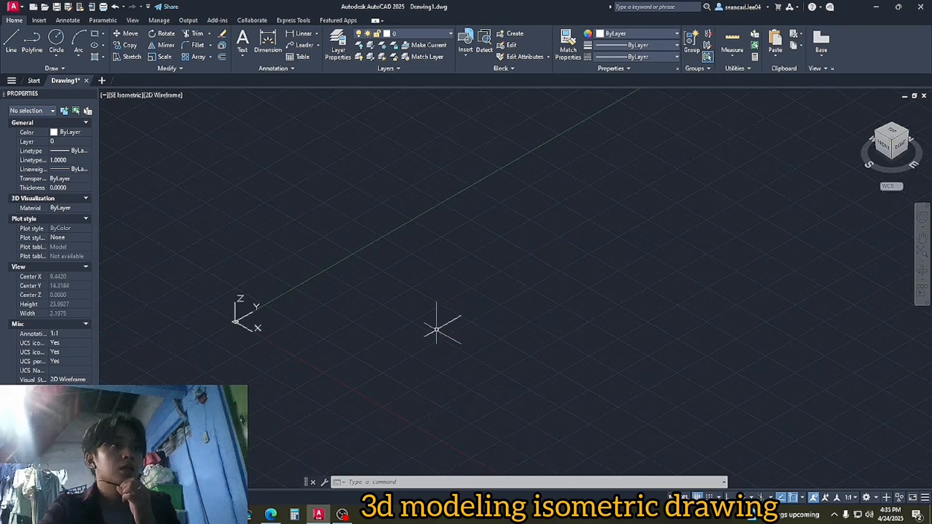
middle_click_drag(438, 326, 361, 300)
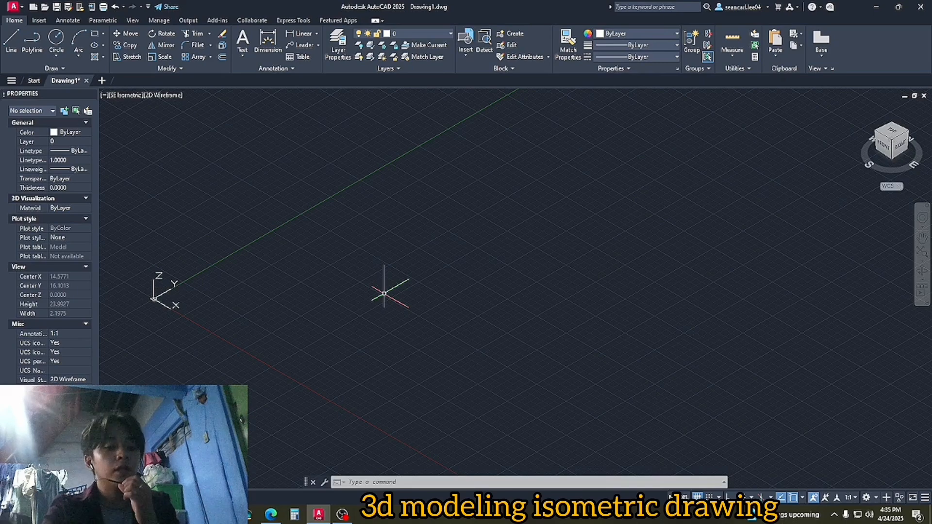
middle_click_drag(324, 269, 283, 290)
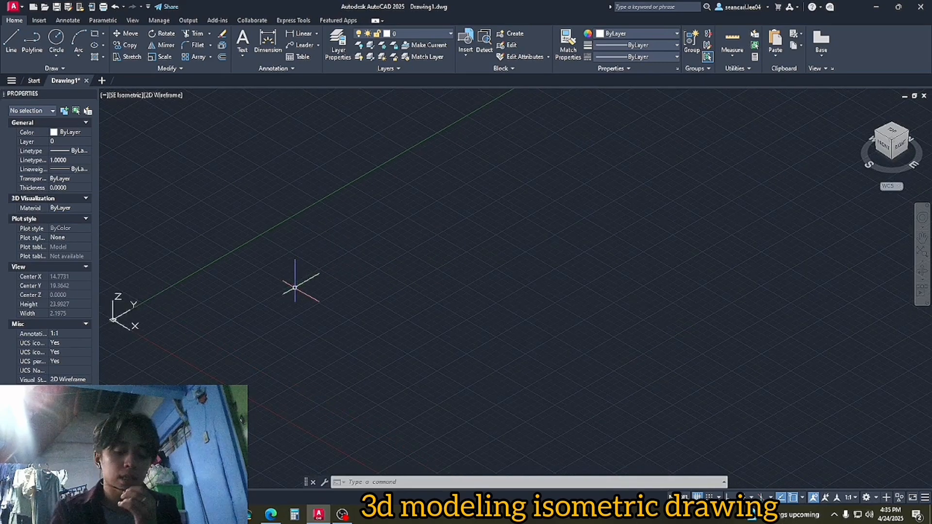
type("box")
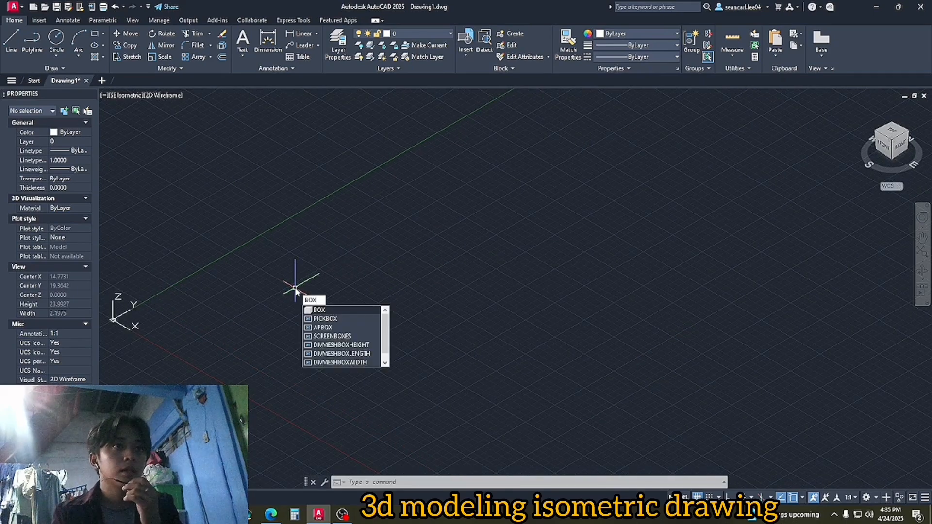
key("Return")
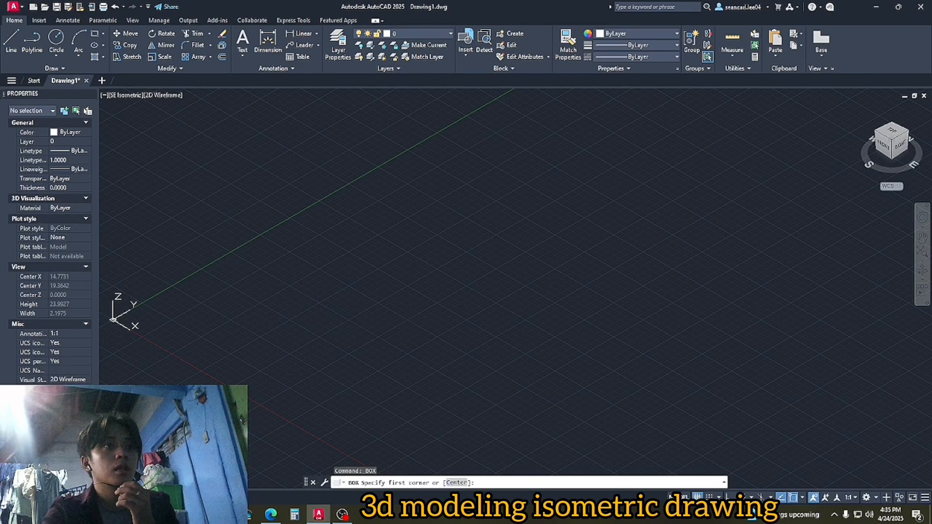
left_click(295, 301)
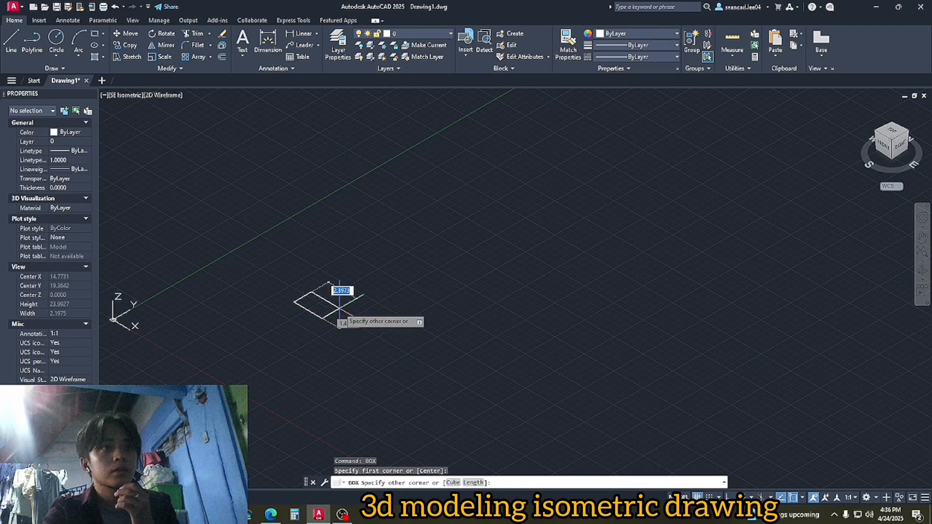
type("5")
key("Return")
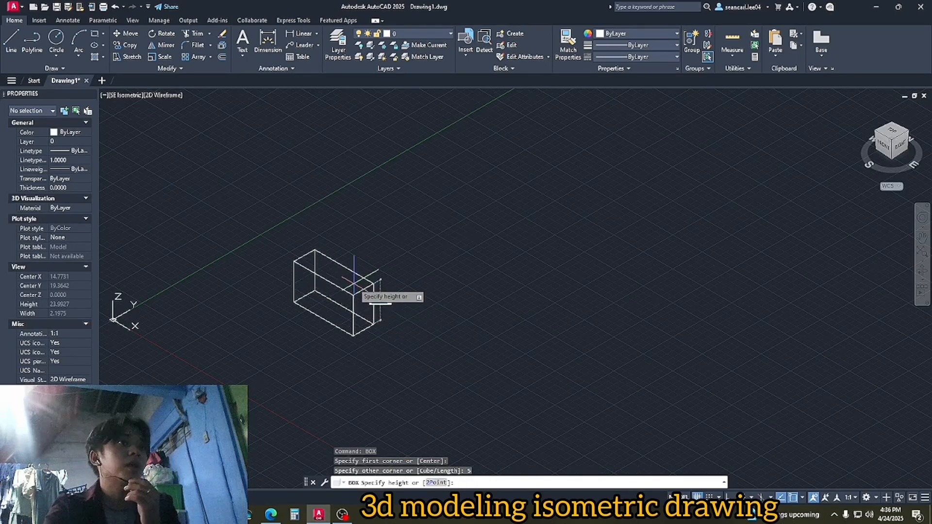
key("Escape")
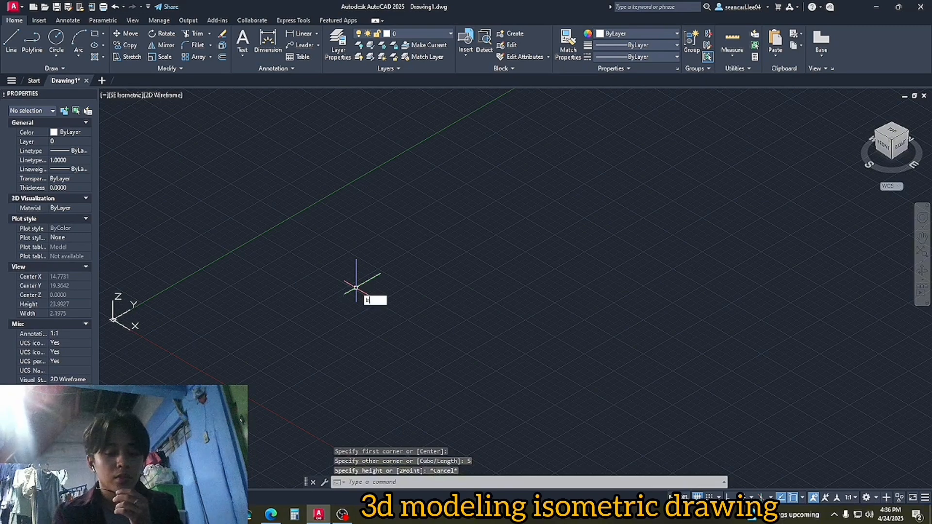
Create a solid box with a 5 by 5 base and a height of 3 near the Y axis.
key("Return")
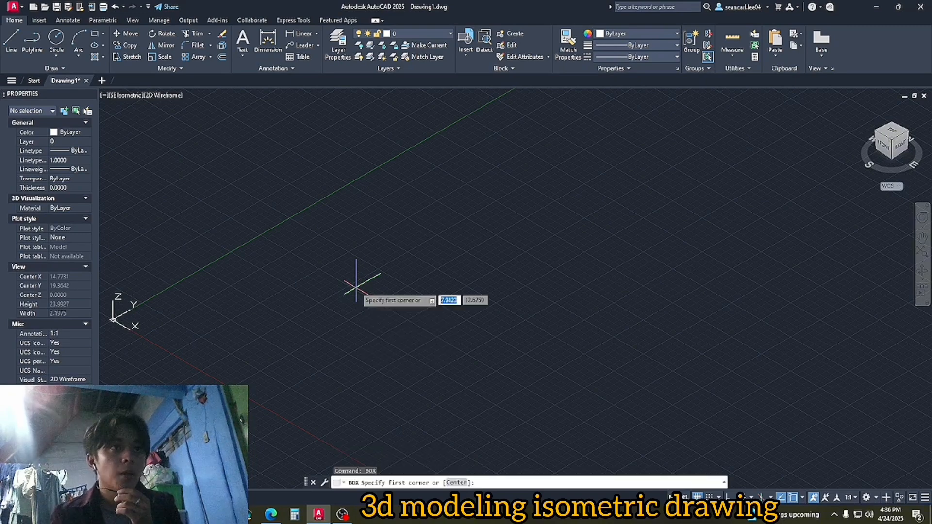
left_click(306, 266)
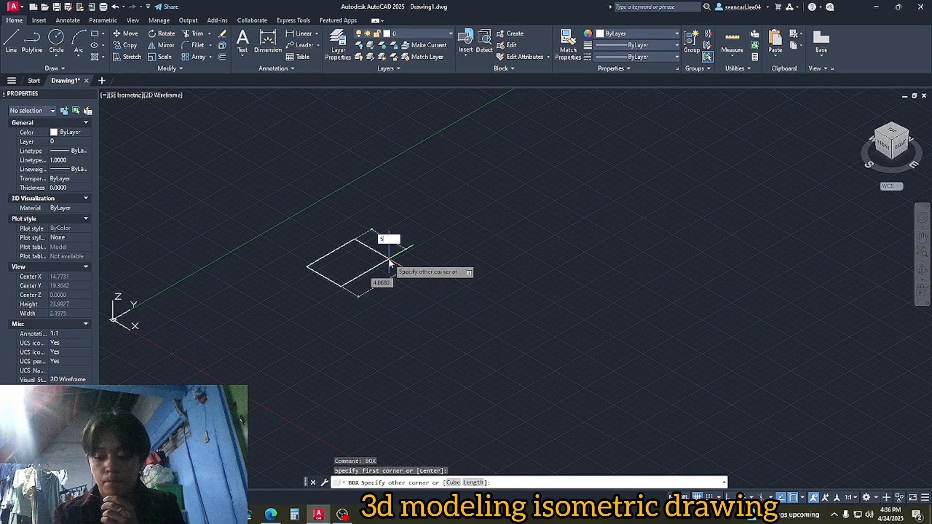
key("Tab")
type("5")
key("Return")
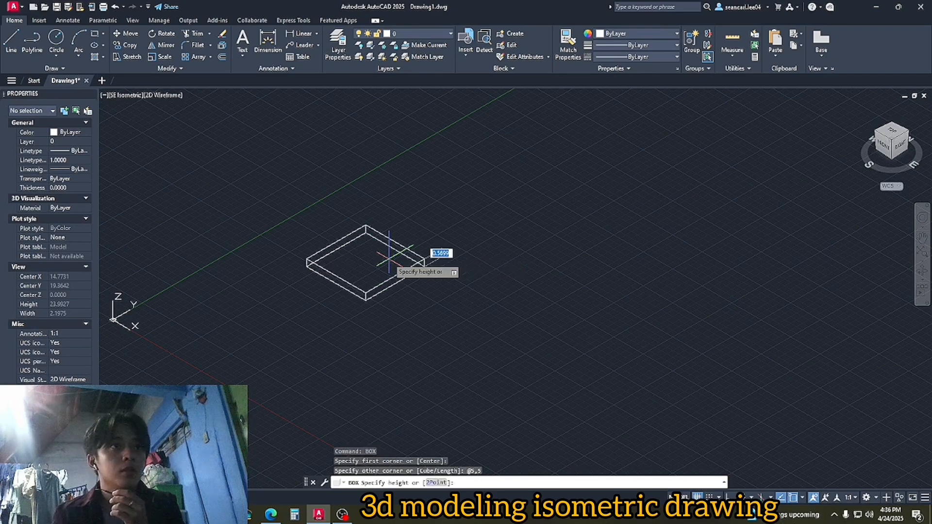
middle_click_drag(395, 235, 391, 291)
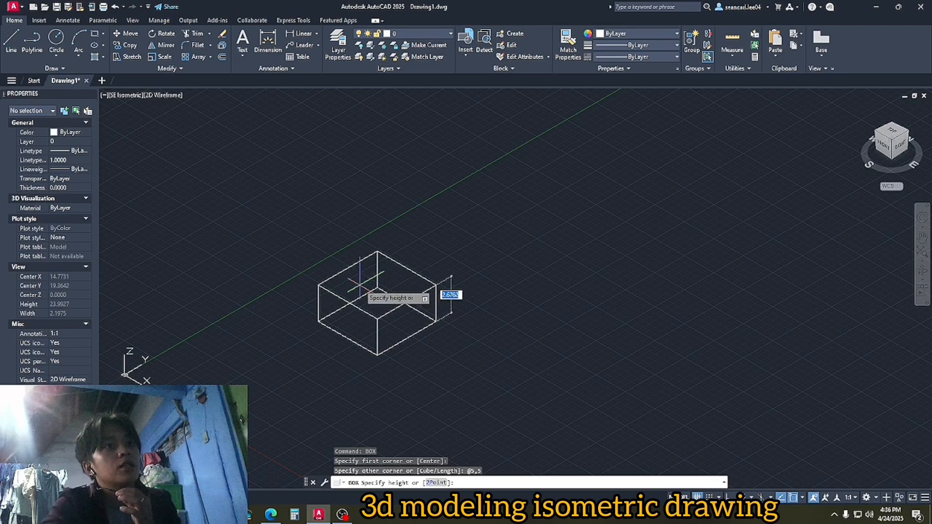
type("3")
key("Return")
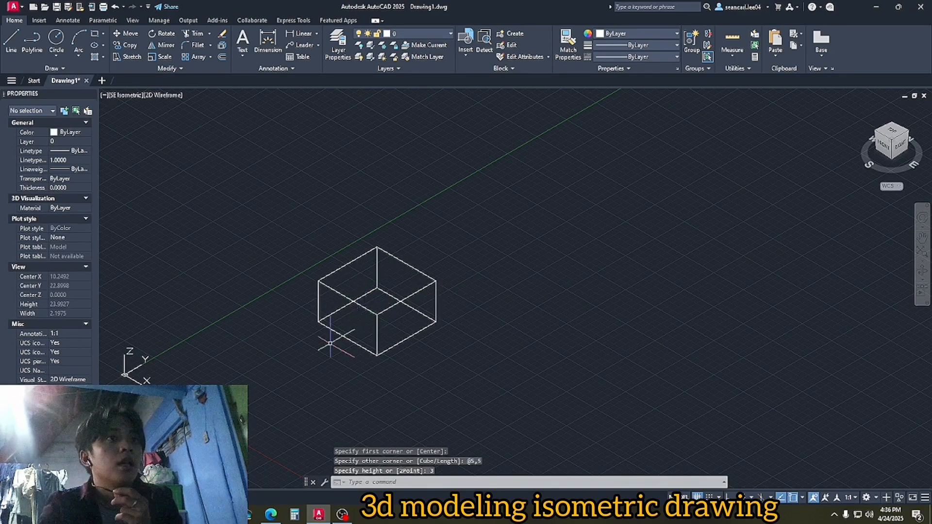
Inspect the box from the Top view and return to the SE Isometric view.
left_click(891, 134)
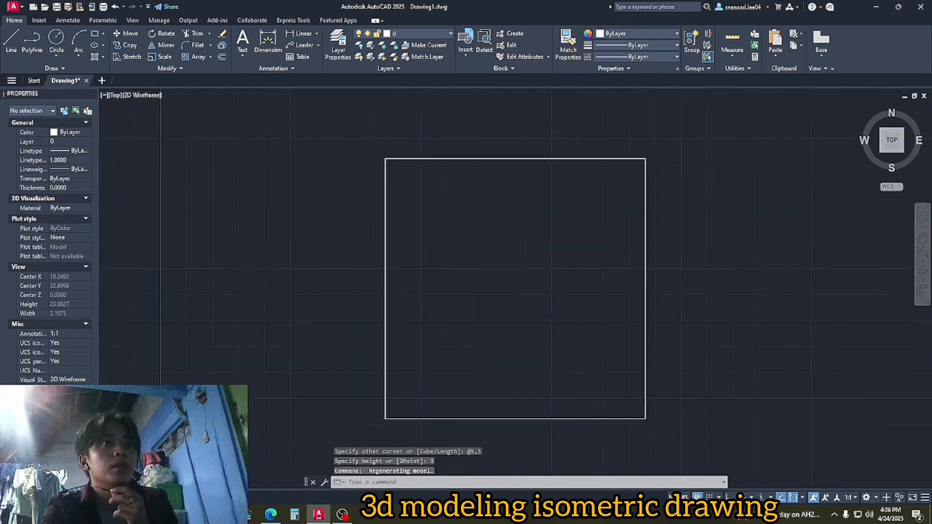
scroll(562, 307, "down", 6)
scroll(692, 337, "down", 2)
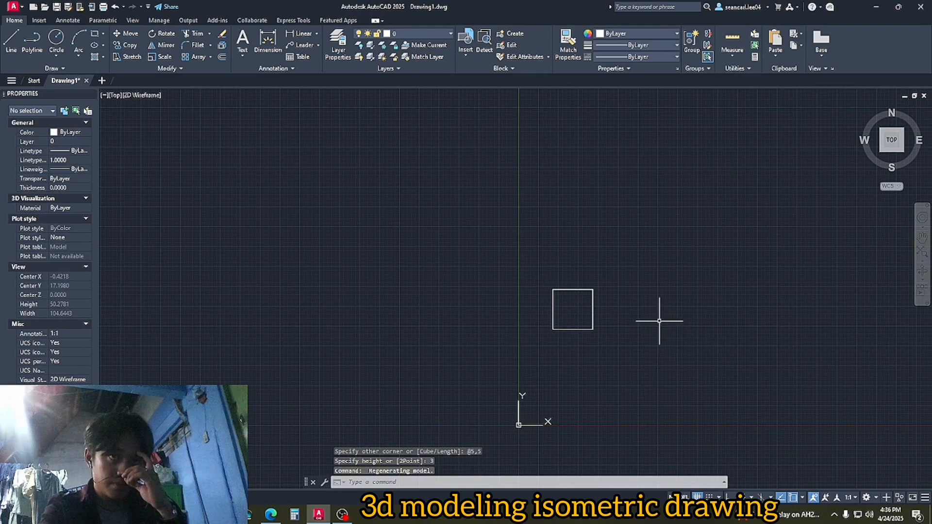
middle_click_drag(660, 321, 564, 308)
left_click(901, 151)
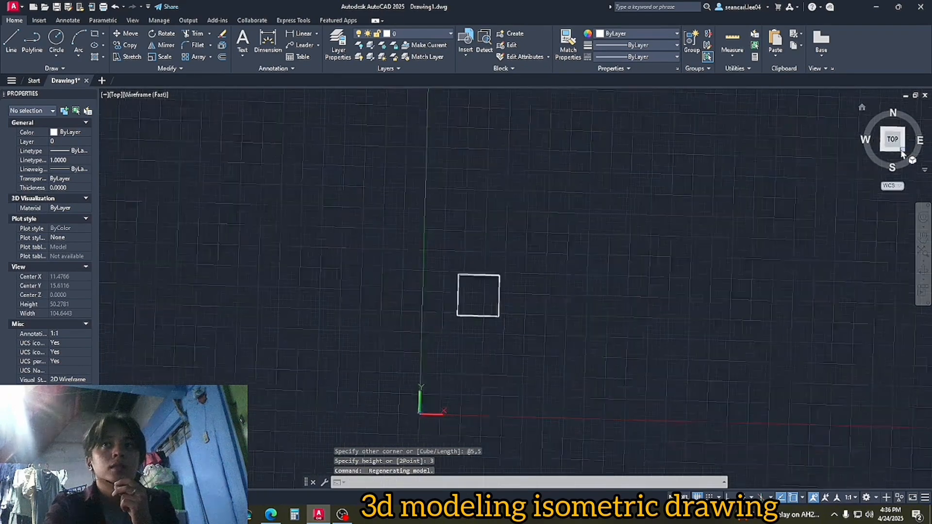
middle_click_drag(651, 353, 488, 302)
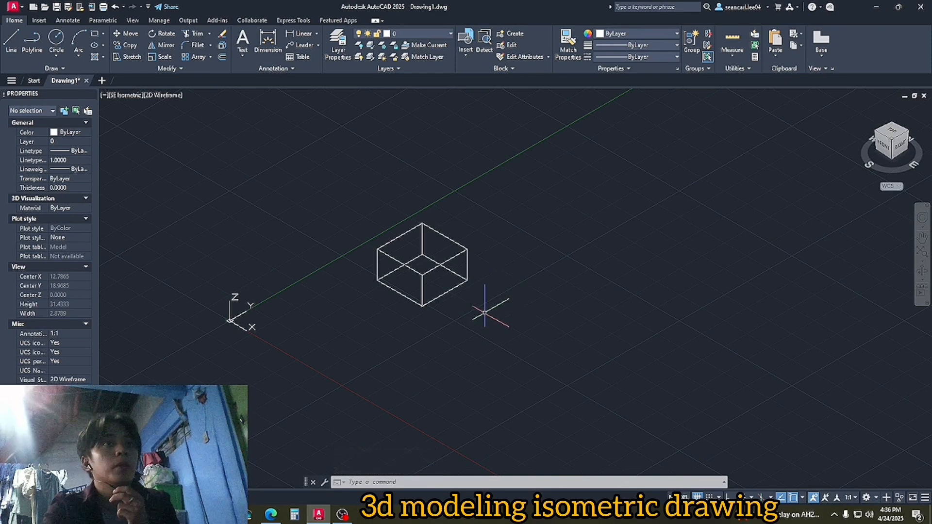
middle_click_drag(476, 319, 400, 309)
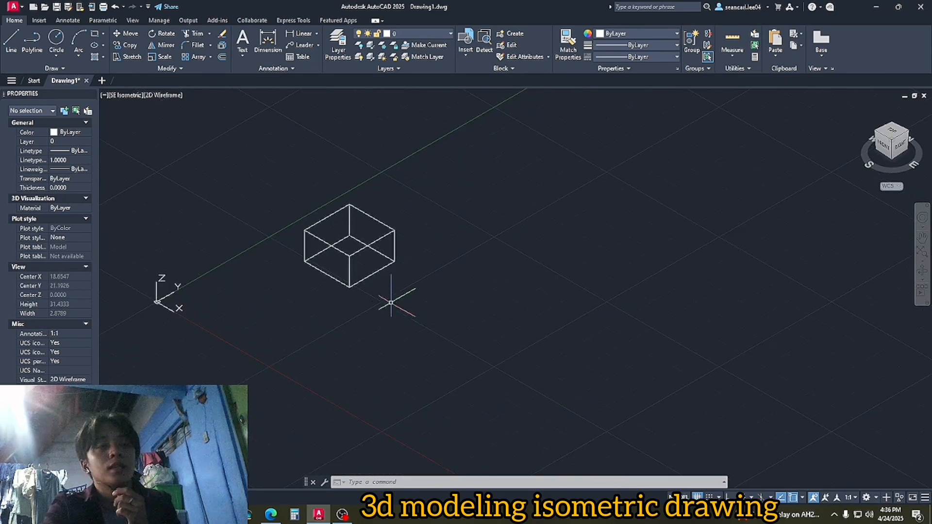
Change the viewport's visual style to Shaded.
left_click(158, 96)
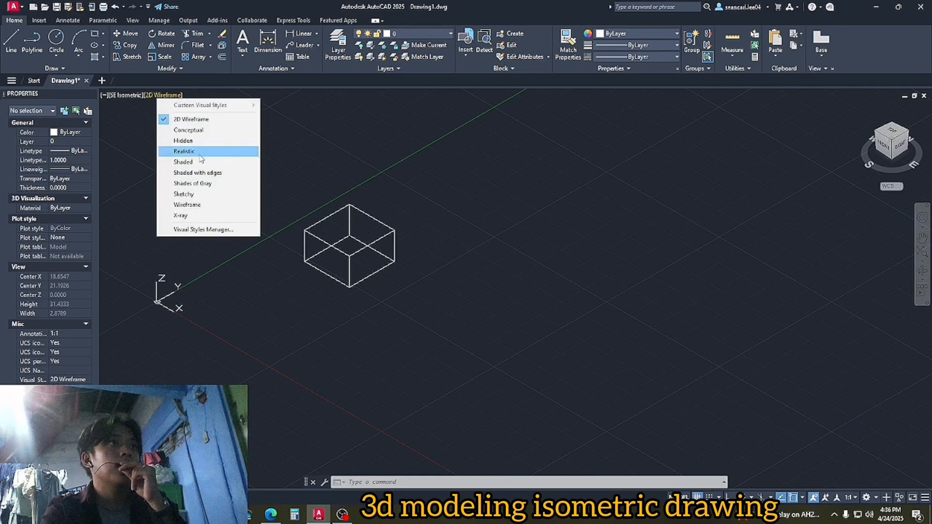
left_click(184, 162)
middle_click_drag(257, 323, 208, 275)
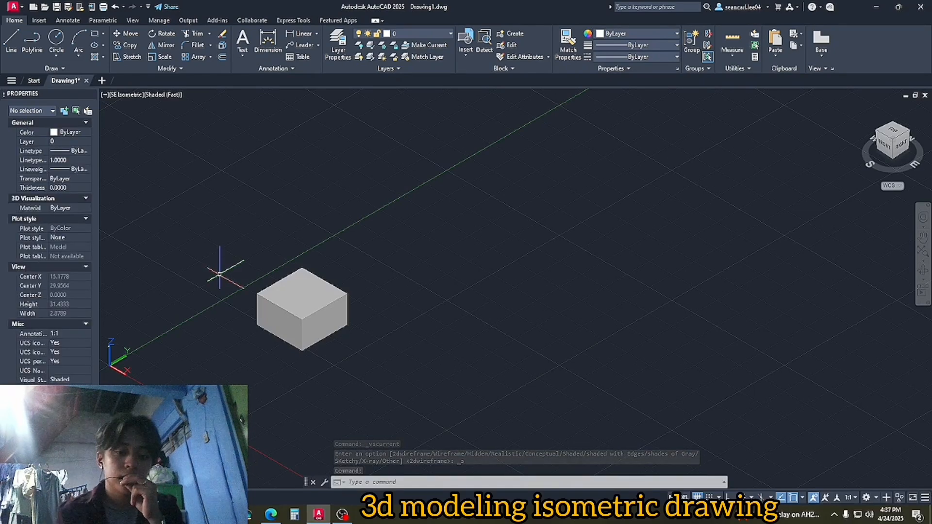
Create a solid sphere with a radius of 5 beside the box.
type("SPH")
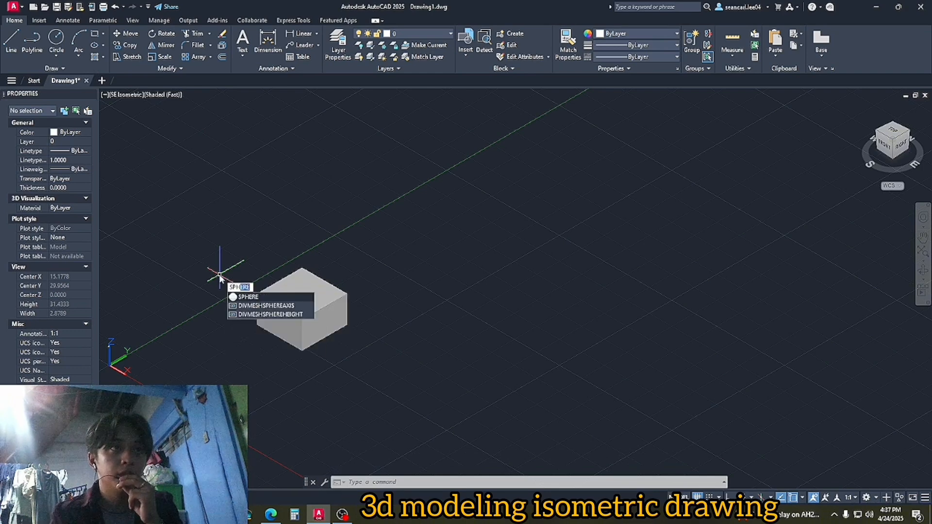
key("Return")
left_click(463, 286)
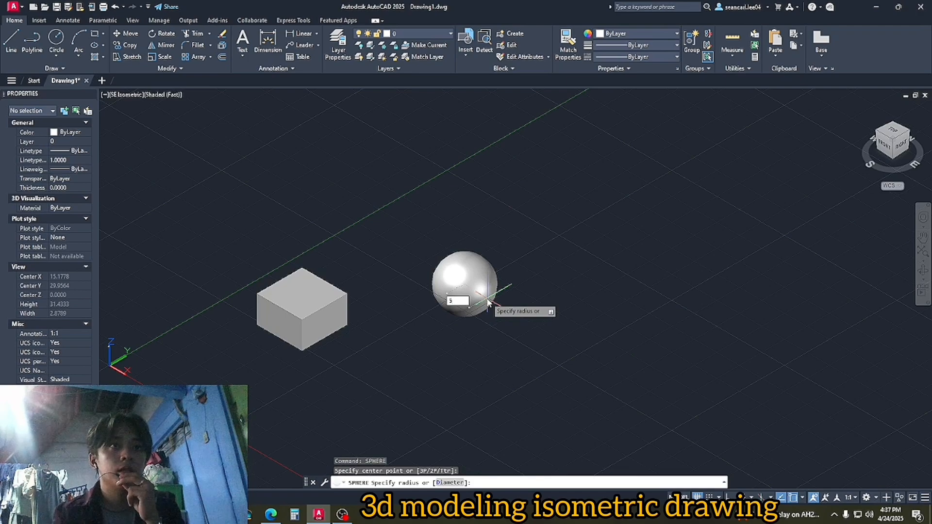
key("Return")
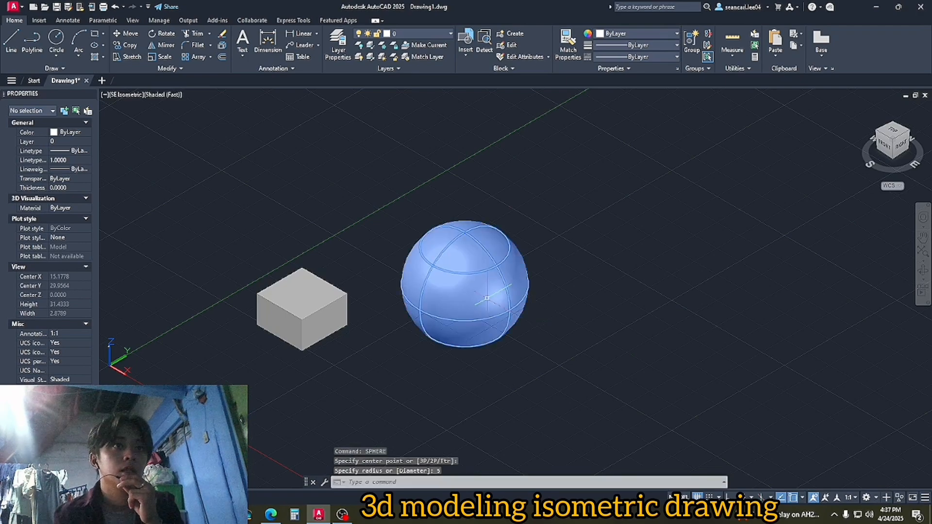
Compare the box and the sphere in the Top view and go back to SE Isometric.
left_click(897, 138)
scroll(589, 270, "down", 4)
middle_click_drag(588, 334, 427, 295)
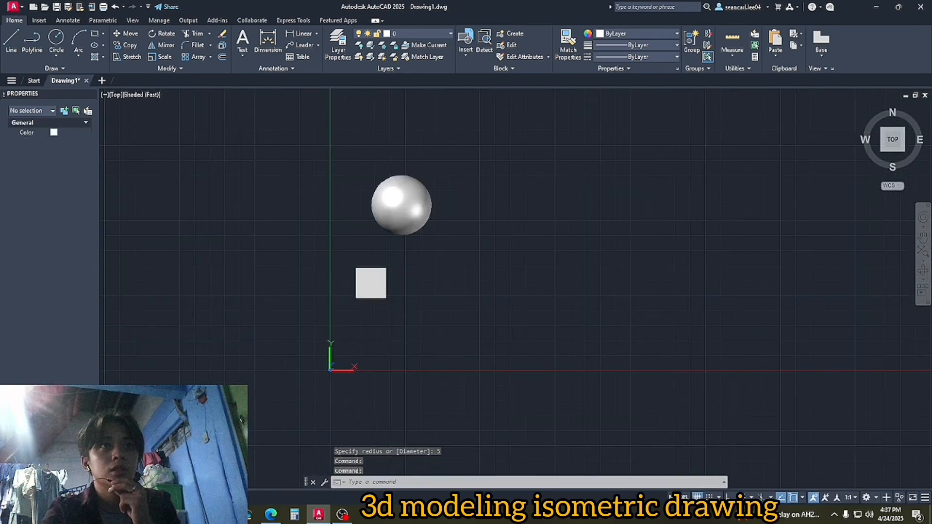
left_click(904, 155)
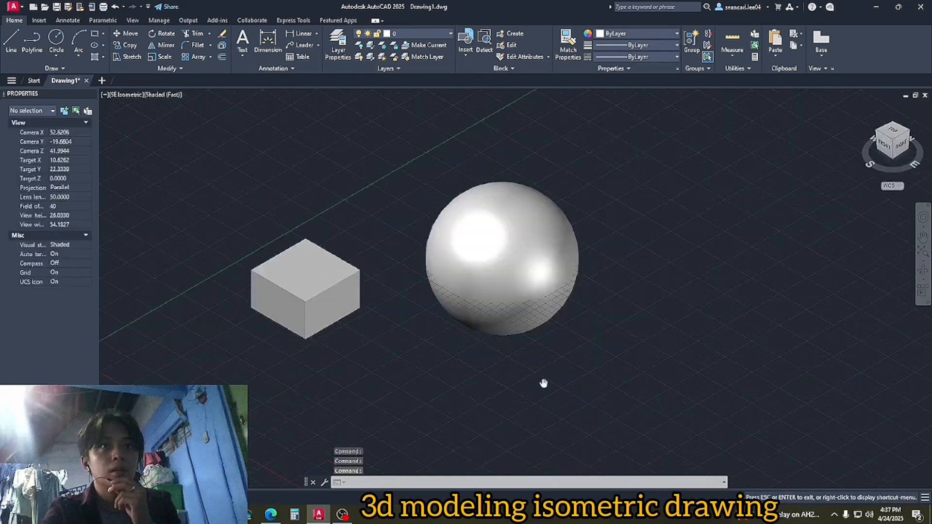
Erase the sphere beside the box.
left_click(495, 260)
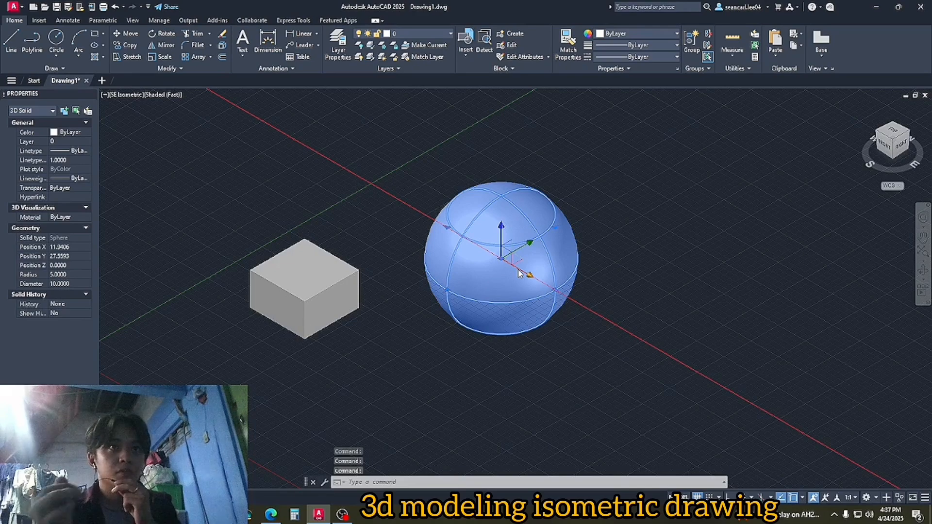
type("E")
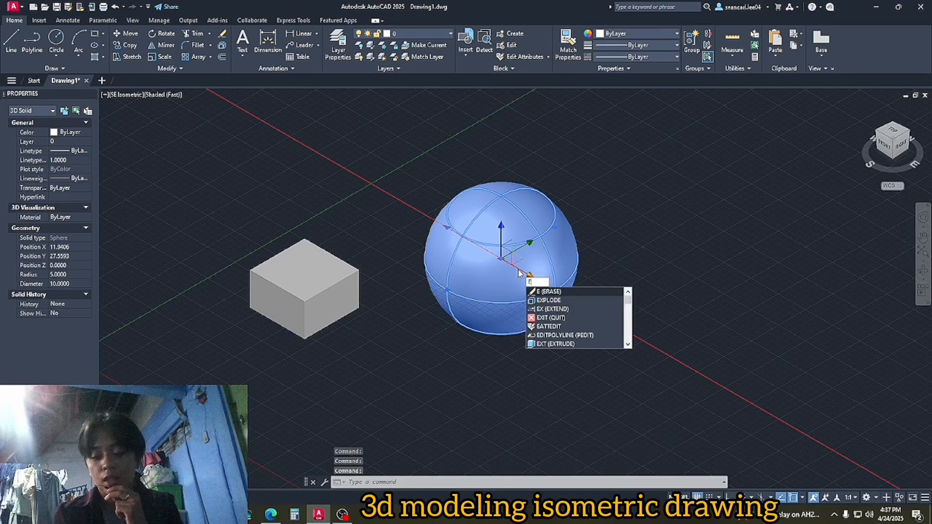
key("Return")
Create a solid sphere with a radius of 2.5 in the open space beside the box.
type("SP")
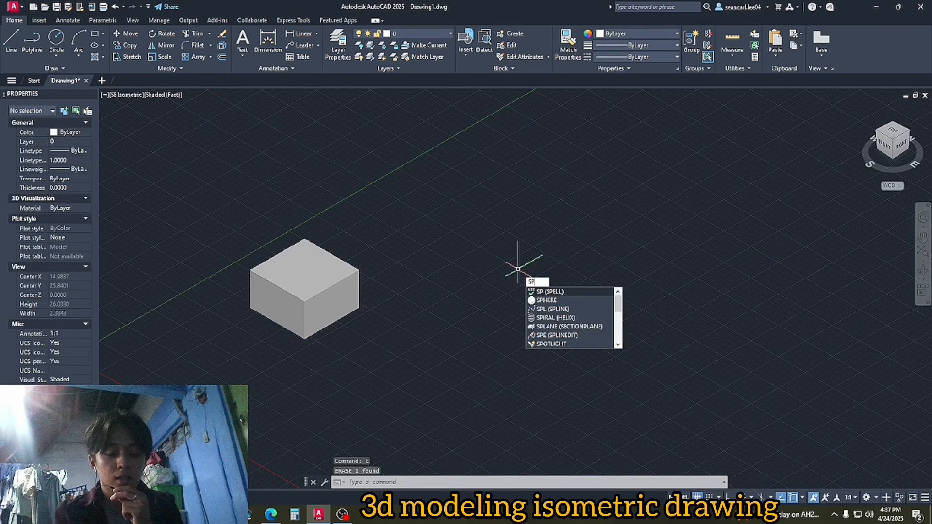
type("E")
key("BackSpace")
type("HERE")
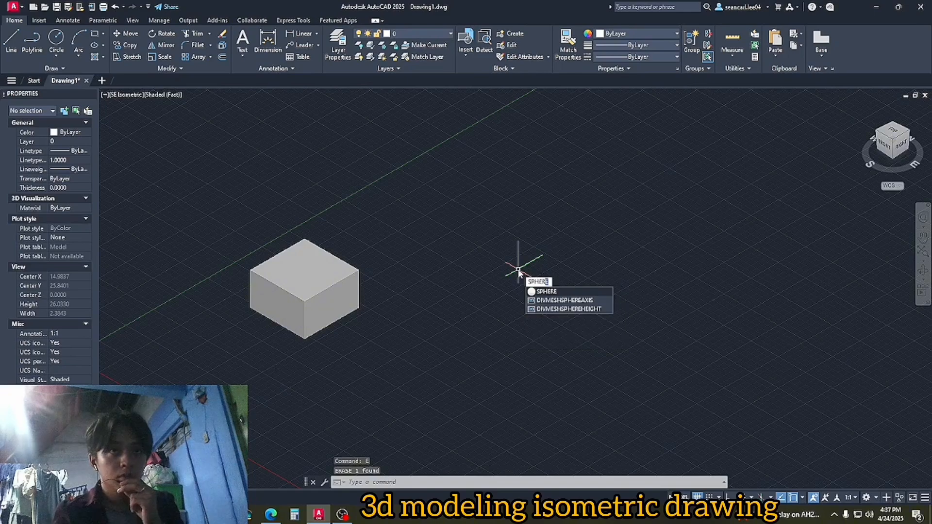
key("Return")
left_click(440, 266)
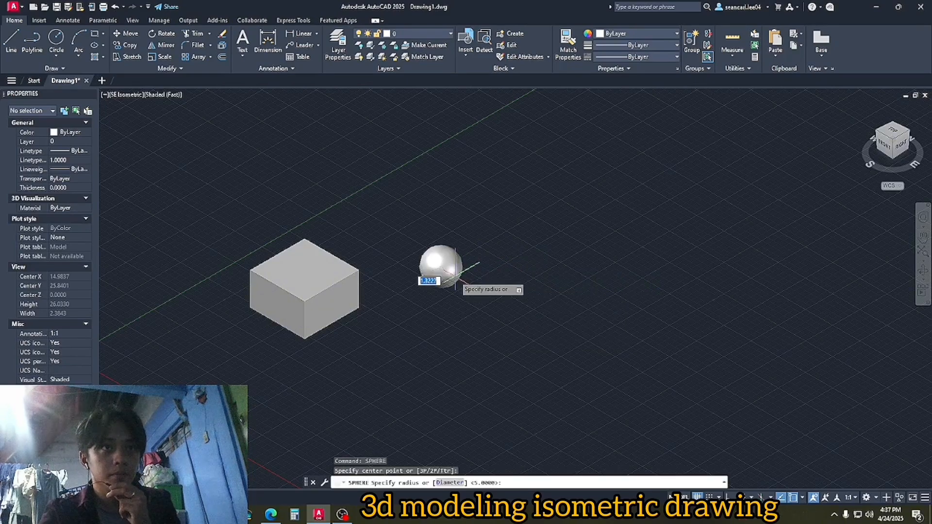
type("2")
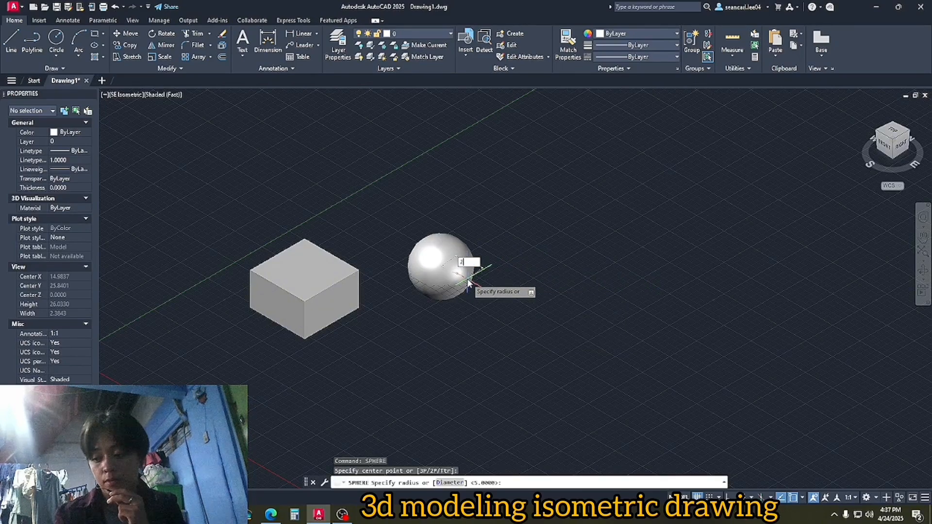
type(".5")
key("Return")
scroll(603, 270, "down", 3)
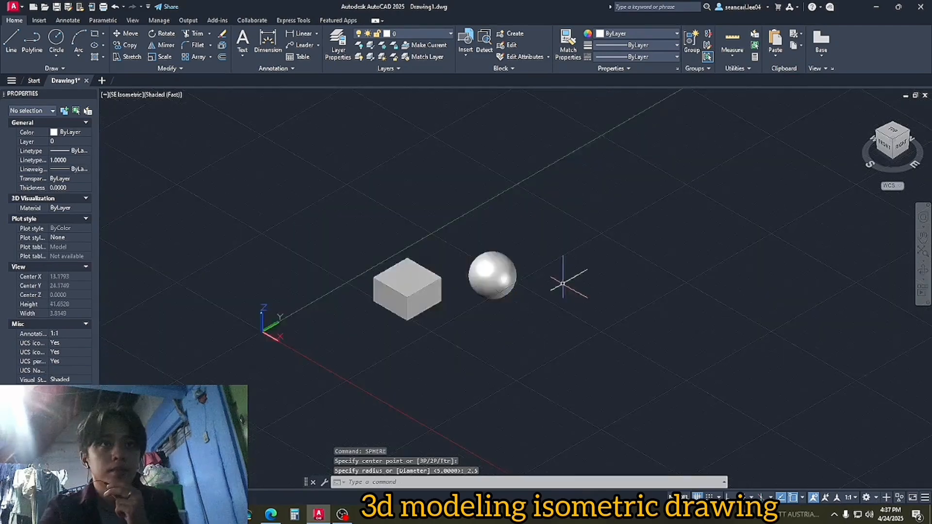
Inspect the box and the new sphere from the Top view and return to SE Isometric.
middle_click_drag(565, 275, 581, 324)
key("Escape")
left_click(893, 132)
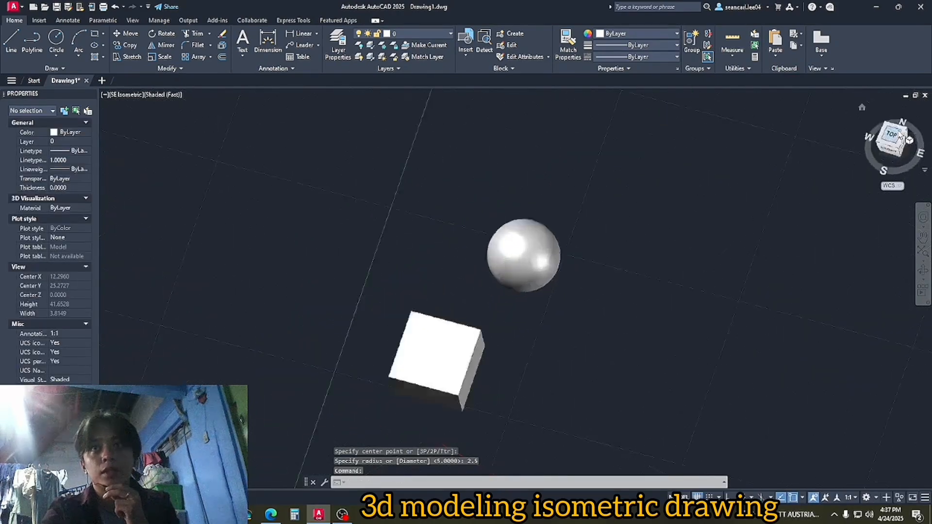
left_click(902, 154)
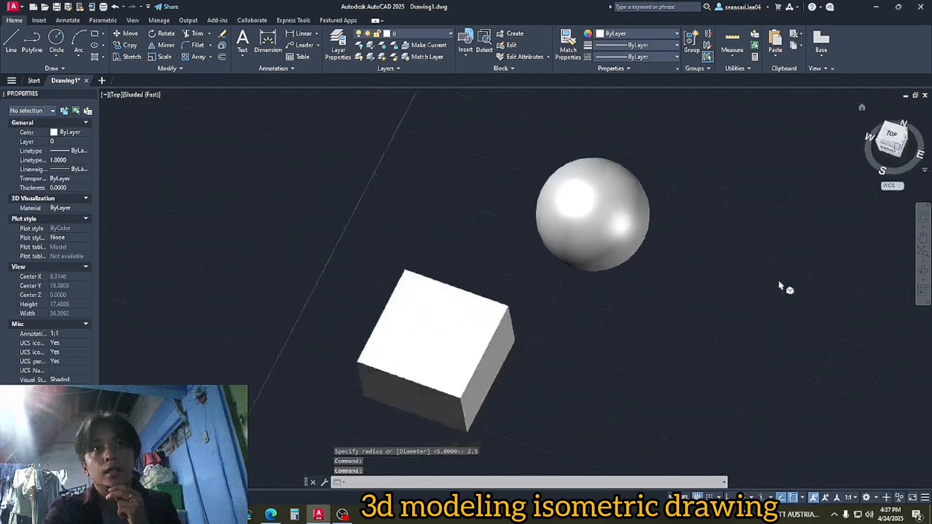
middle_click_drag(646, 323, 658, 295)
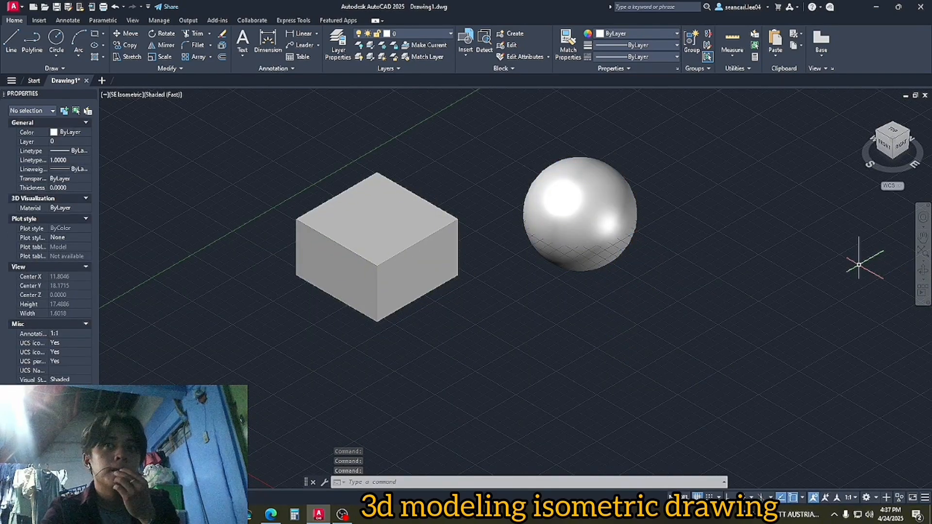
middle_click_drag(627, 354, 631, 358)
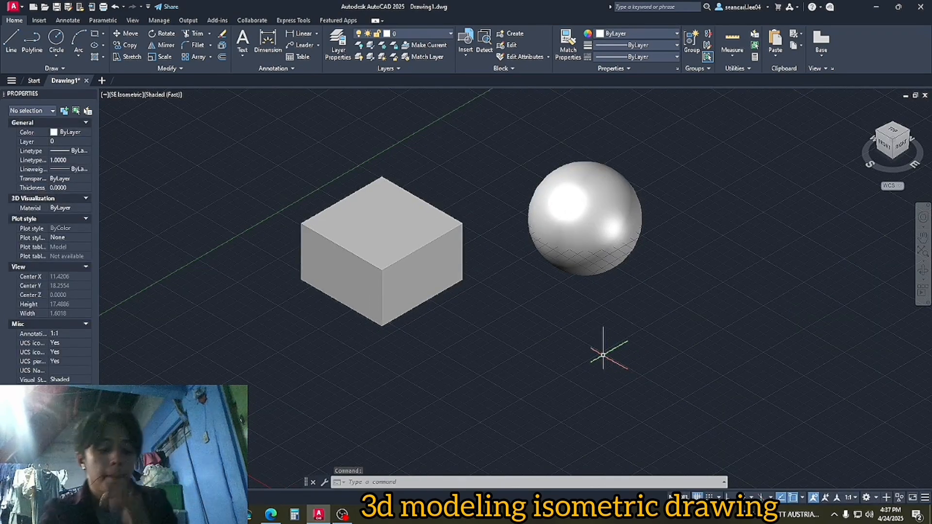
Try to move the sphere along Z from a low side view with Ortho on, and undo the move.
middle_click_drag(566, 350, 545, 290, "shift")
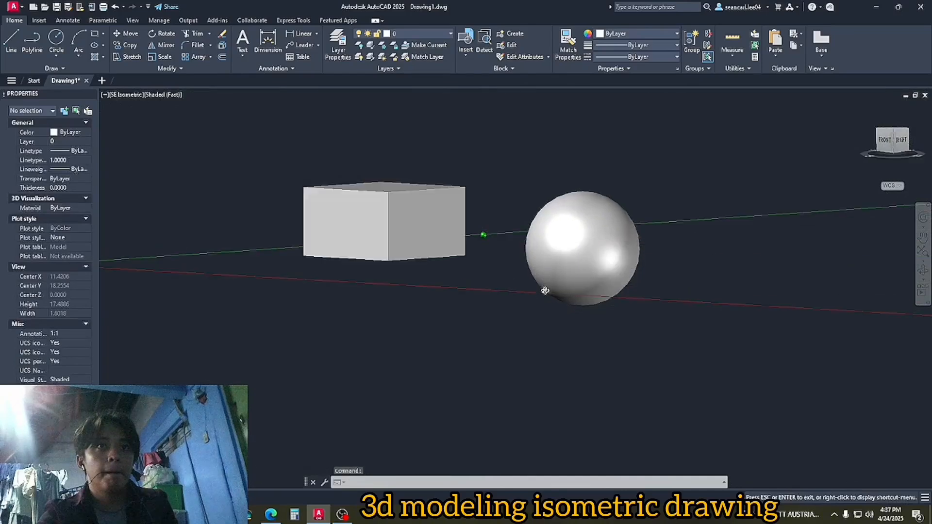
left_click(586, 237)
type("m")
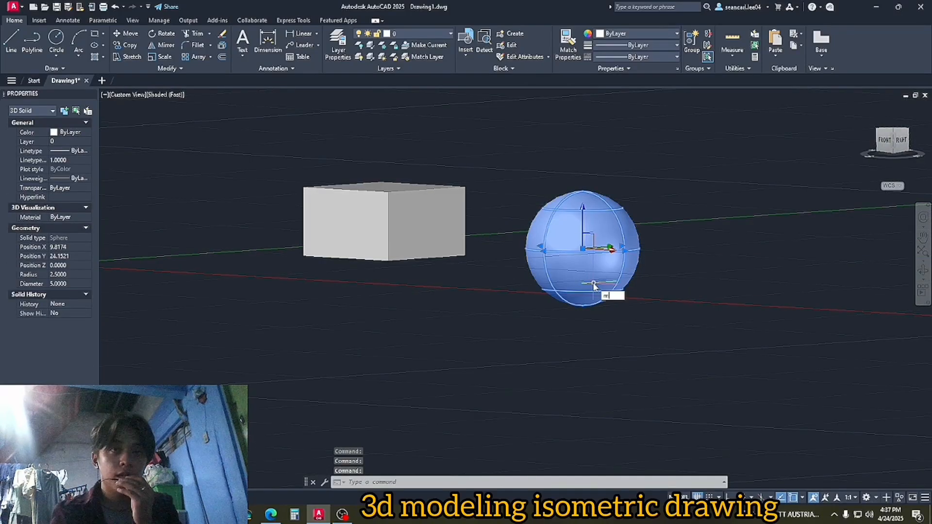
key("Return")
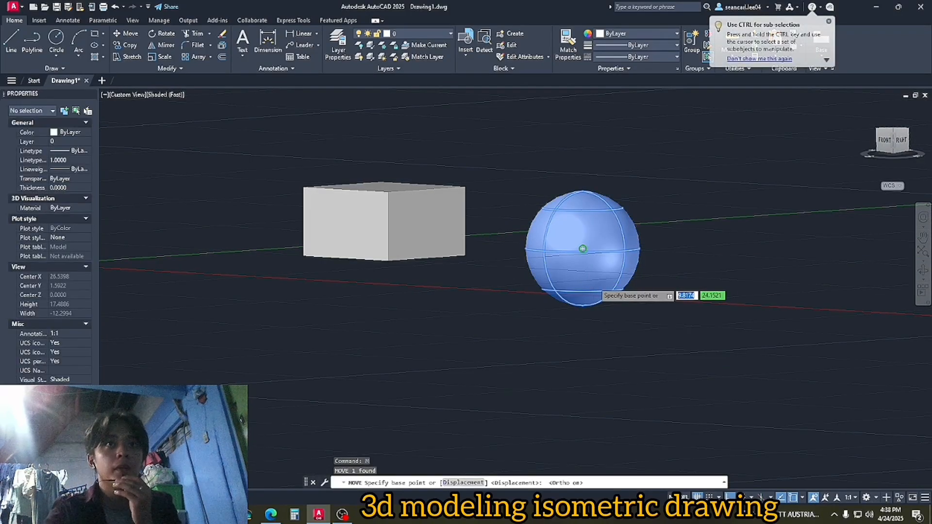
left_click(610, 333)
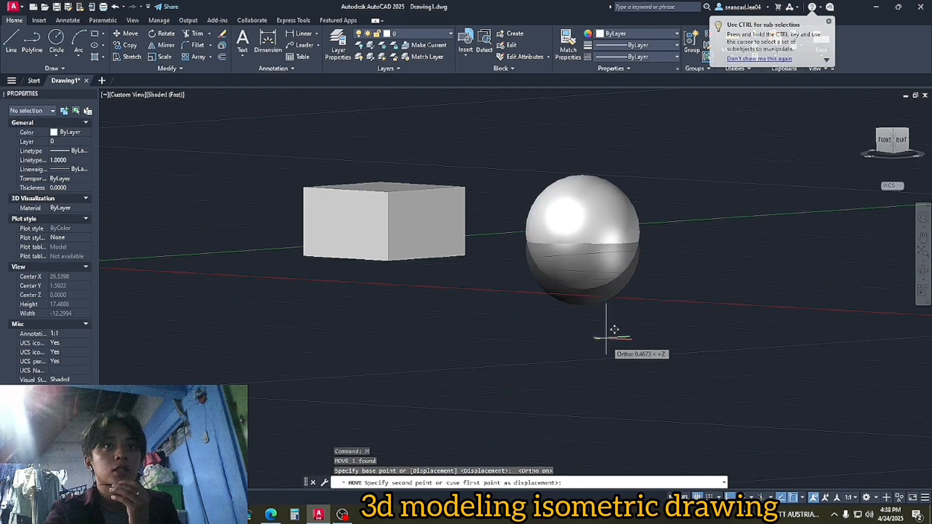
left_click(605, 299)
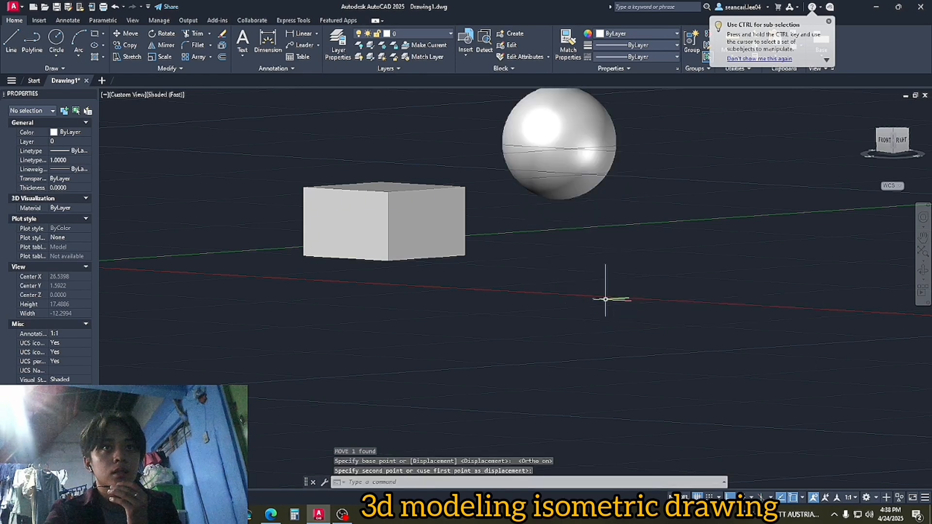
key("ctrl+z")
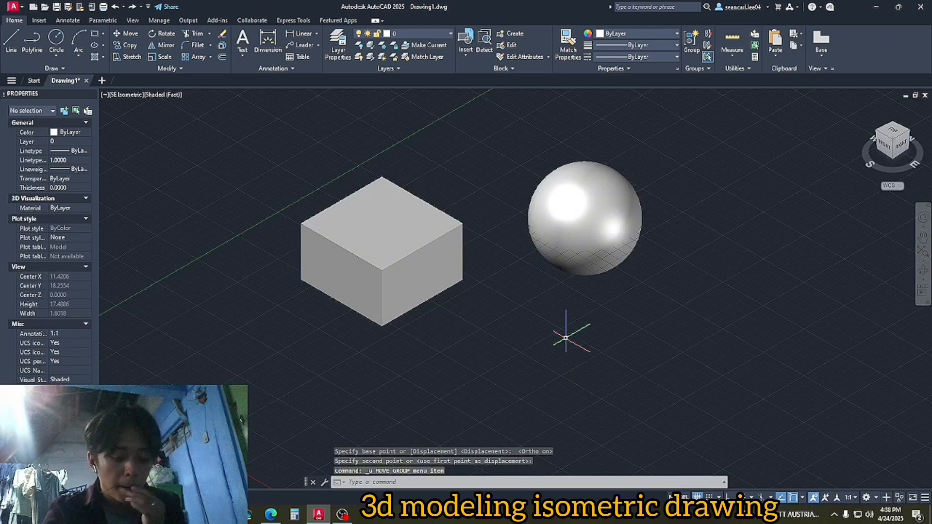
Move the sphere freely upward beside the box from a low side view with Ortho off.
middle_click_drag(601, 385, 587, 301, "shift")
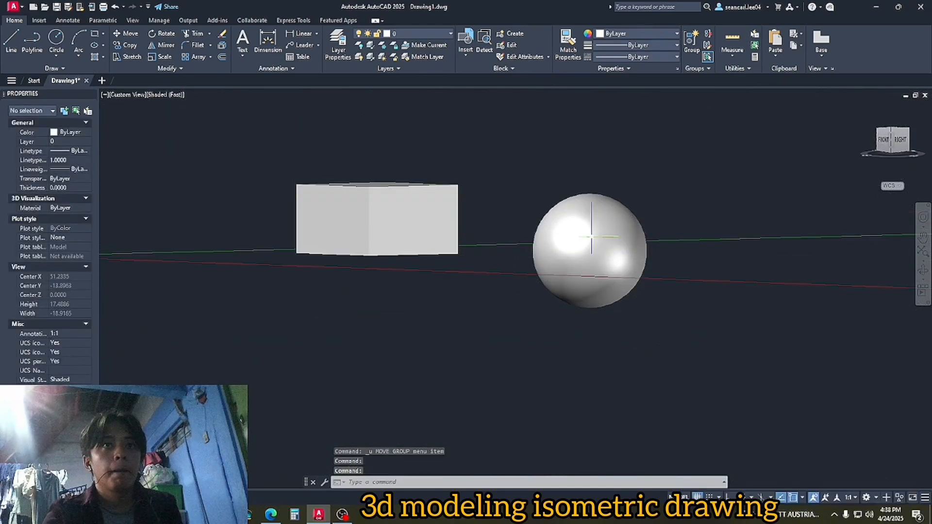
left_click(618, 251)
type("m")
key("Return")
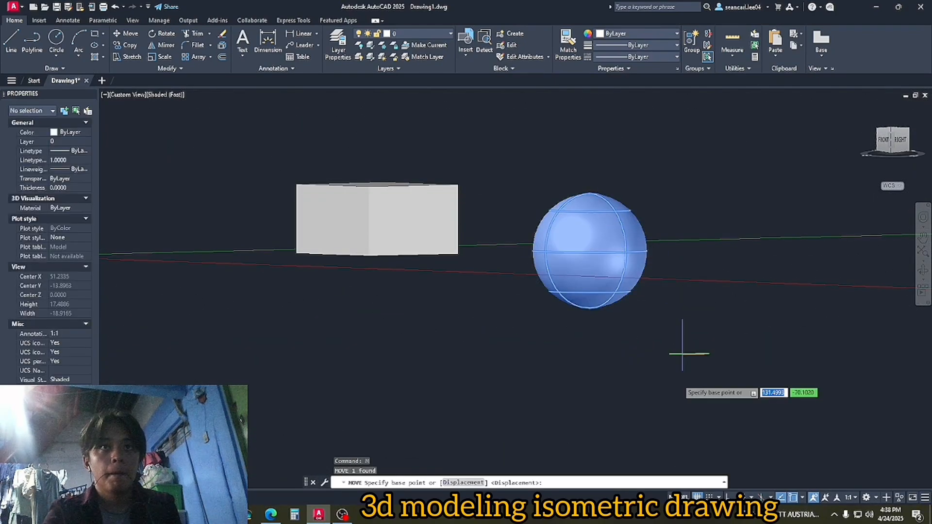
left_click(686, 353)
left_click(683, 341)
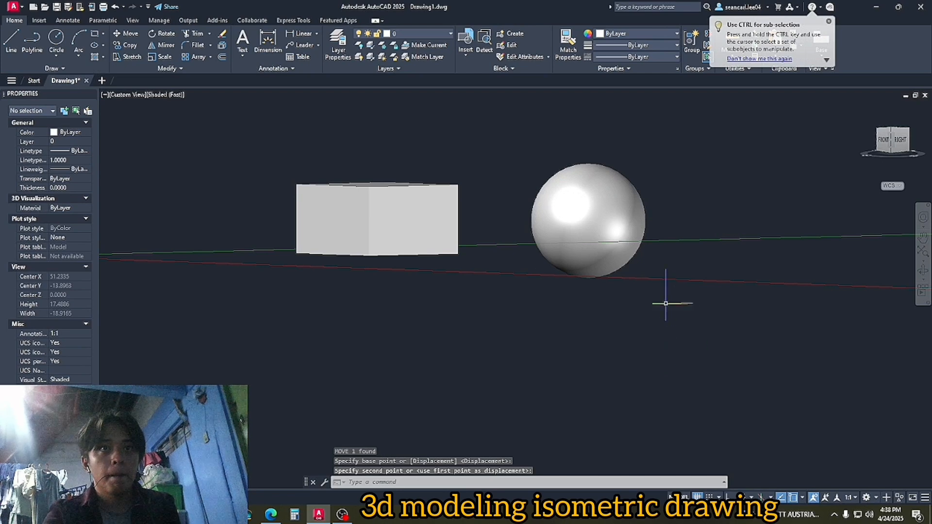
Raise the sphere straight up in two Ortho moves to a Z position of about 1.61.
left_click(608, 262)
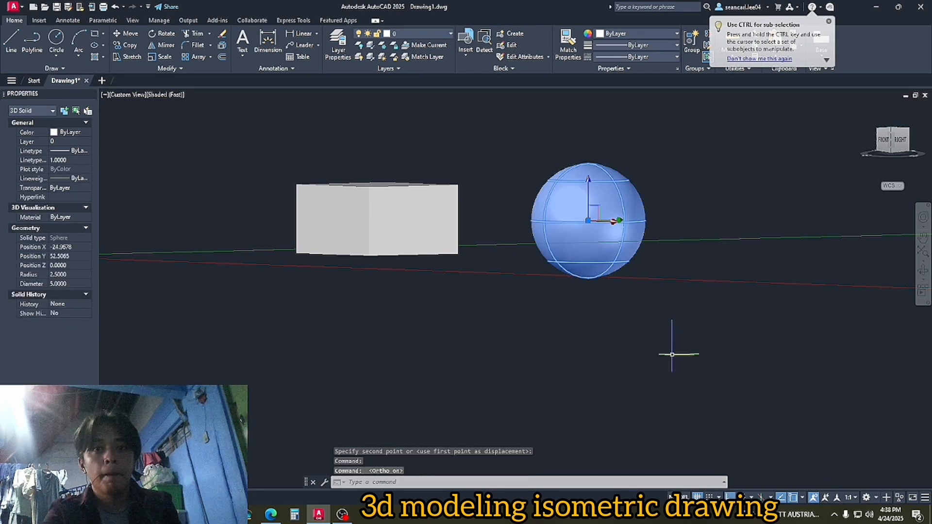
type("m")
key("Return")
left_click(676, 380)
left_click(677, 362)
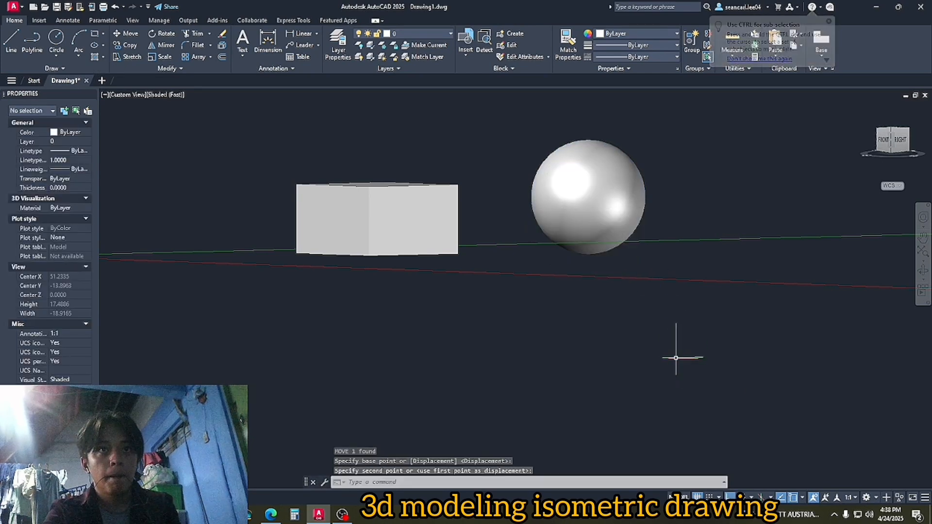
type("m")
key("Return")
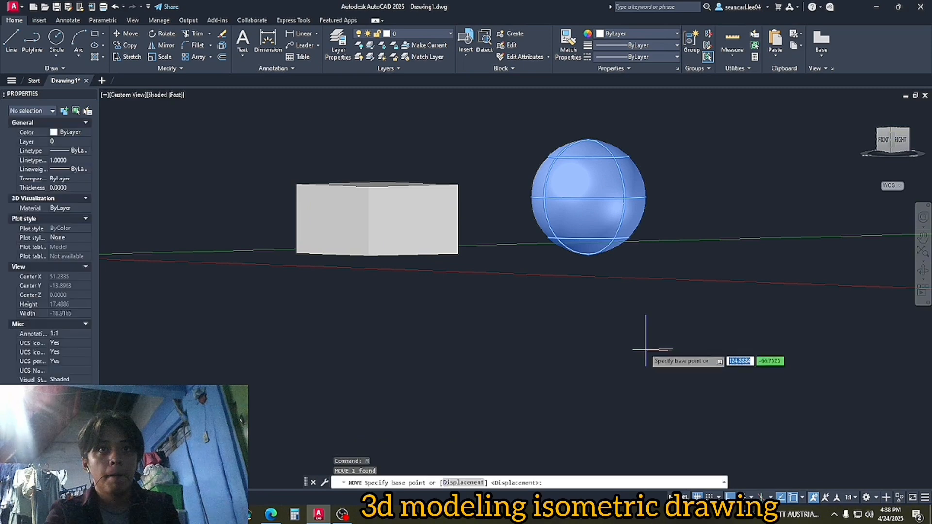
left_click(653, 340)
left_click(649, 329)
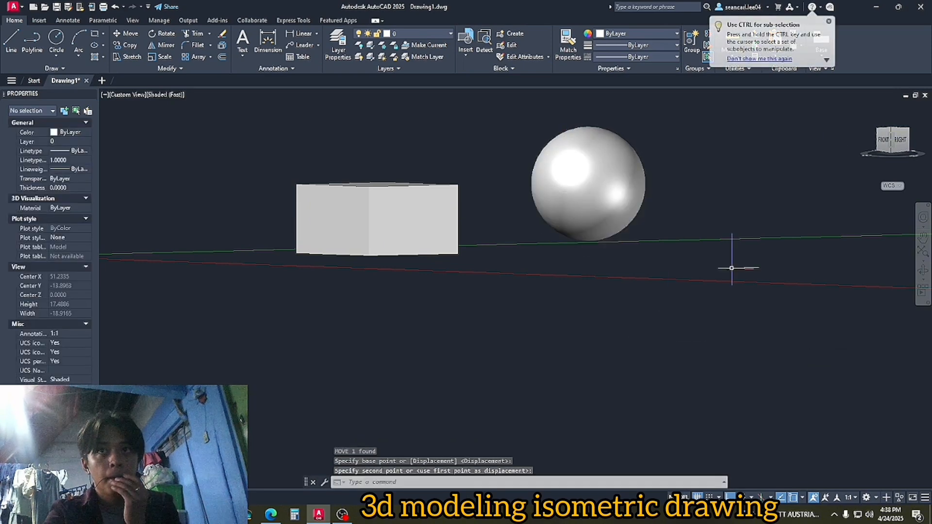
In SE Isometric, move the sphere by its centre with Ortho off to the ground beside the box, at about X 5, Y 26.44.
left_click(903, 139)
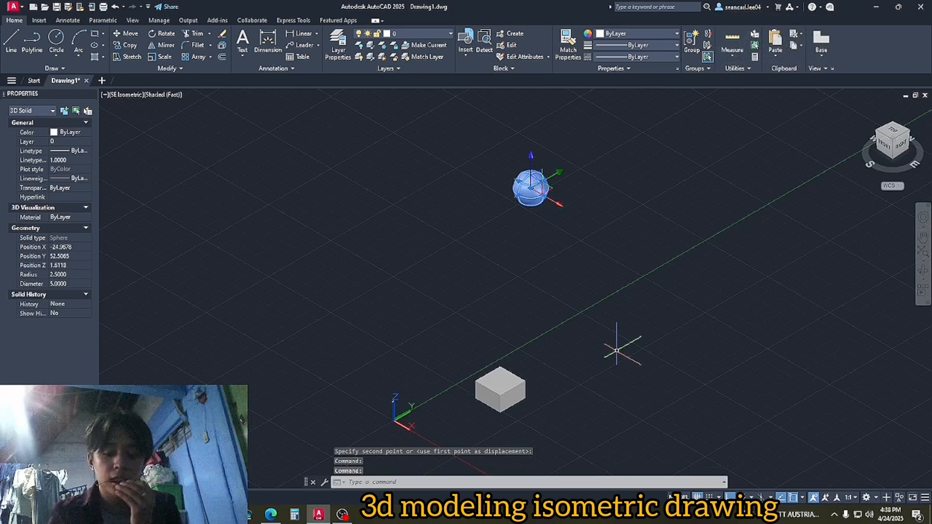
type("m")
key("Return")
left_click(530, 188)
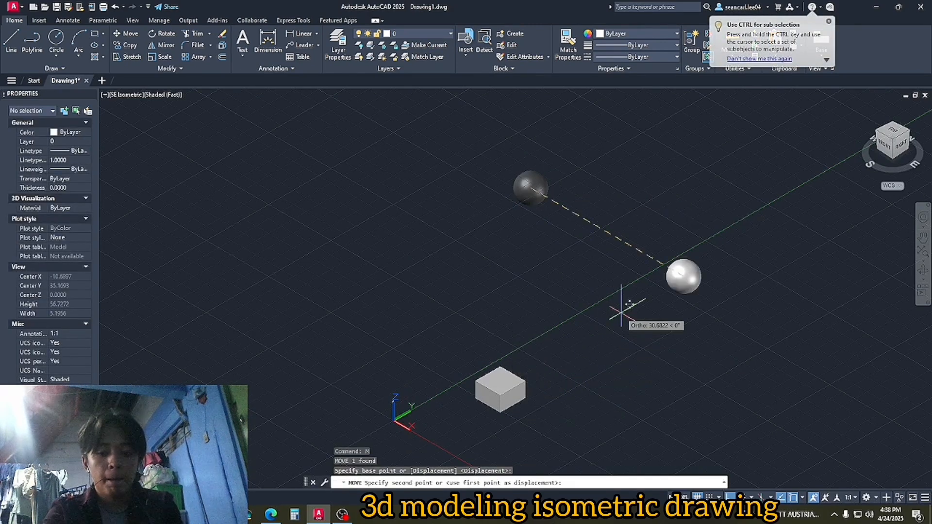
key("F8")
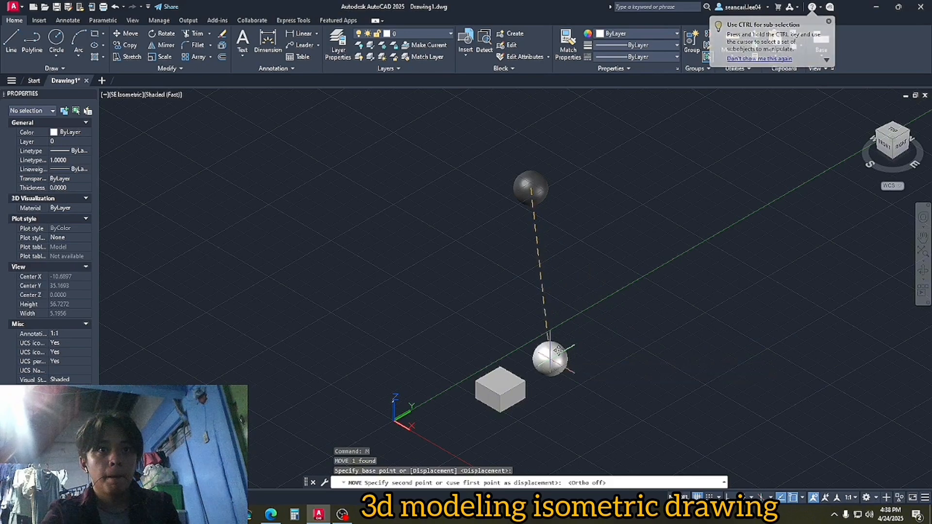
left_click(550, 359)
From a low side view, move the sphere freely upward so its underside lines up with the box's base.
middle_click_drag(635, 395, 612, 362, "shift")
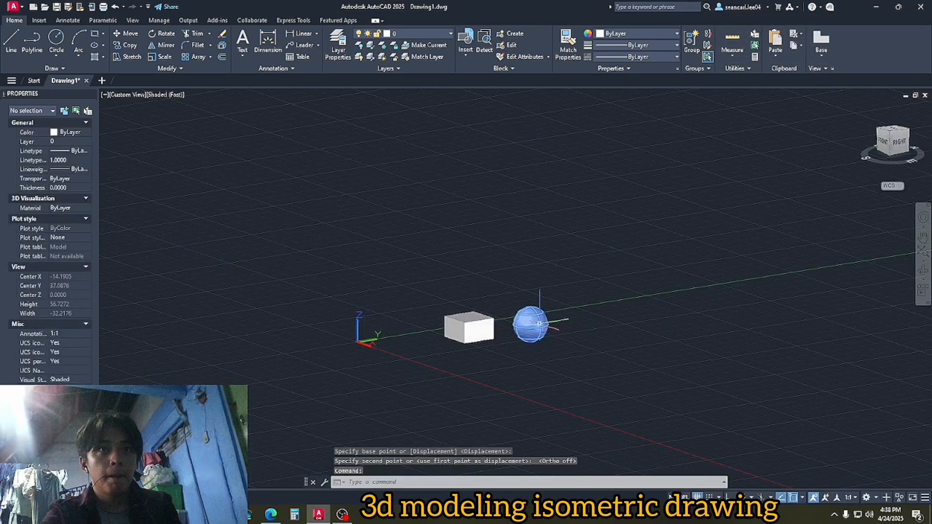
middle_click_drag(538, 323, 662, 358, "shift")
left_click(545, 312)
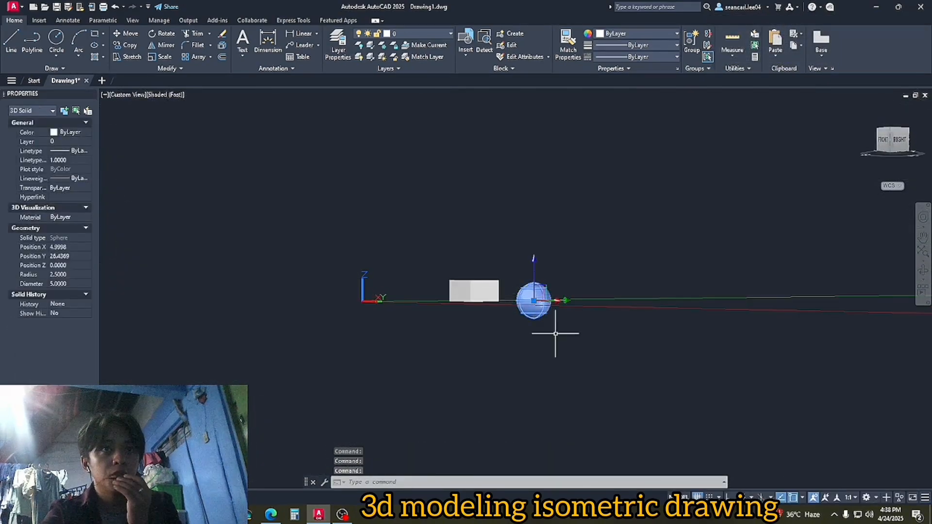
type("m")
key("Return")
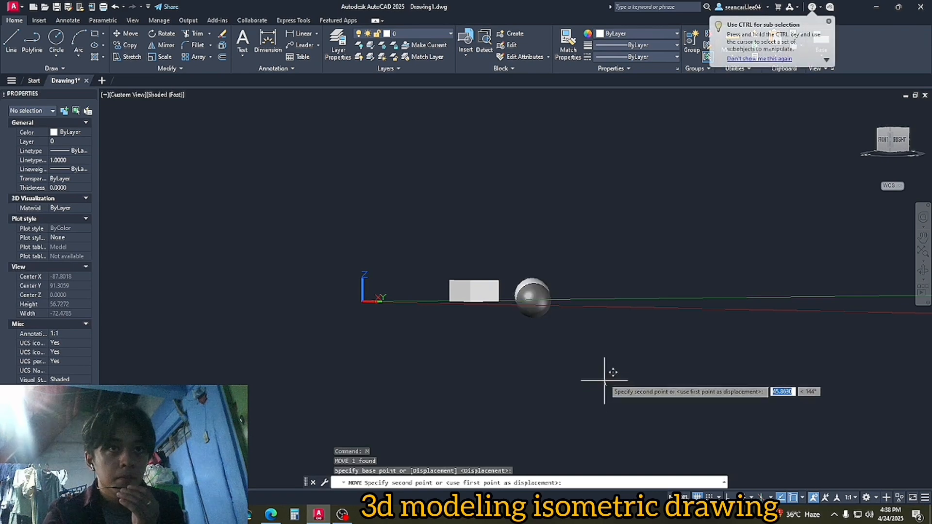
left_click(610, 373)
key("Escape")
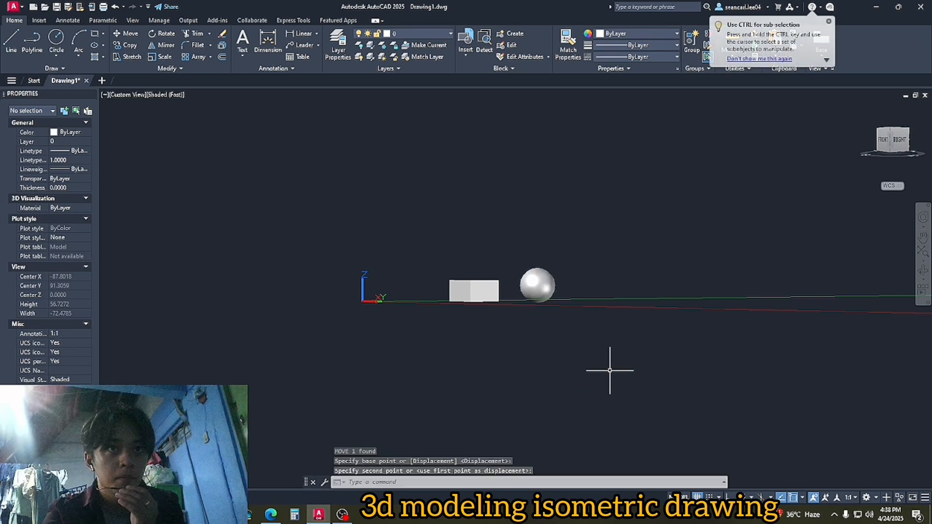
Go back to SE Isometric and move the sphere by its centre near the box, to about X 1.83, Y 36.14, Z 0.
left_click(890, 135)
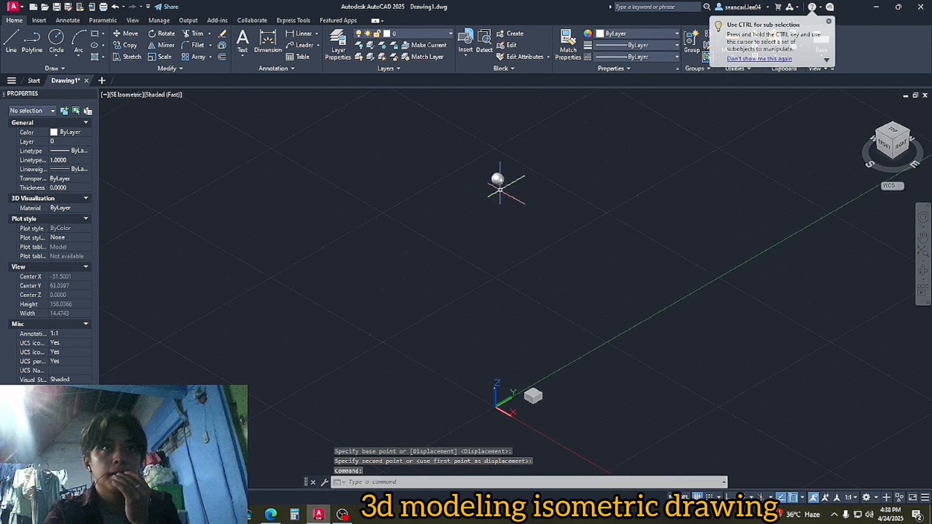
left_click(497, 179)
type("m")
key("Return")
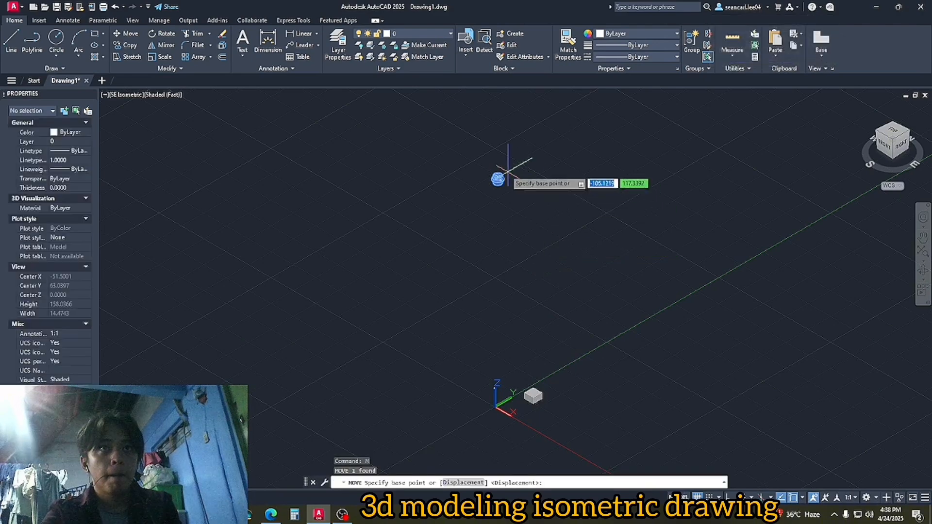
left_click(497, 179)
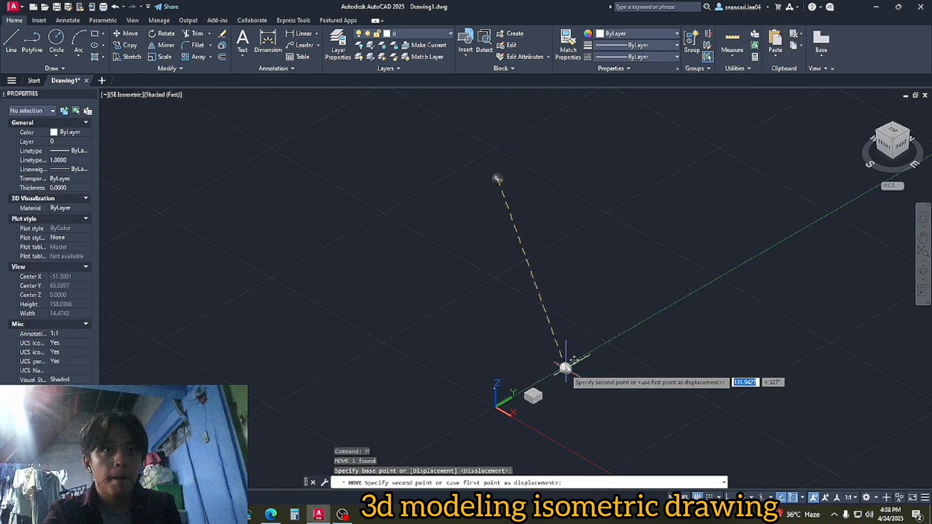
left_click(562, 371)
mouse_move(611, 388)
middle_mouse_down()
mouse_move(614, 356)
mouse_move(585, 315)
mouse_move(657, 377)
mouse_move(651, 383)
middle_mouse_up()
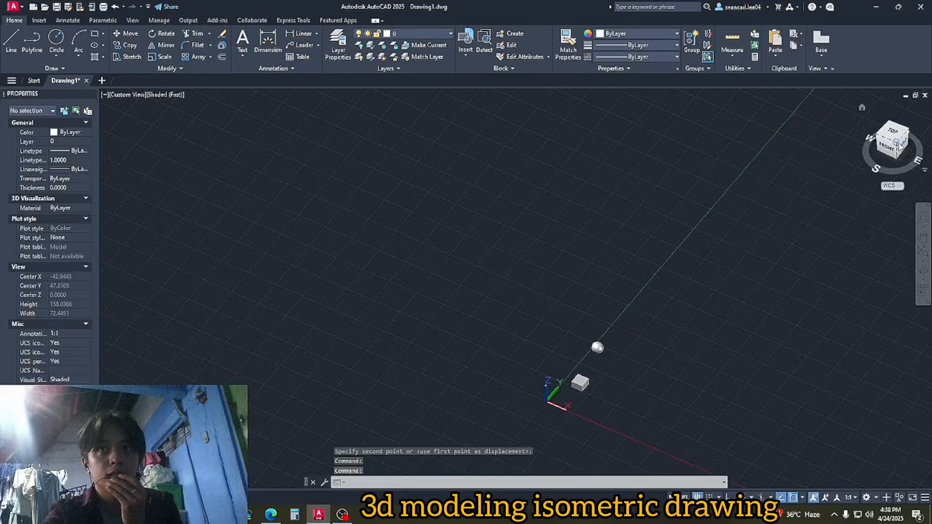
Move the sphere closer to the box in SE Isometric, to about X 5.72, Y 24.08.
left_click(896, 141)
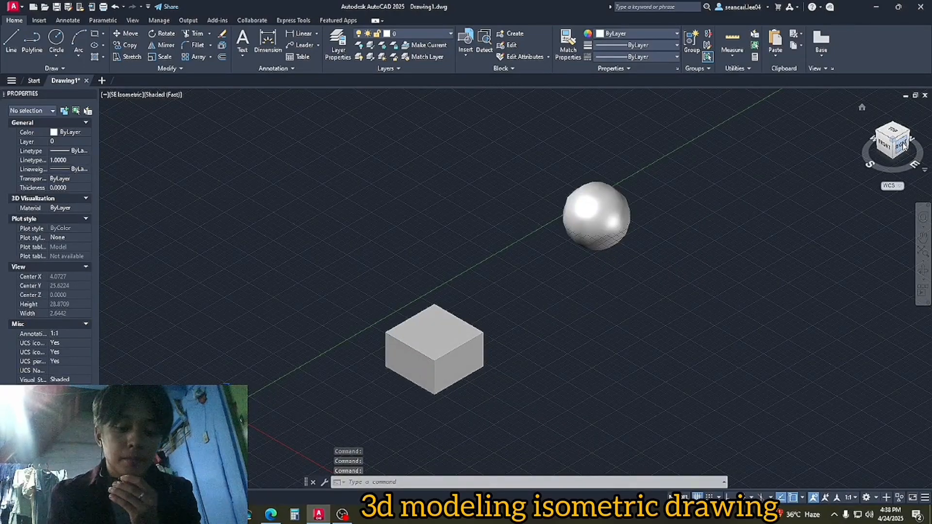
left_click(616, 226)
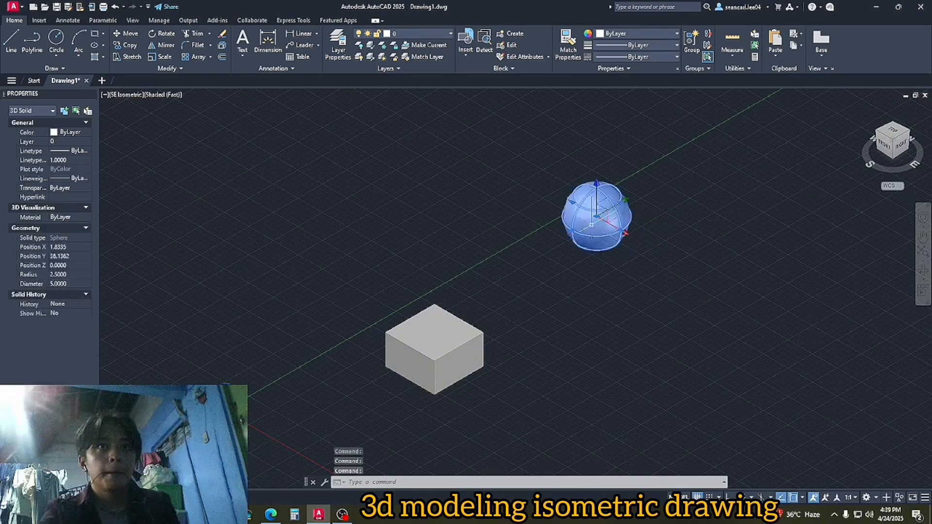
key("m")
key("Return")
left_click(688, 252)
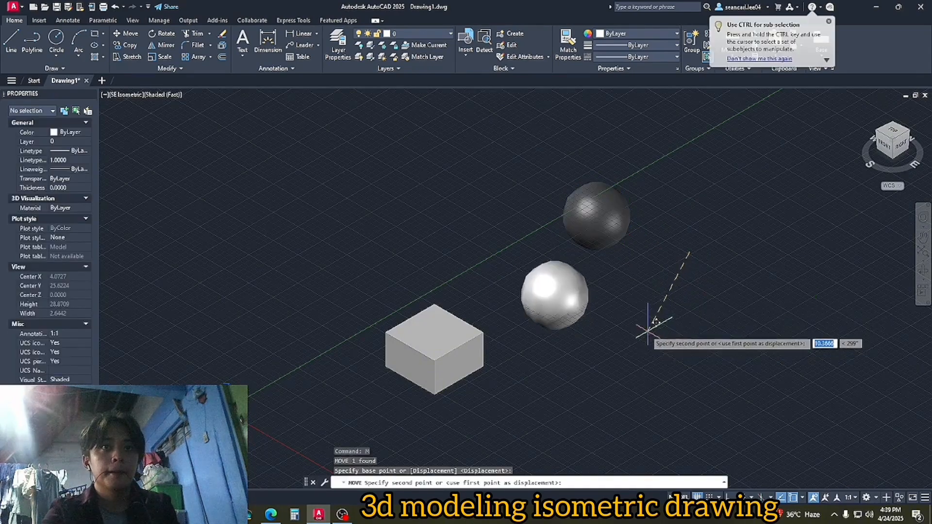
left_click(609, 342)
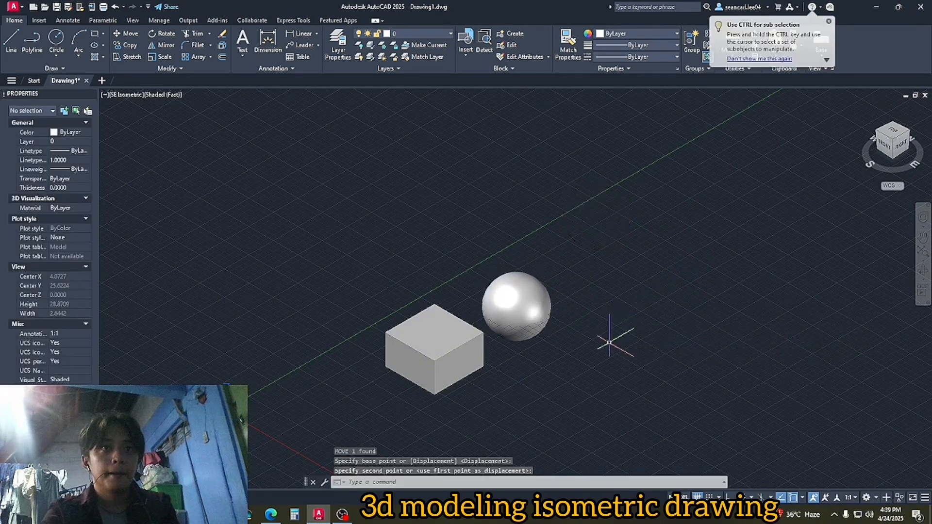
left_click(536, 311)
key("m")
key("Return")
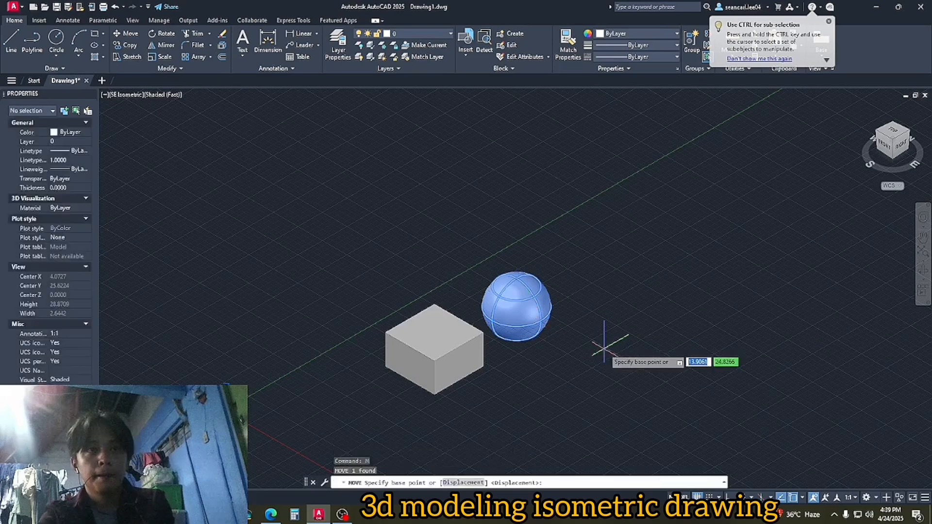
key("F8")
key("Return")
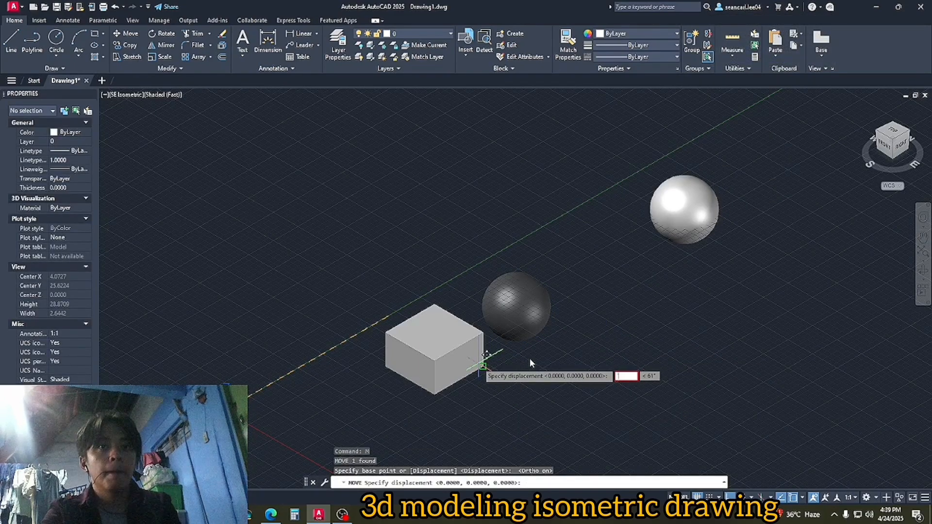
key("Escape")
Move the selected sphere a short distance straight up beside the box with Ortho on.
key("m")
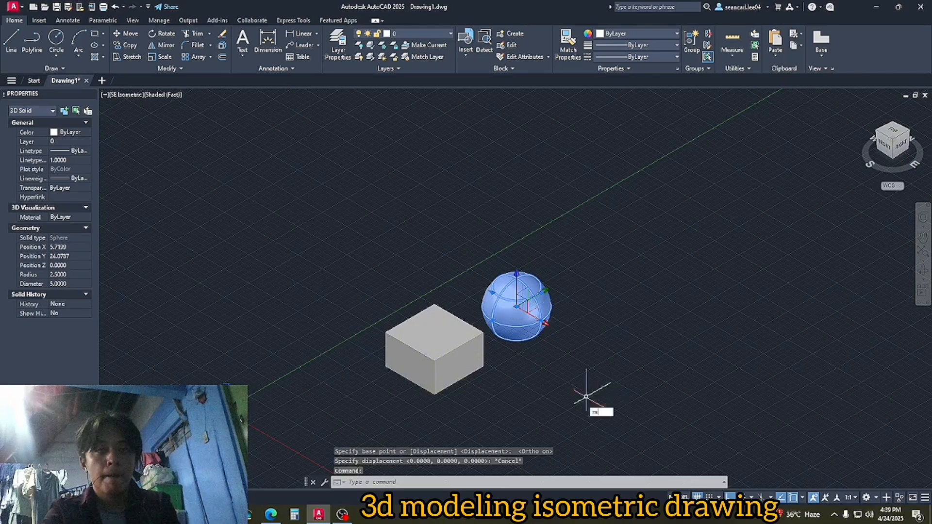
key("Return")
left_click(572, 391)
left_click(573, 384)
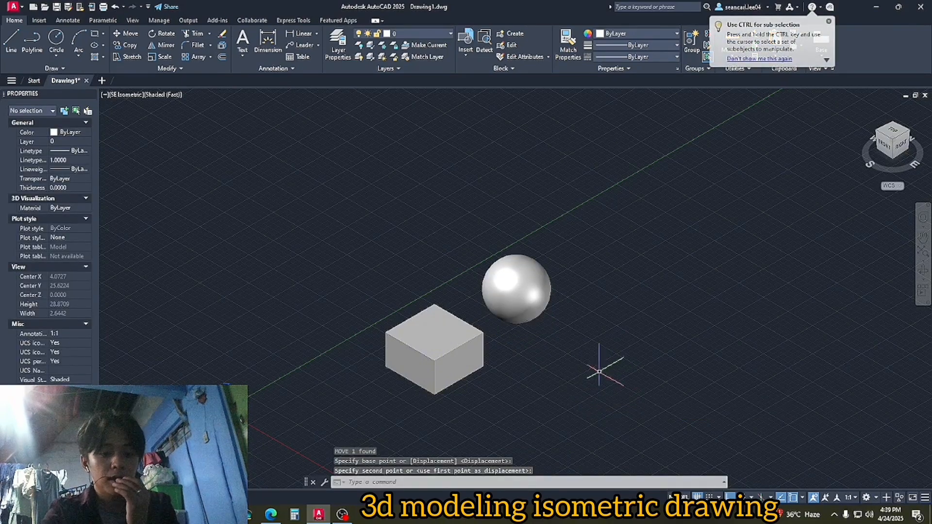
Create a cone with base radius 2.5 and height 5 on the ground beside the sphere, on the side away from the box.
type("con")
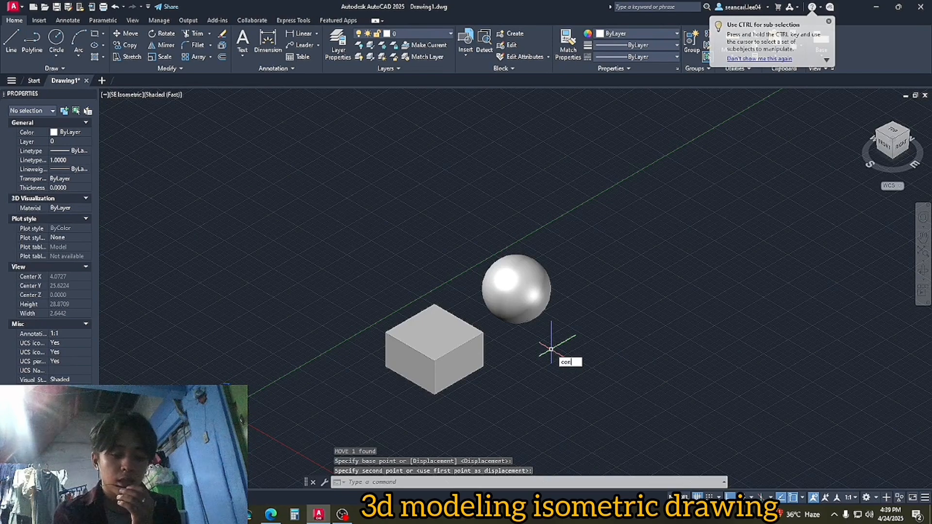
type("e")
key("Return")
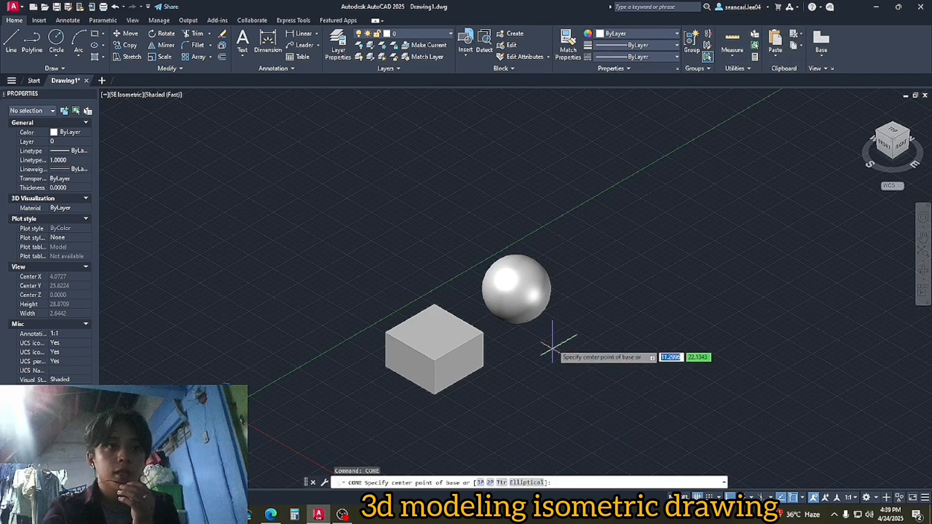
left_click(605, 322)
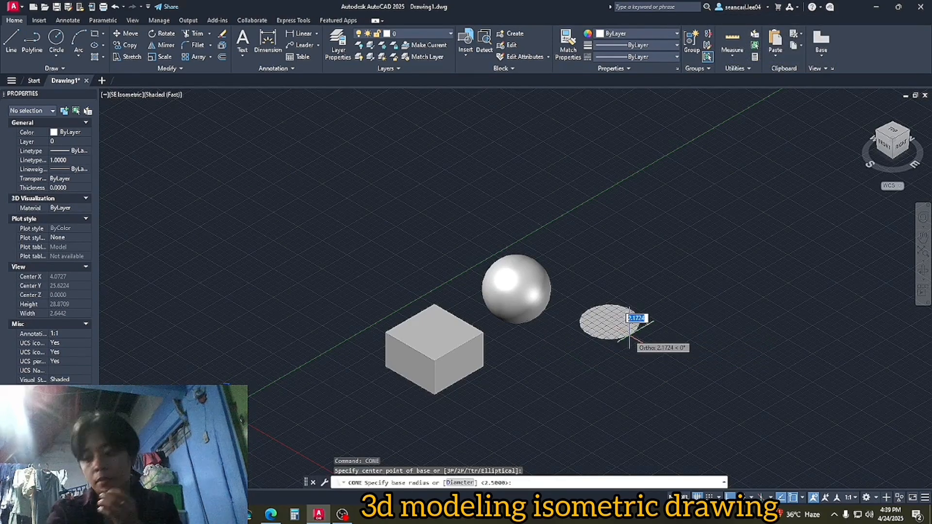
type("2.5")
key("Return")
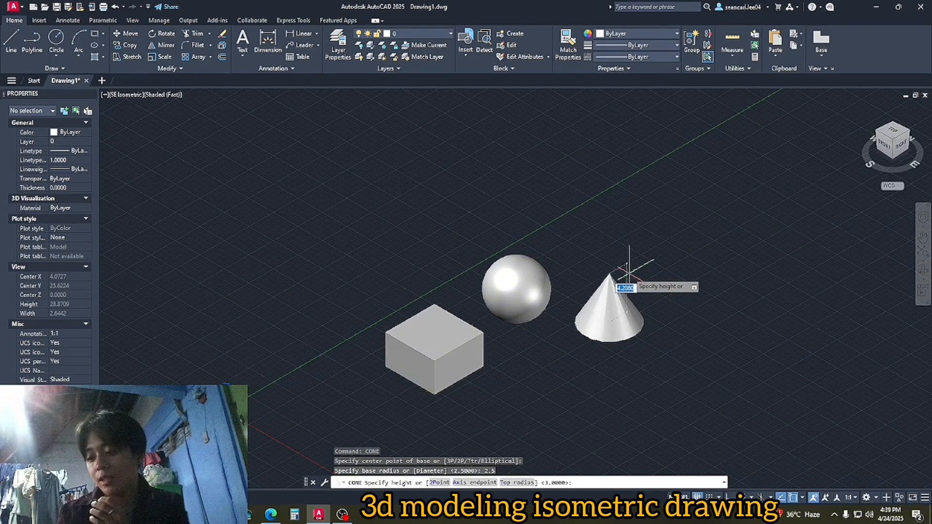
type("5")
key("Return")
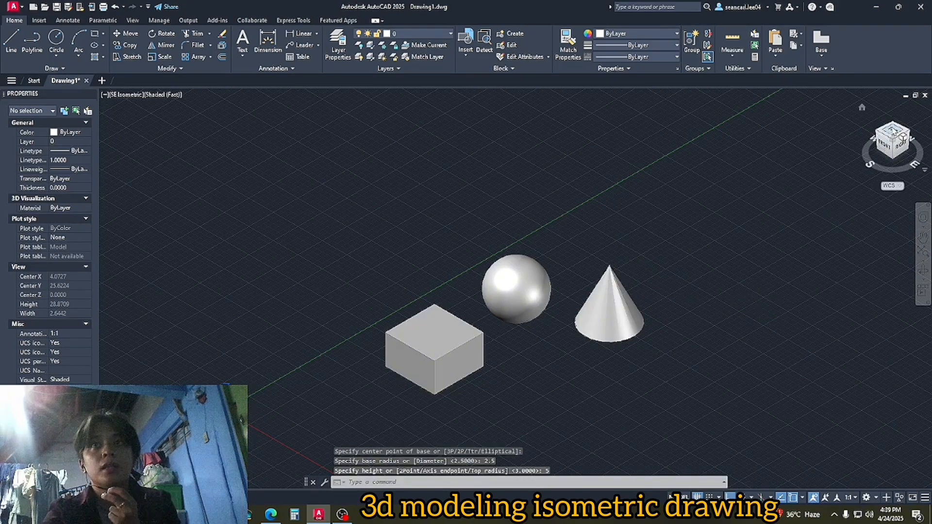
Create a cylinder with base radius 2.5 and height 5 in front of the sphere and cone, in SE Isometric.
left_click(892, 129)
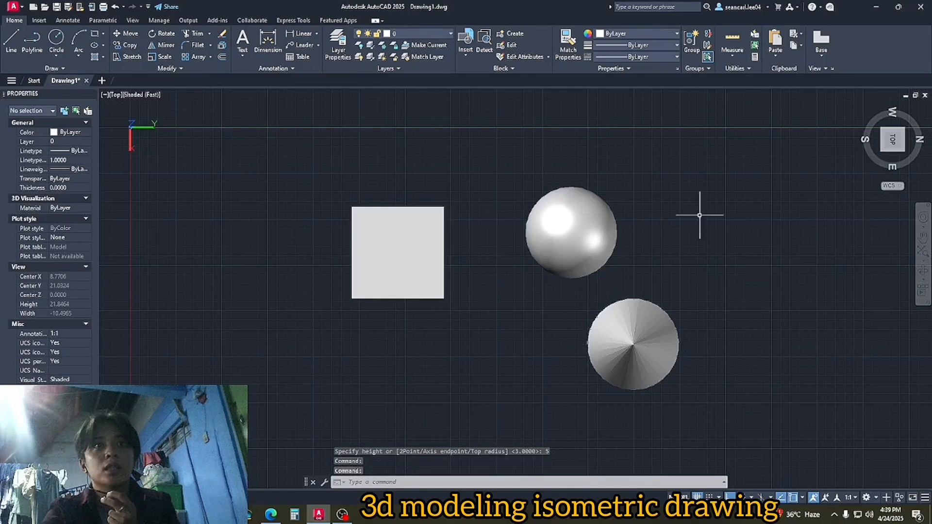
middle_click_drag(678, 358, 580, 308)
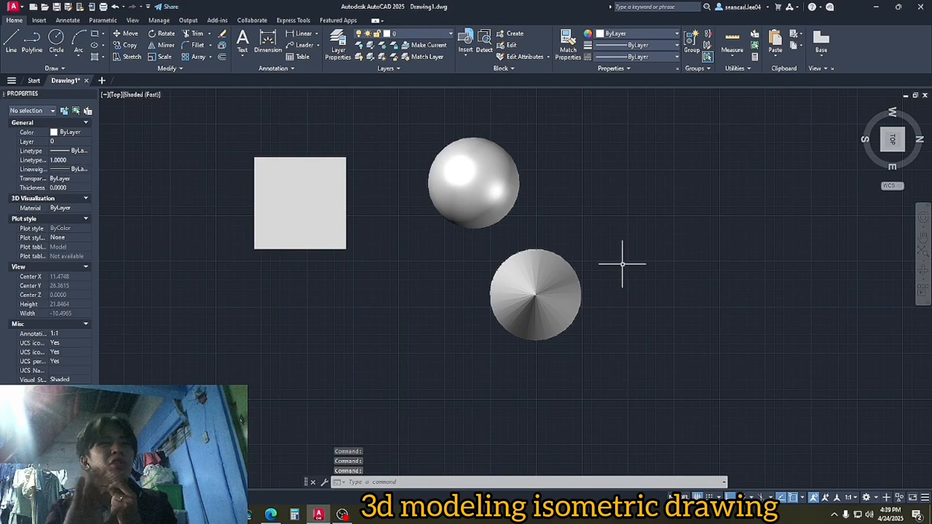
left_click(884, 154)
middle_click_drag(645, 340, 491, 291)
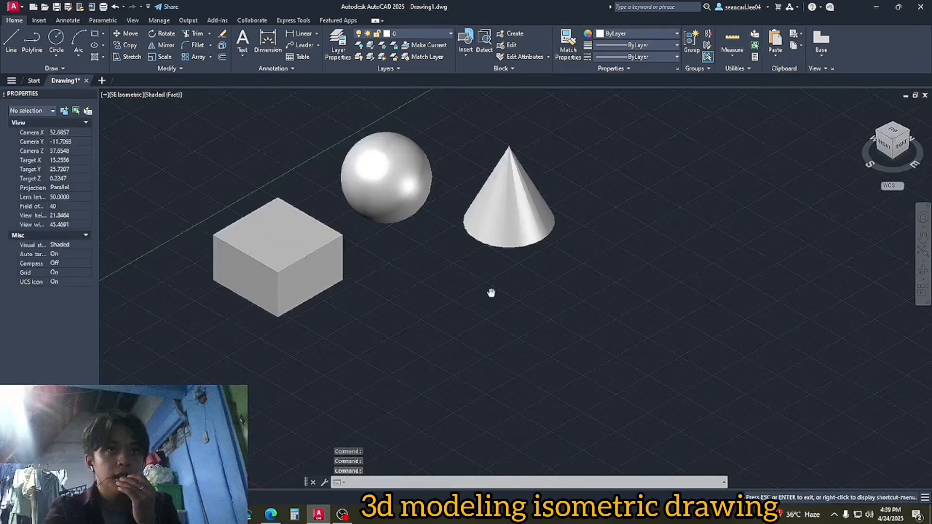
type("l")
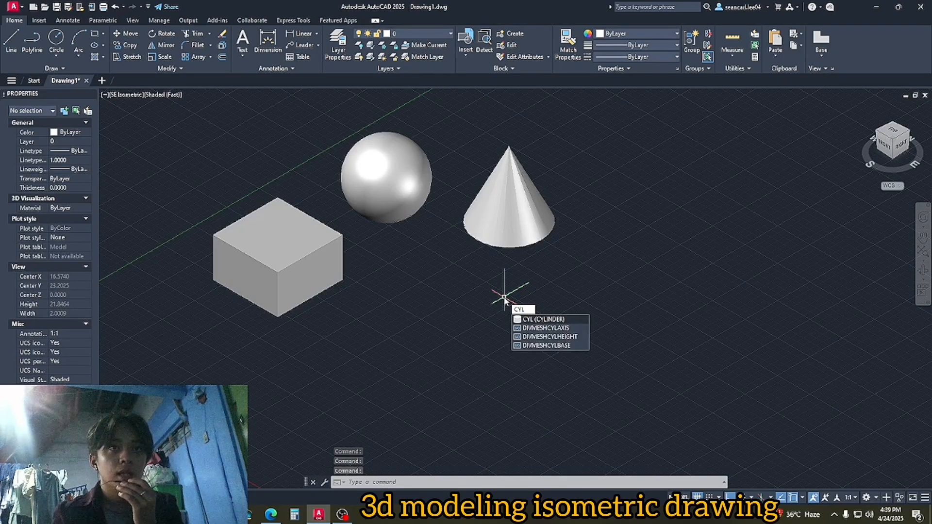
key("Return")
left_click(452, 302)
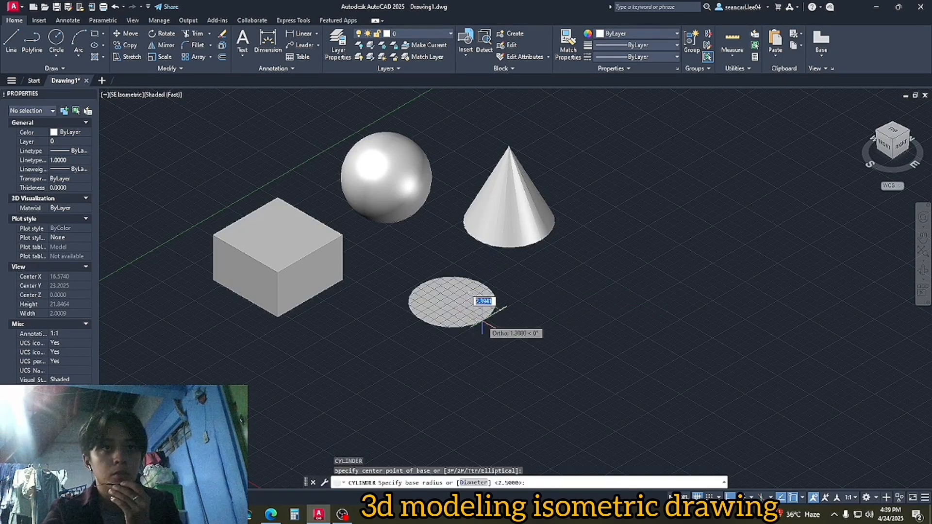
type("2.5")
key("Return")
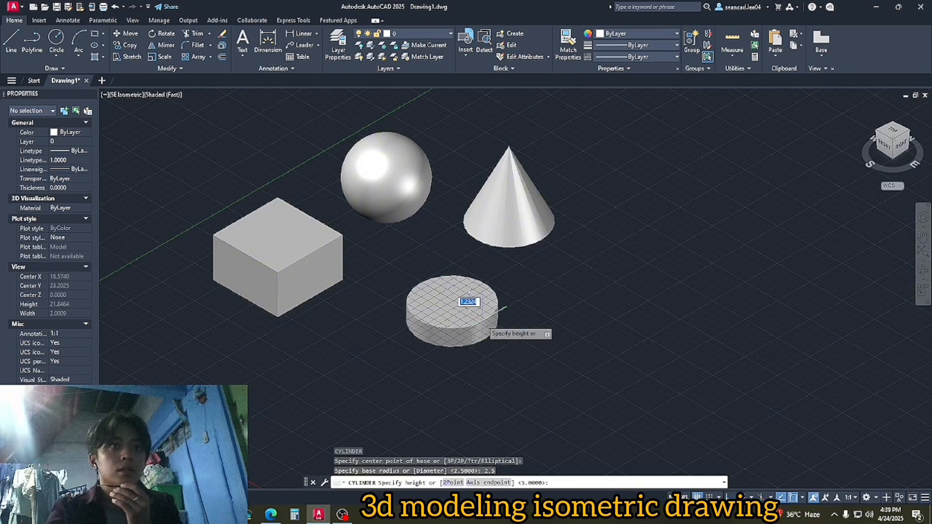
type("5")
key("Return")
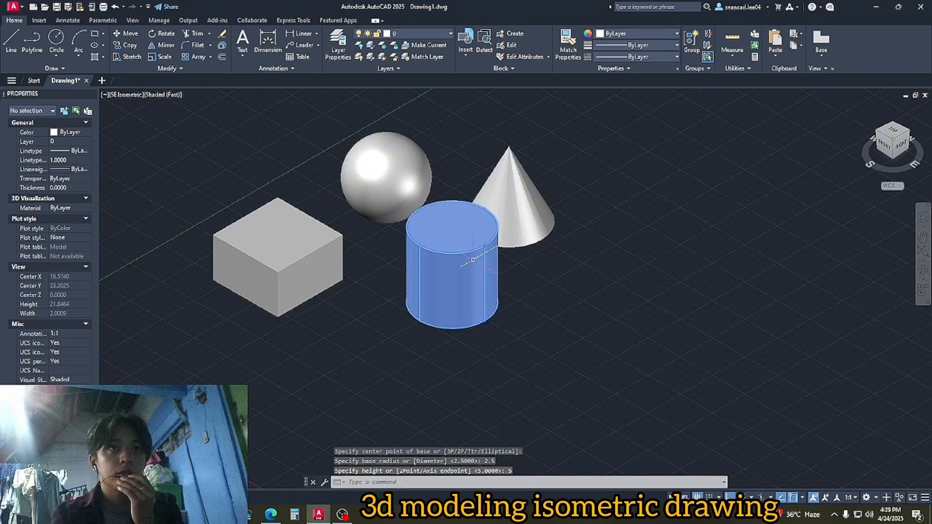
Create a four-sided pyramid with circumscribed base radius 3 and height 5 beside the cone, in SE Isometric.
left_click(893, 136)
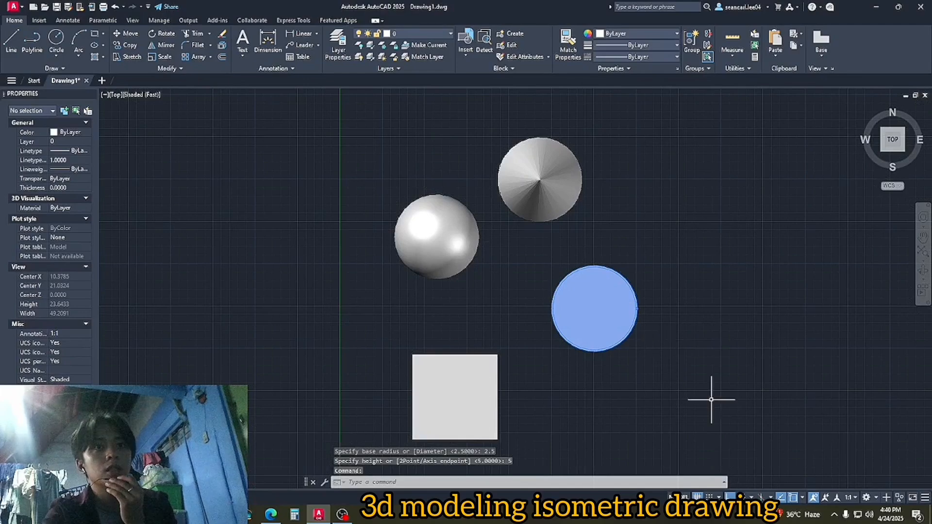
left_click(903, 151)
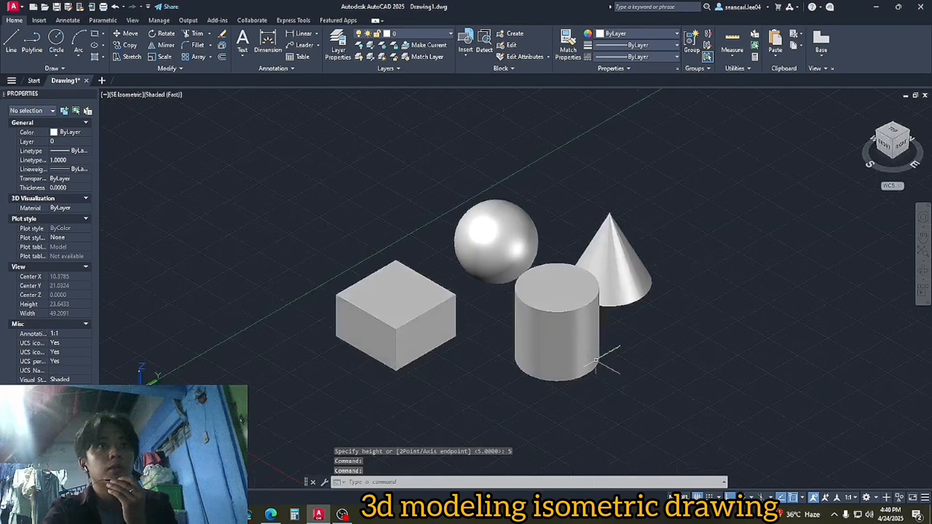
middle_click_drag(671, 353, 653, 299)
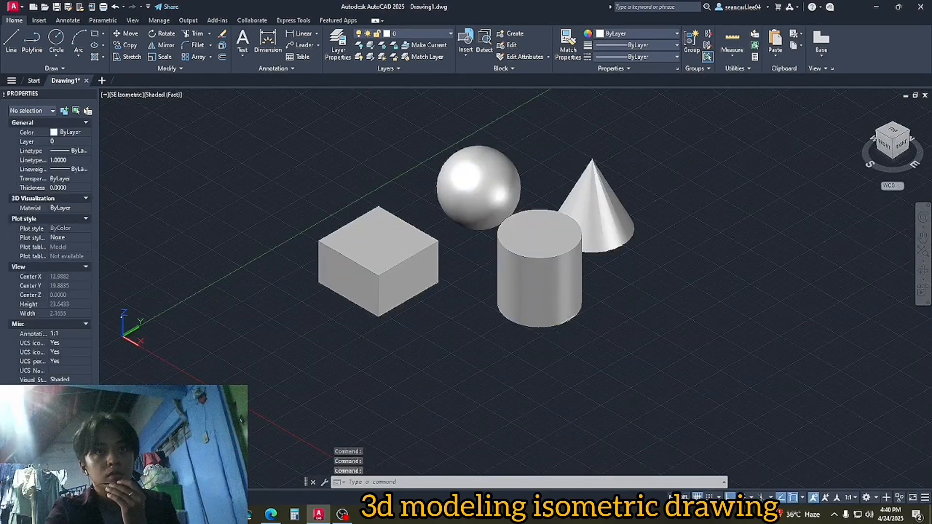
middle_click_drag(565, 299, 499, 352)
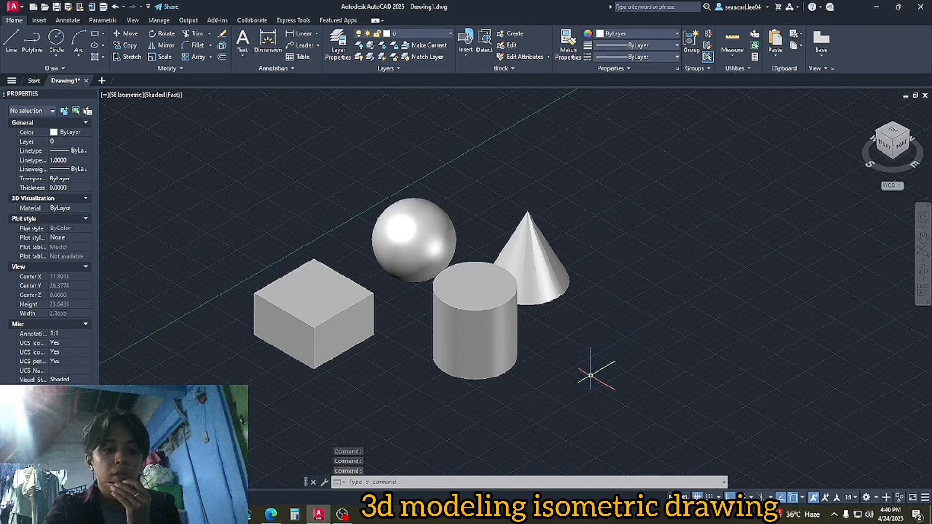
middle_click_drag(618, 371, 505, 347)
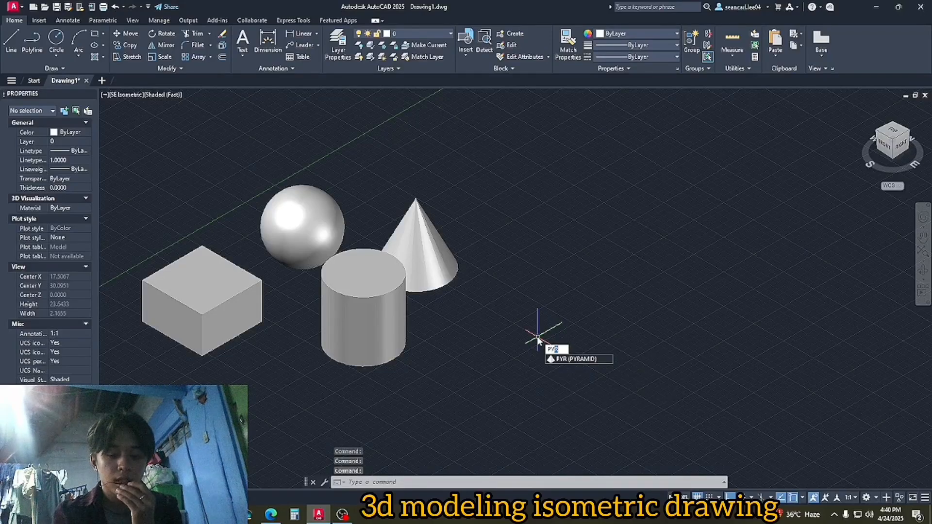
key("Return")
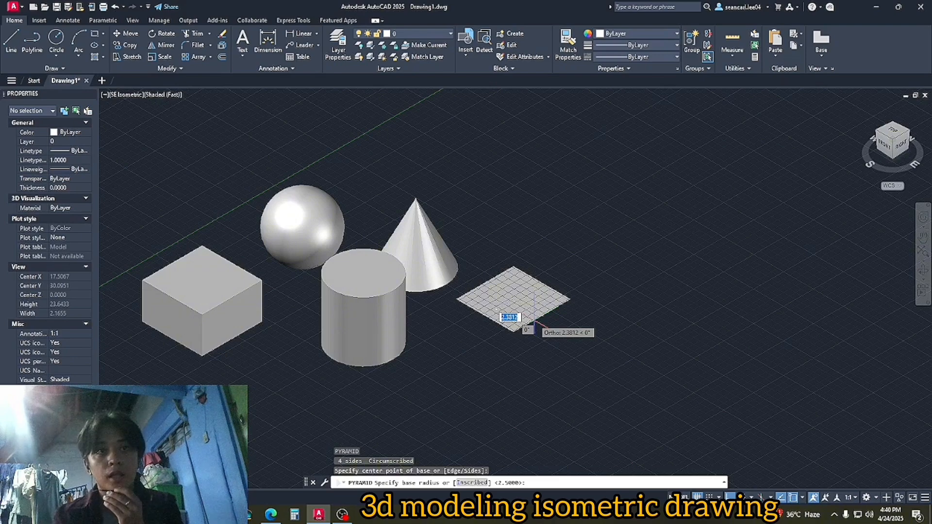
type("3")
key("Return")
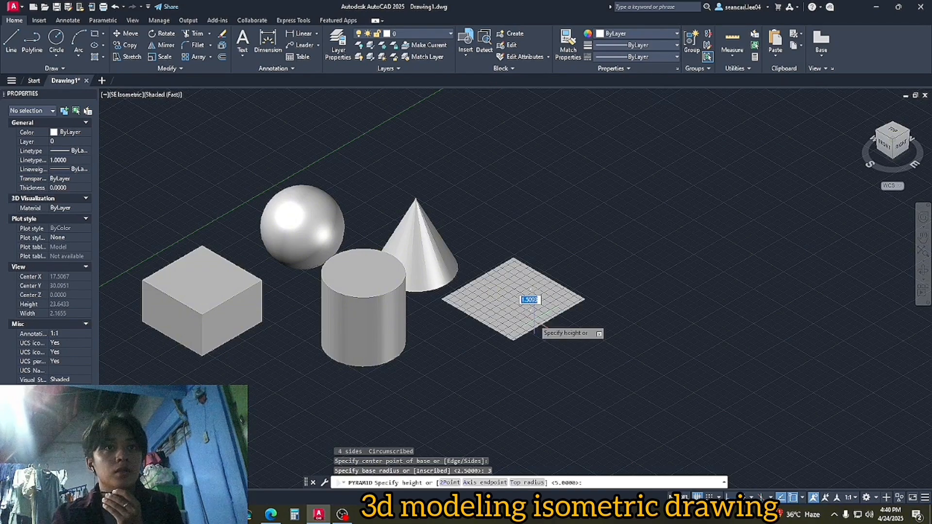
type("5")
key("Return")
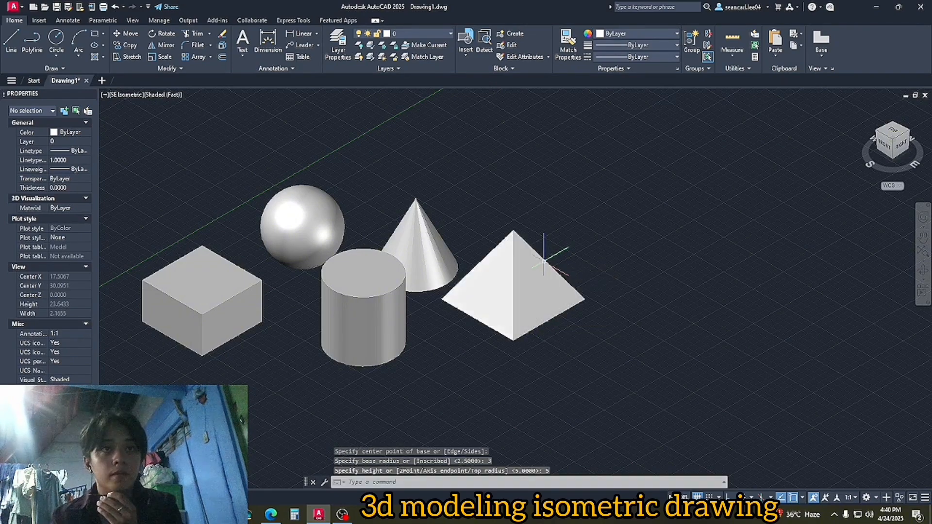
left_click(902, 137)
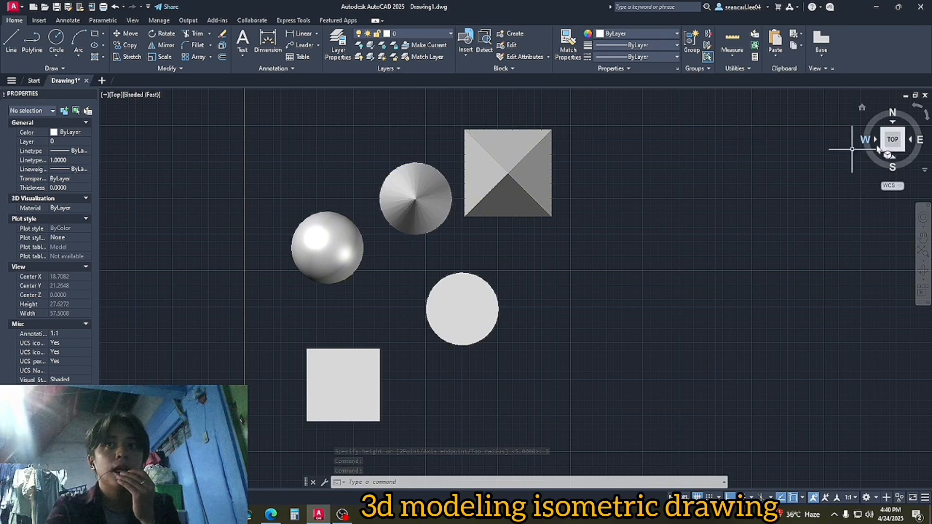
left_click(904, 150)
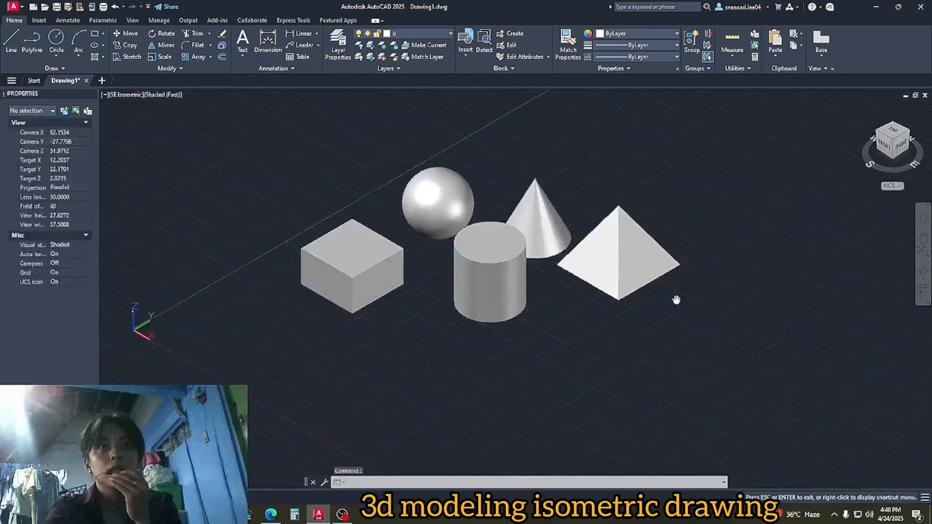
middle_click_drag(676, 299, 671, 293)
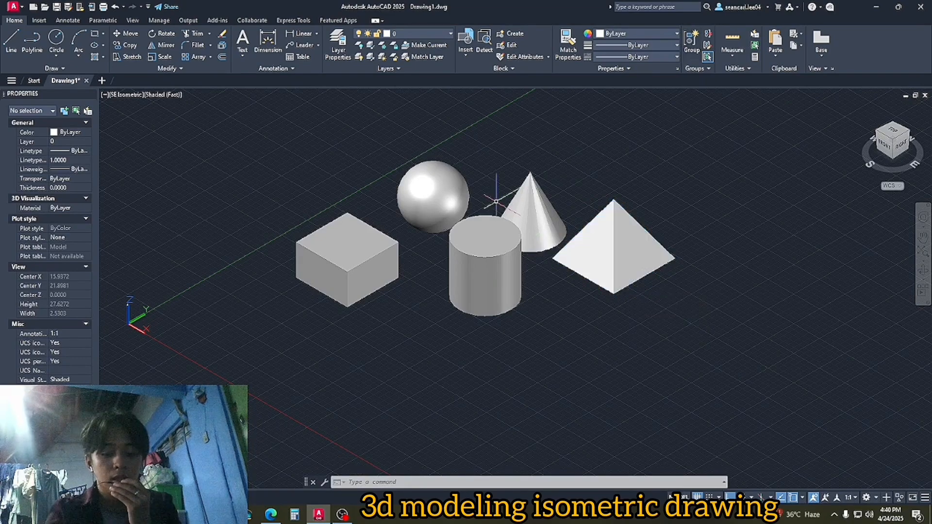
type("POLYSOLID")
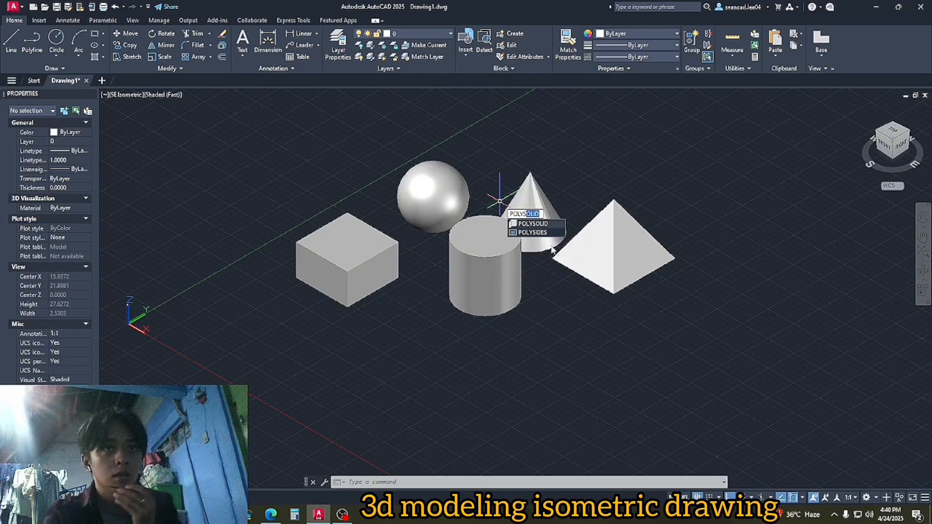
key("Return")
left_click(508, 362)
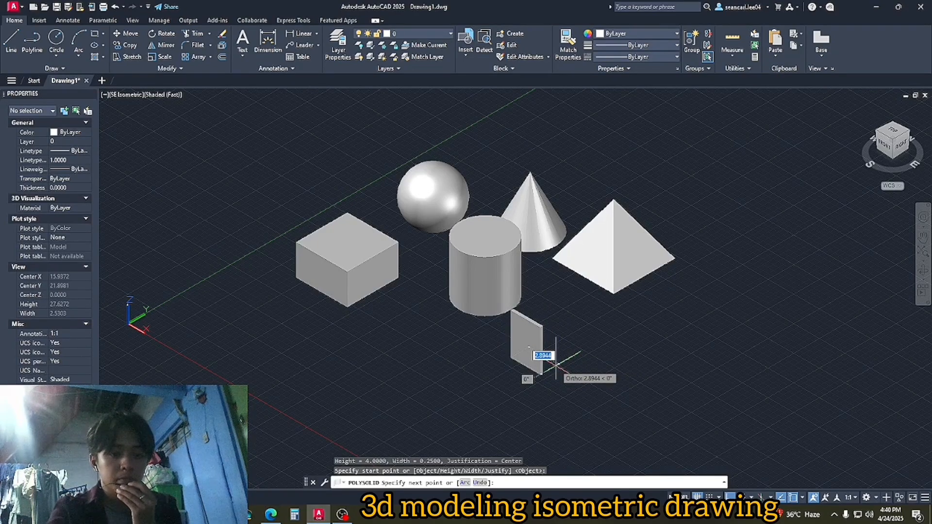
key("Escape")
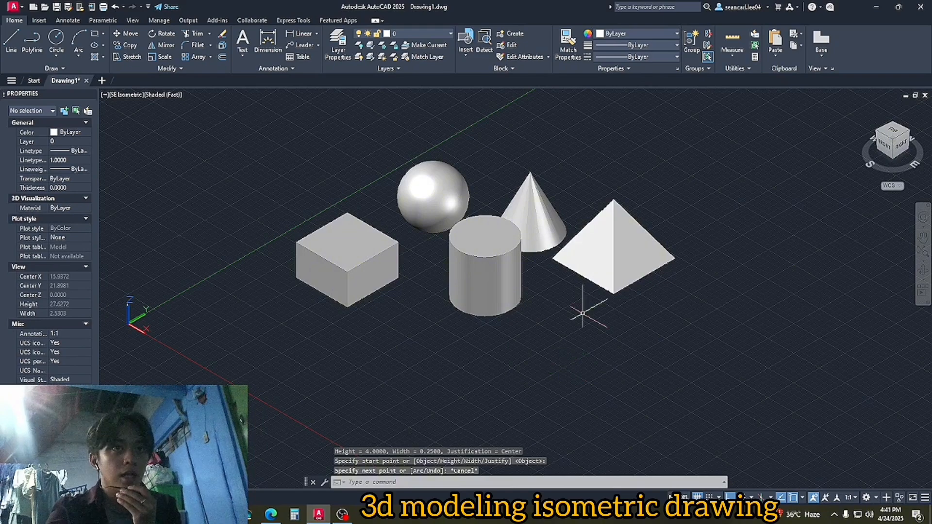
Draw an eight-sided polygon inscribed in a circle, about 12.72 in perimeter, on the ground in front of the pyramid and select it.
middle_click_drag(543, 327, 472, 337)
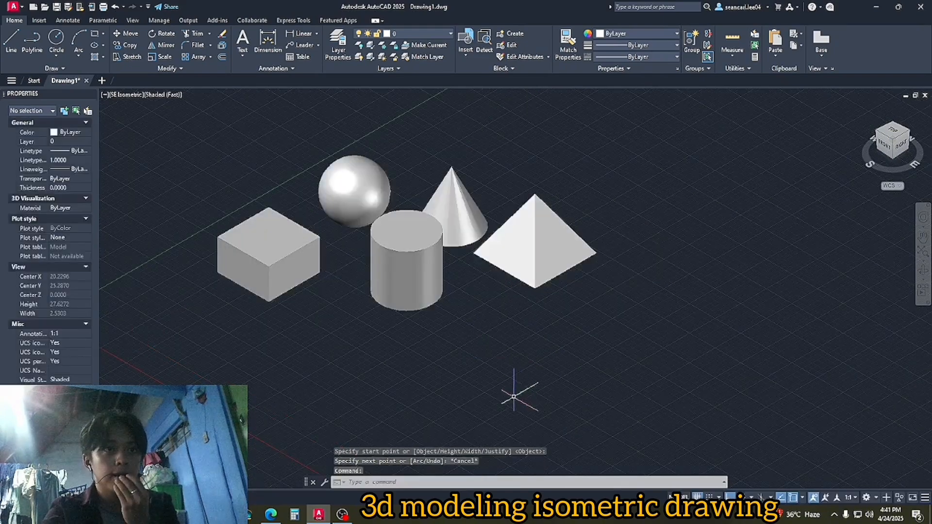
type("poly")
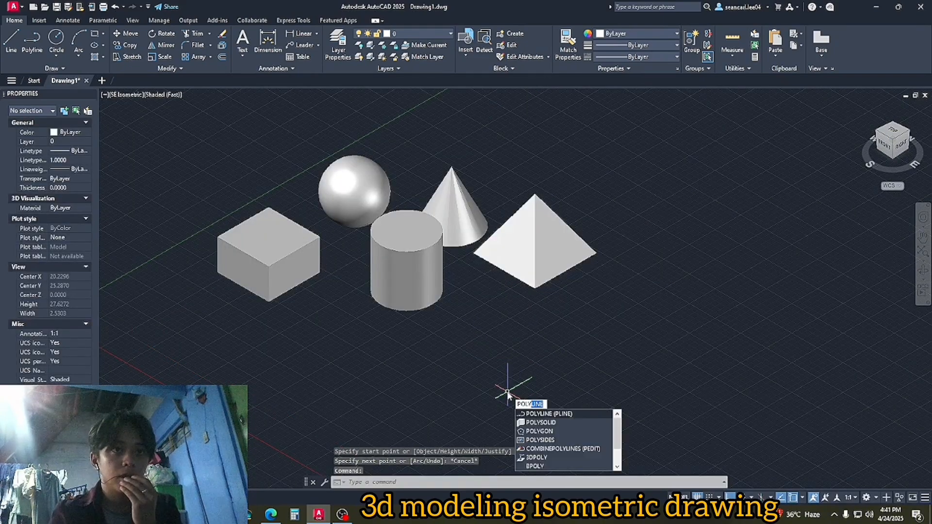
type("gon")
key("Return")
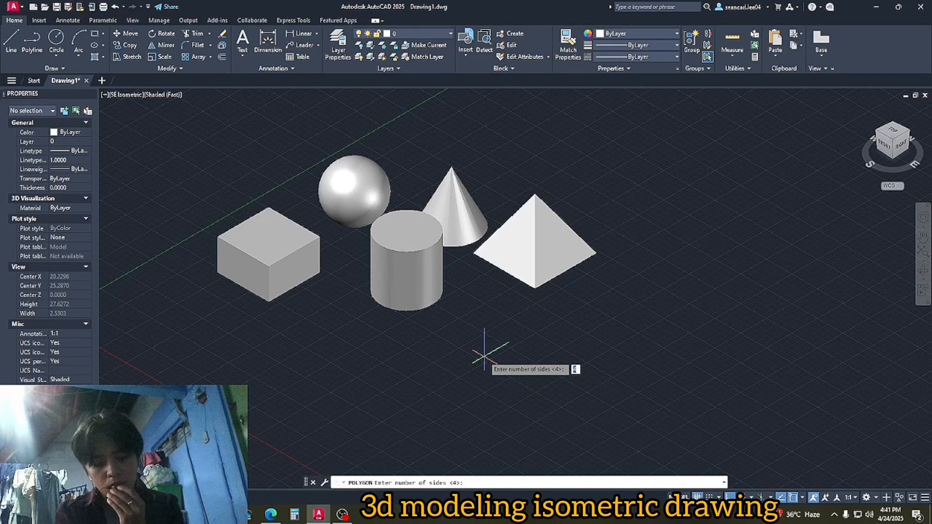
type("8")
key("Return")
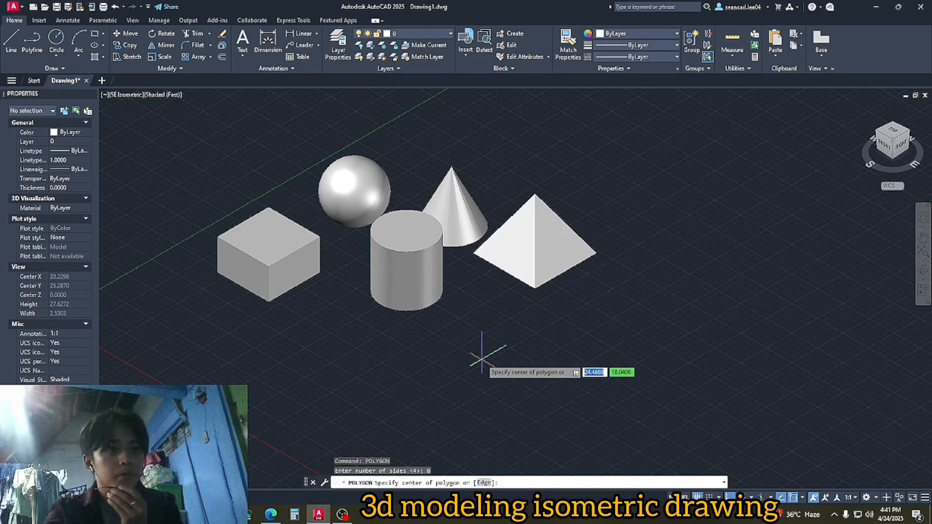
left_click(484, 359)
left_click(507, 371)
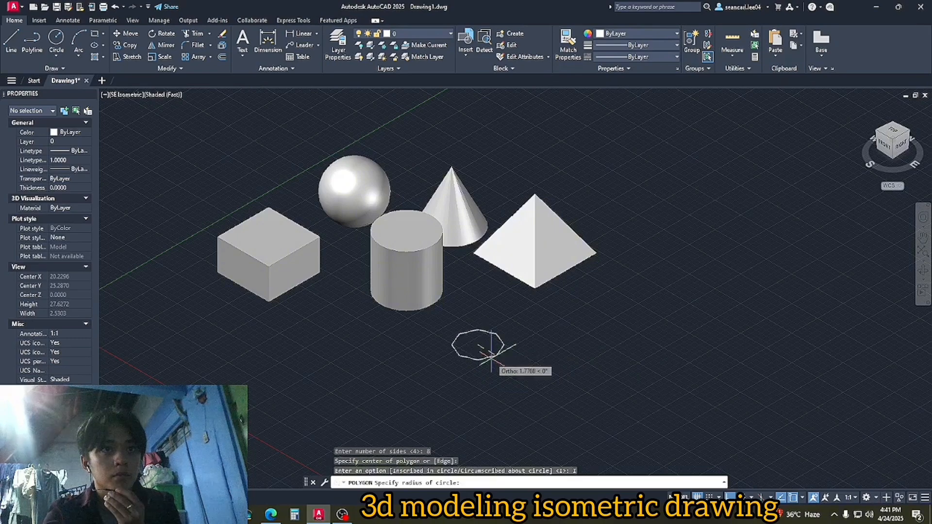
left_click(508, 352)
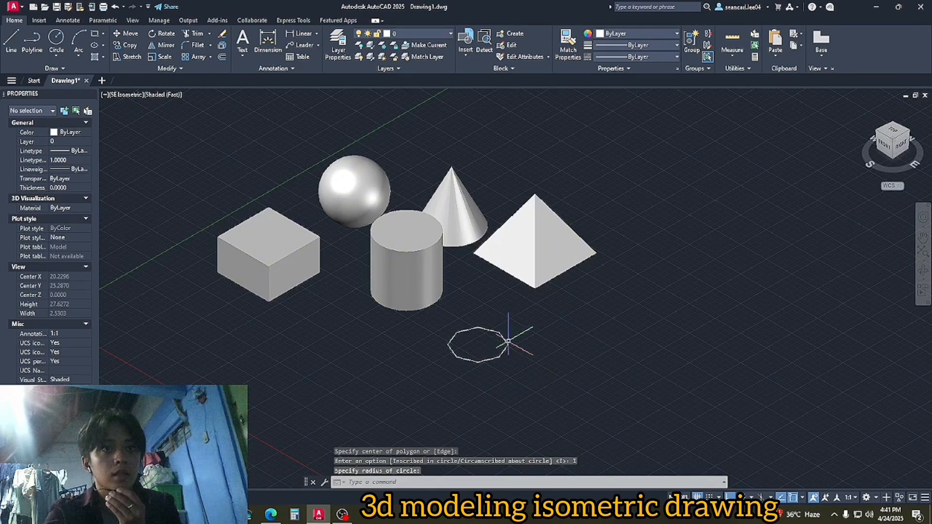
left_click(507, 344)
left_click(508, 345)
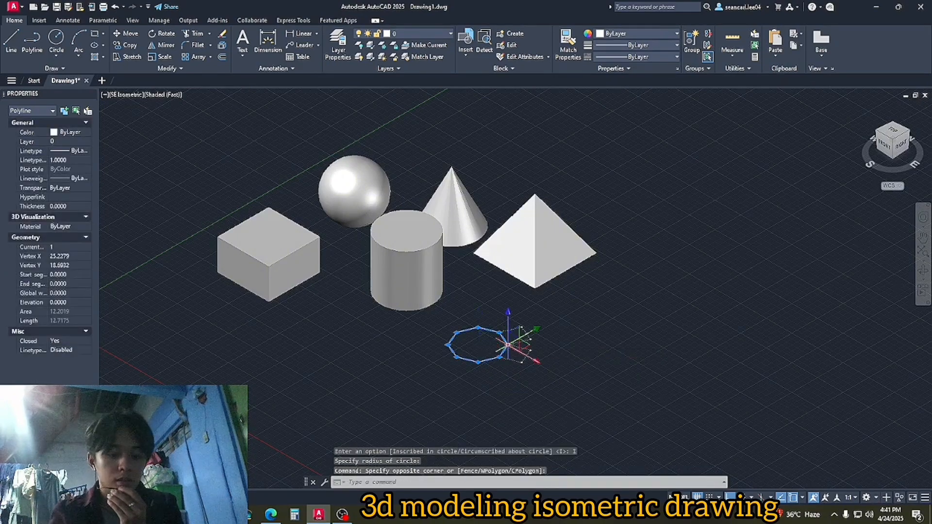
Remove one vertex of the octagon, and undo the removal.
mouse_move(507, 344)
left_click(539, 382)
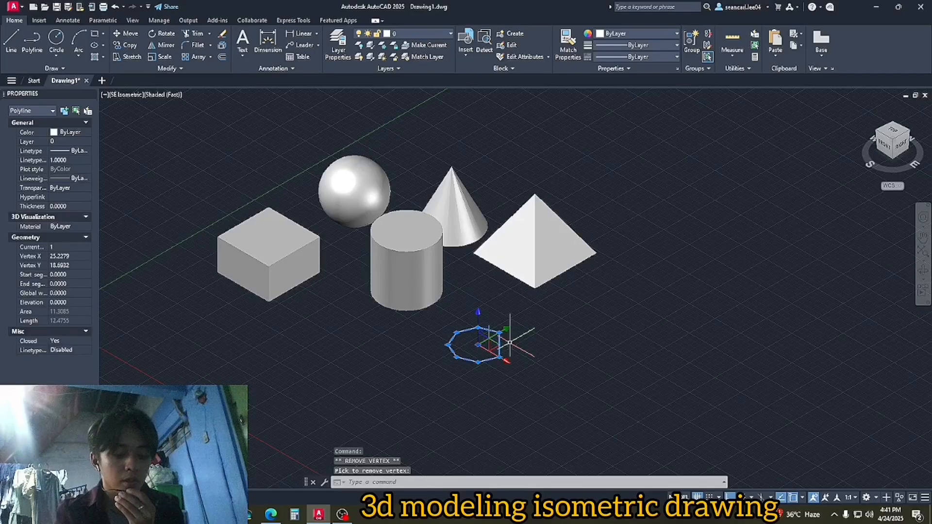
key("Escape")
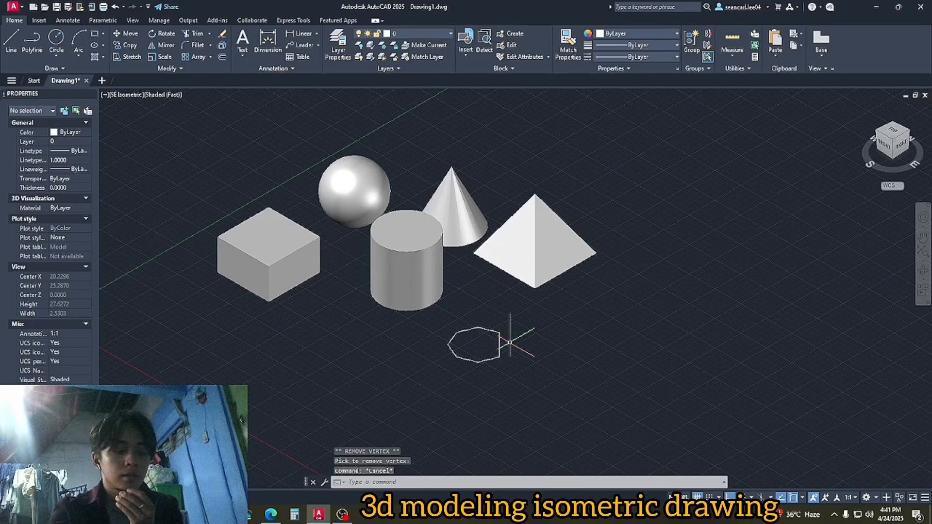
key("ctrl+z")
Extrude the octagon in front of the pyramid into a solid prism with a height of 5.
left_click(510, 343)
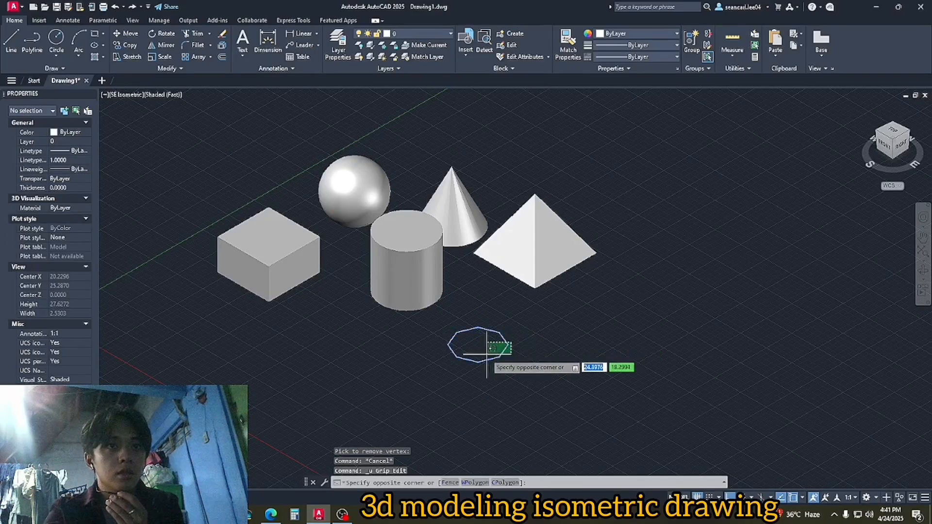
left_click(496, 354)
mouse_move(496, 354)
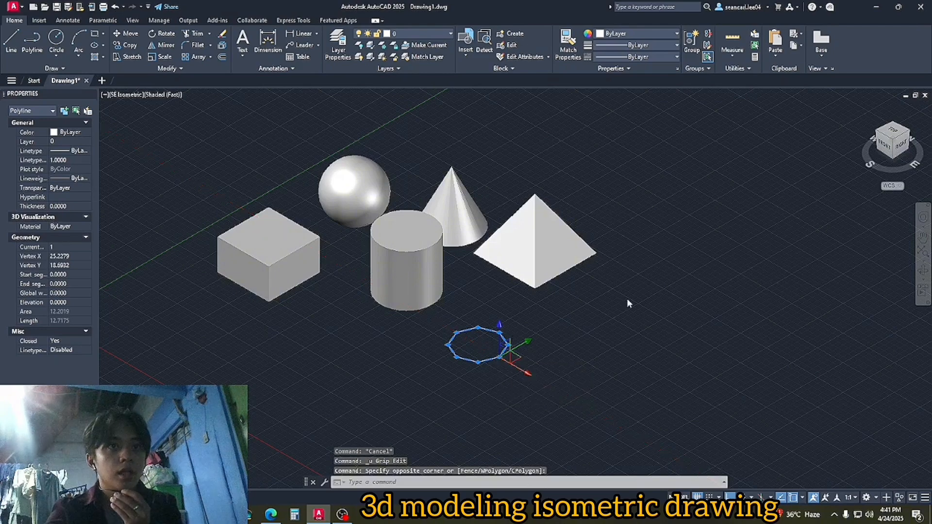
type("EX")
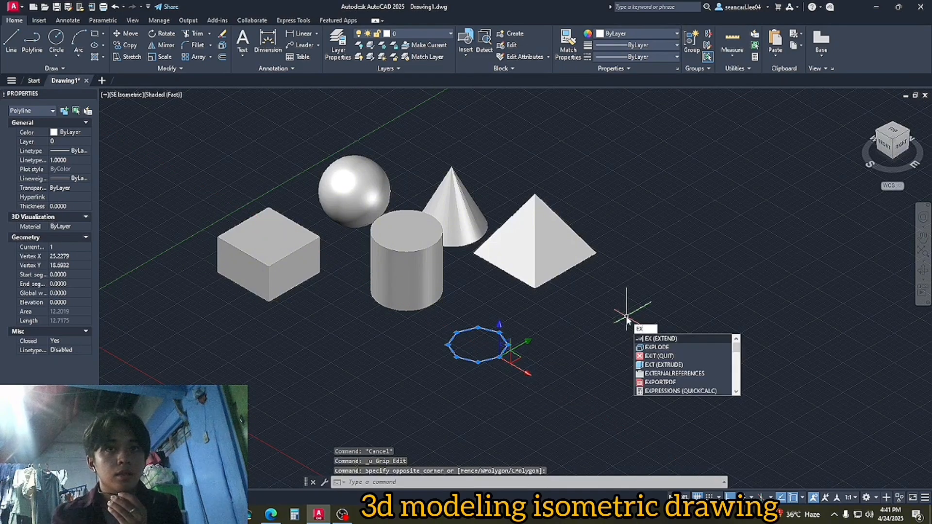
key("Down")
key("Down")
key("Up")
key("Up")
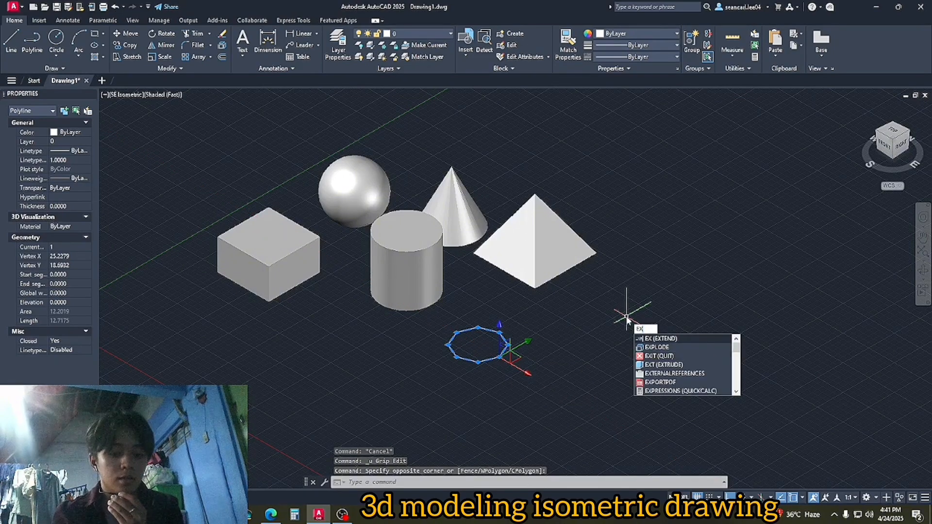
type("TR")
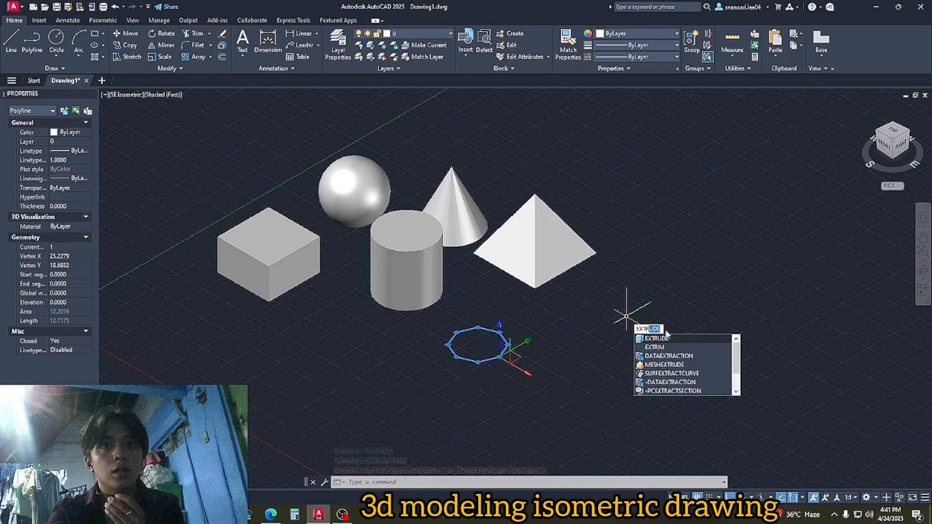
key("Return")
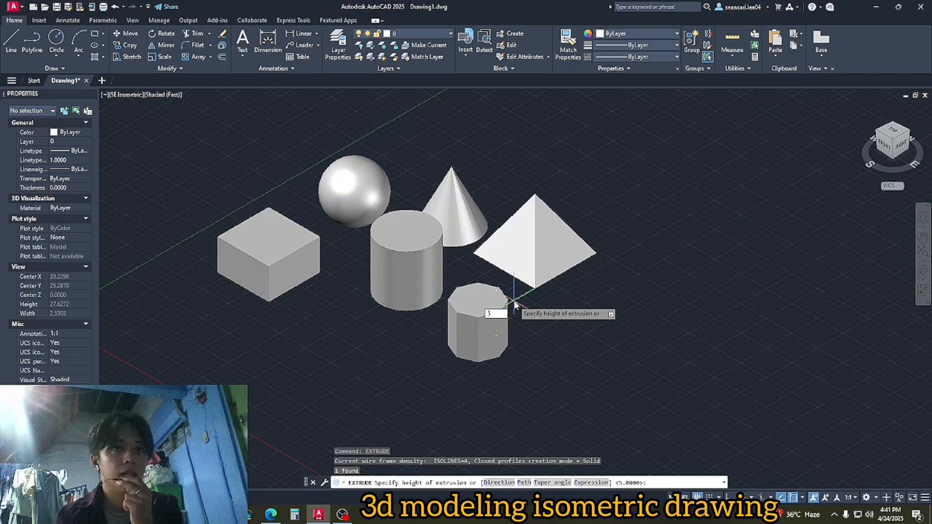
key("Return")
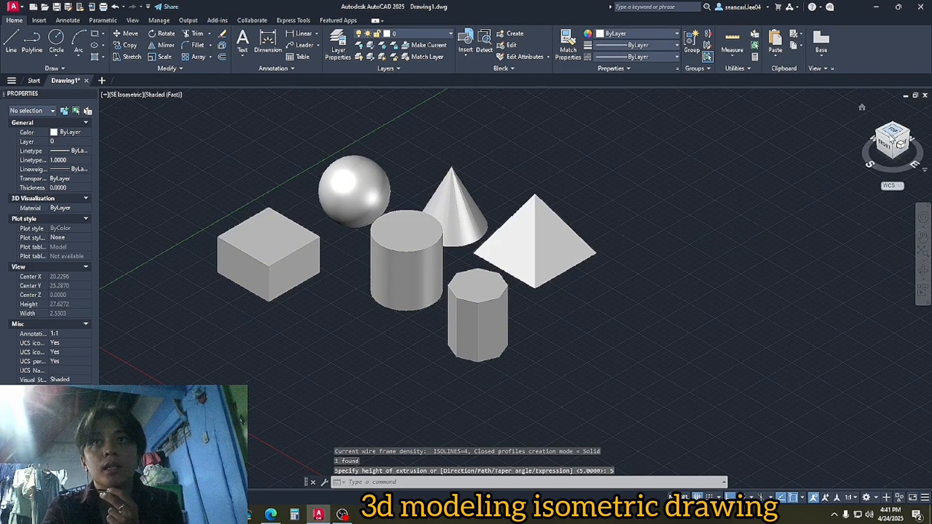
left_click(892, 136)
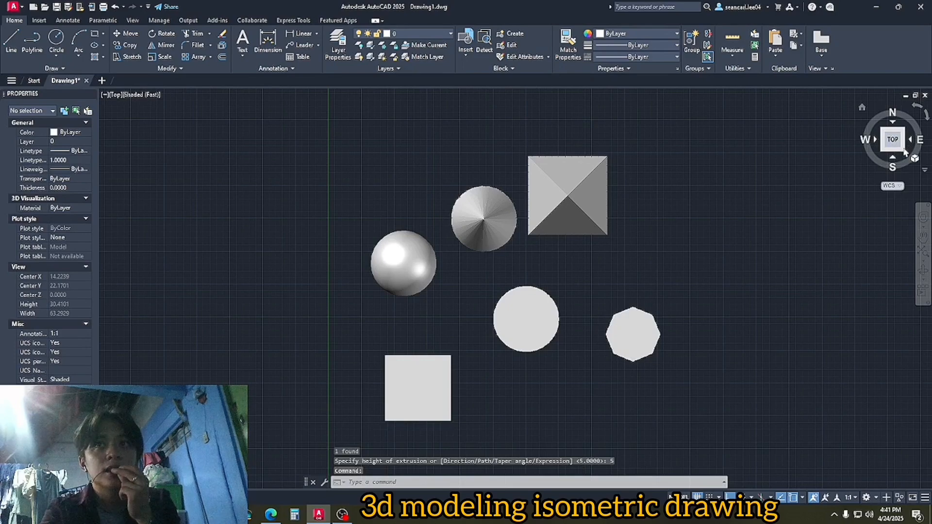
left_click(903, 152)
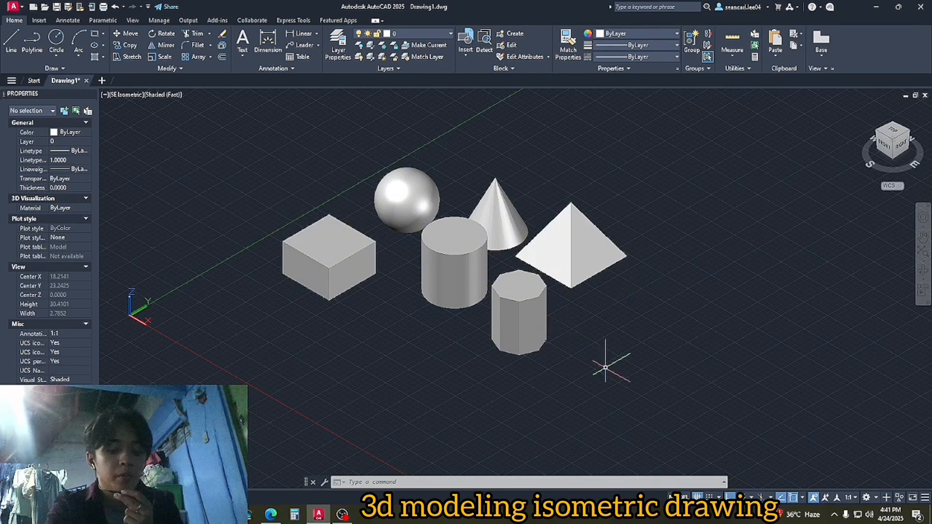
Try a torus with radius 2.5 and tube radius 2.5 on the ground in front of the box and cylinder.
type("TOR")
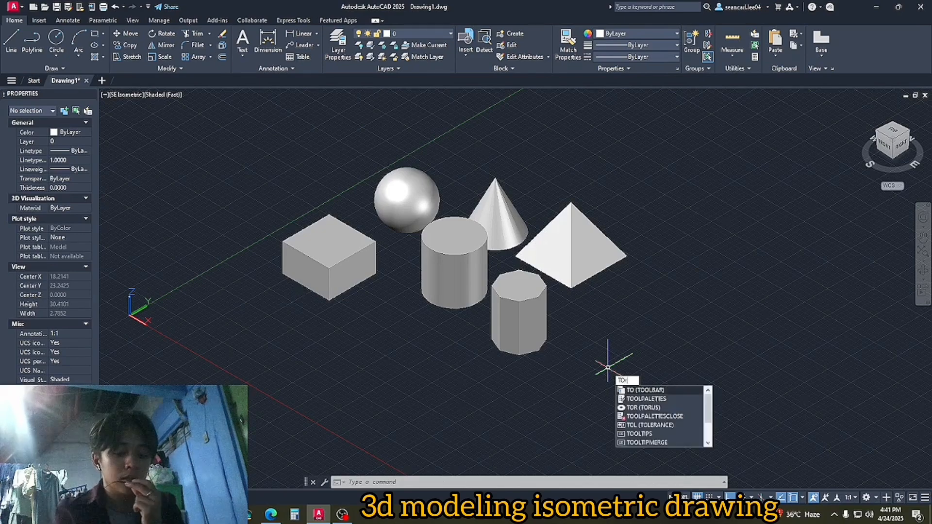
type("US")
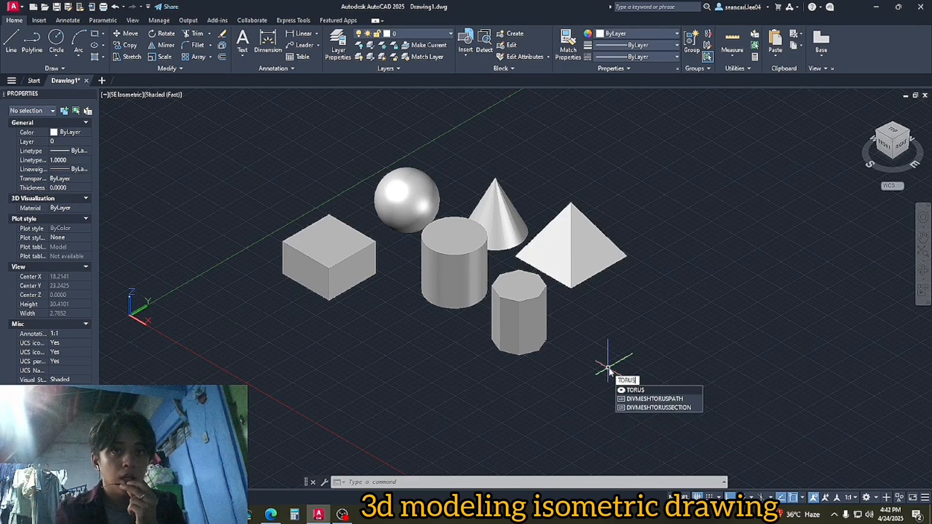
key("Return")
left_click(406, 316)
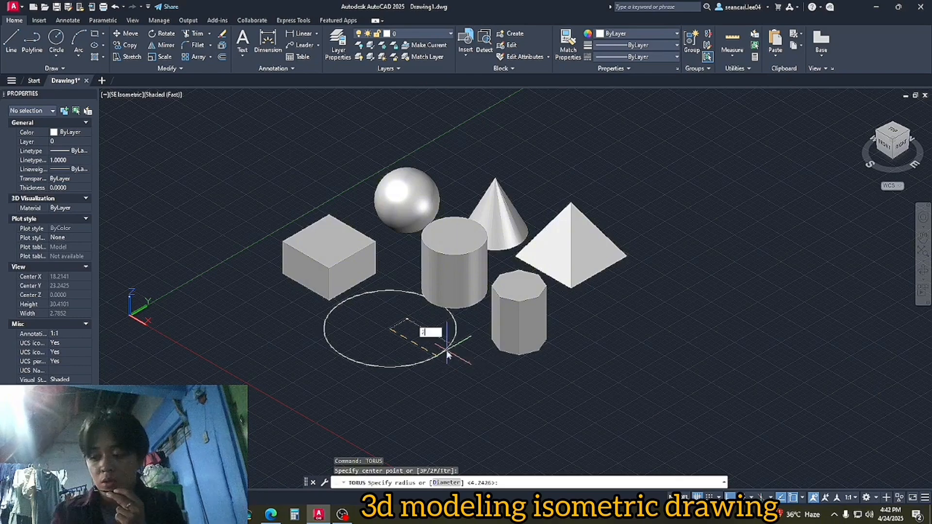
type("2.5")
key("Return")
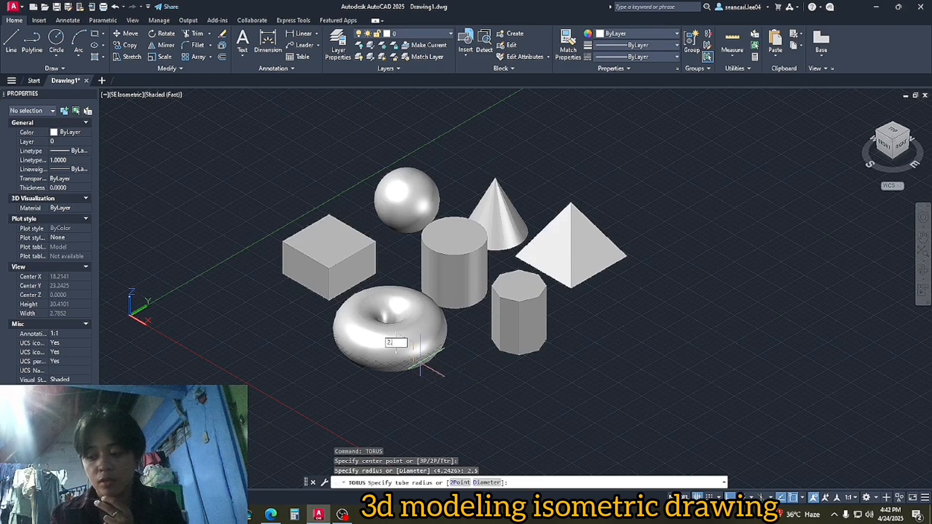
type("2.5")
key("Return")
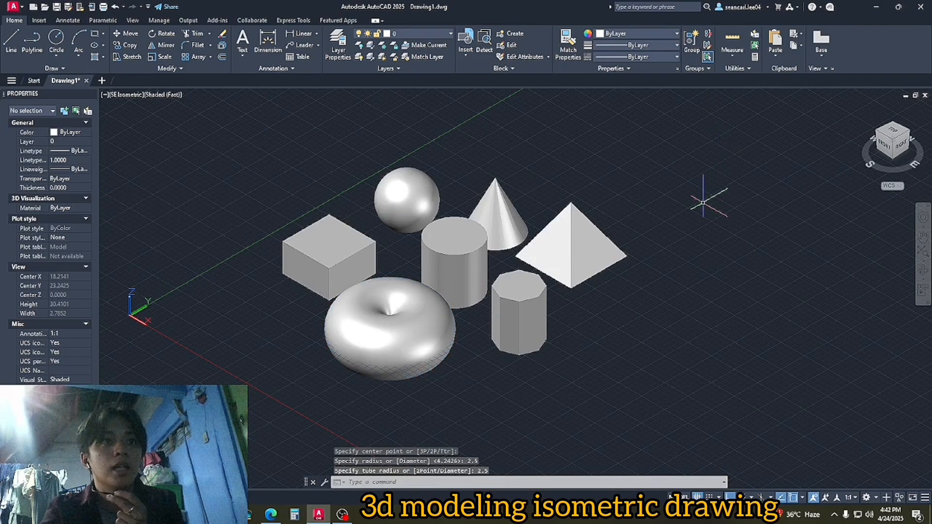
Check the torus from above, and undo both view changes and the torus itself.
left_click(895, 134)
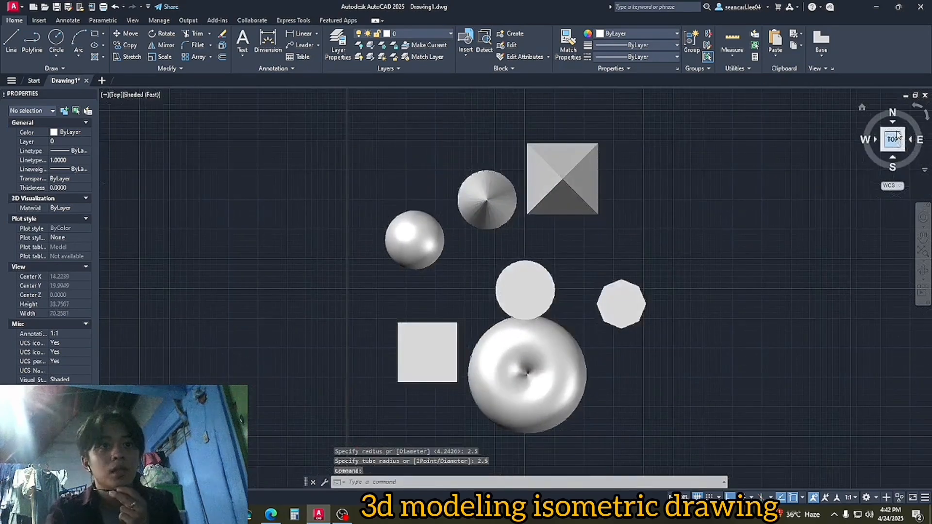
left_click(905, 155)
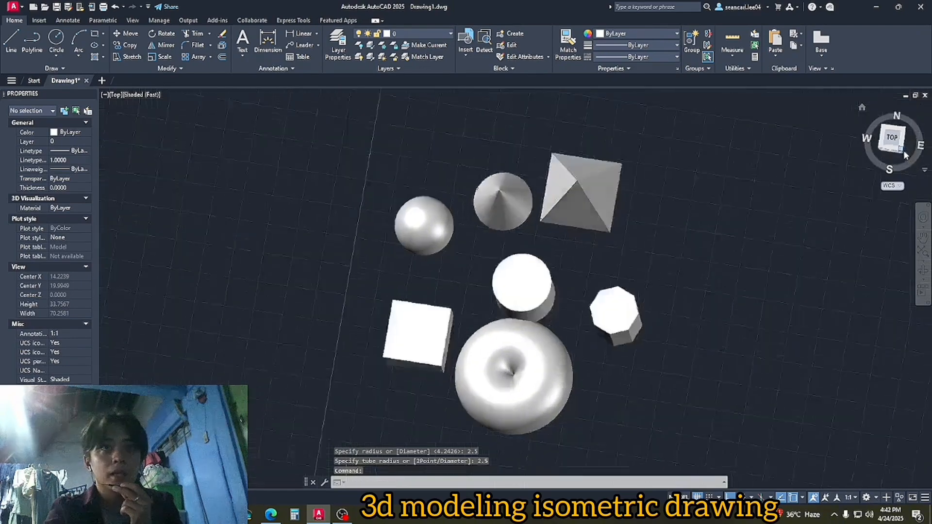
key("ctrl+z")
key("ctrl+z")
key("ctrl+z")
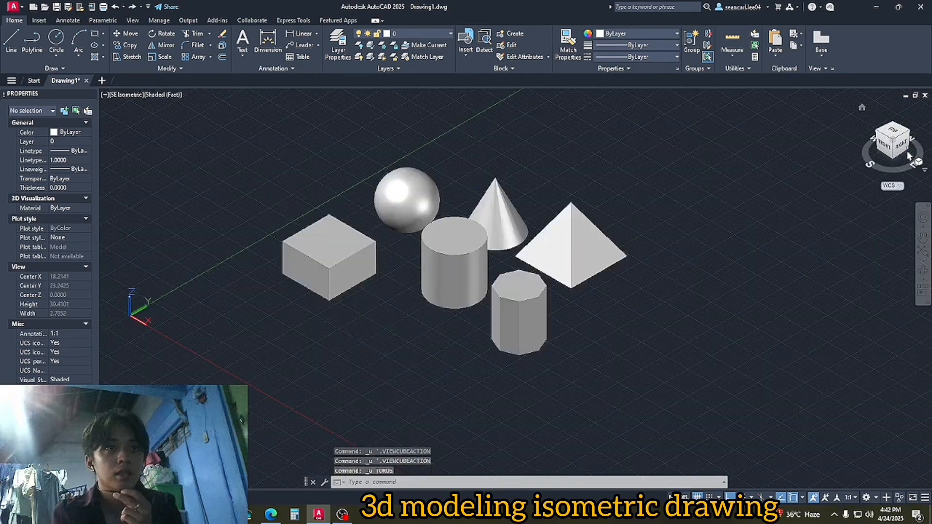
type("TORUS")
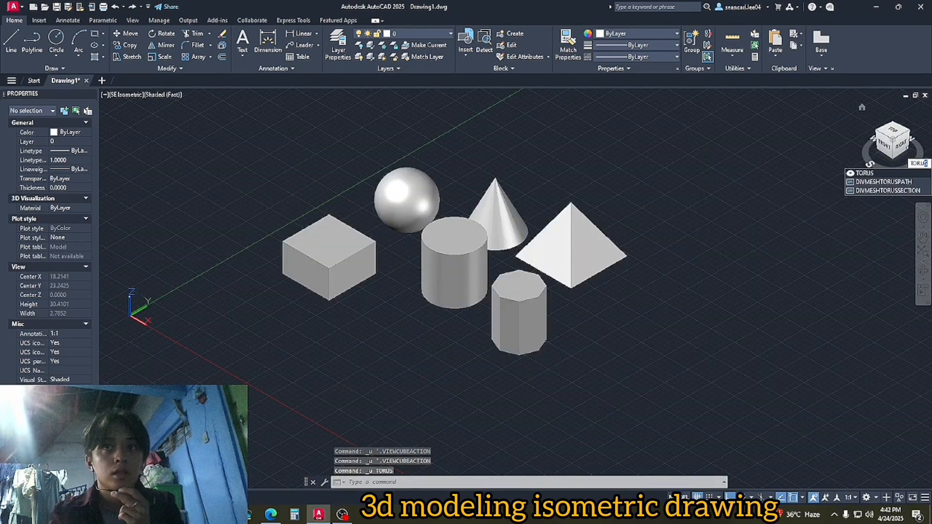
key("Return")
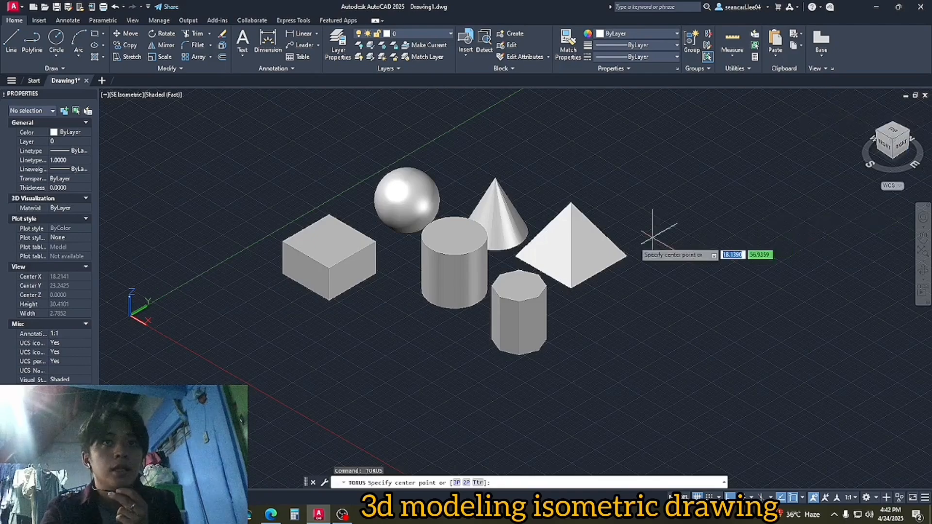
left_click(360, 356)
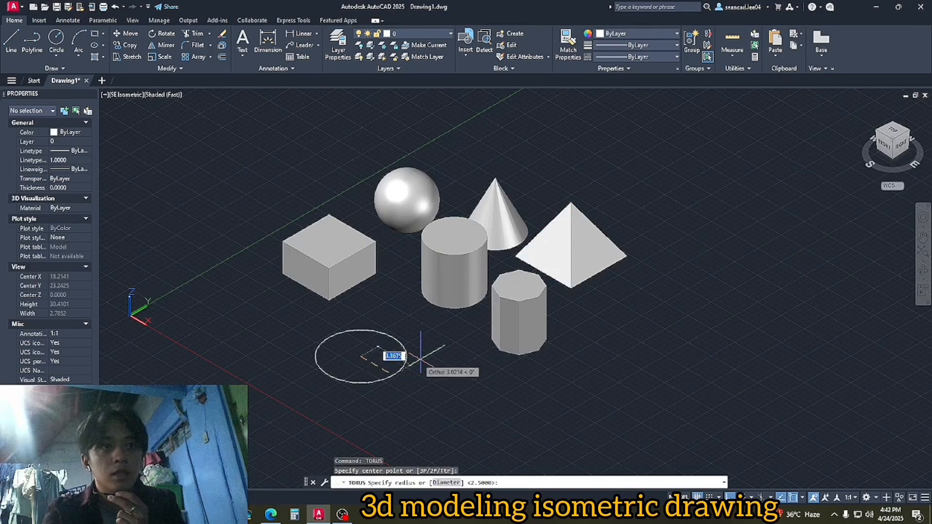
type("1.25")
key("Return")
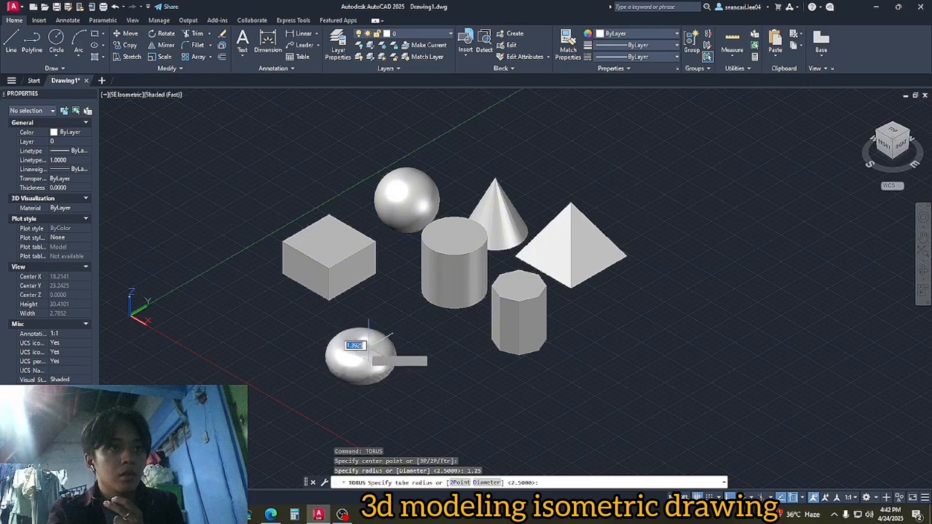
key("Escape")
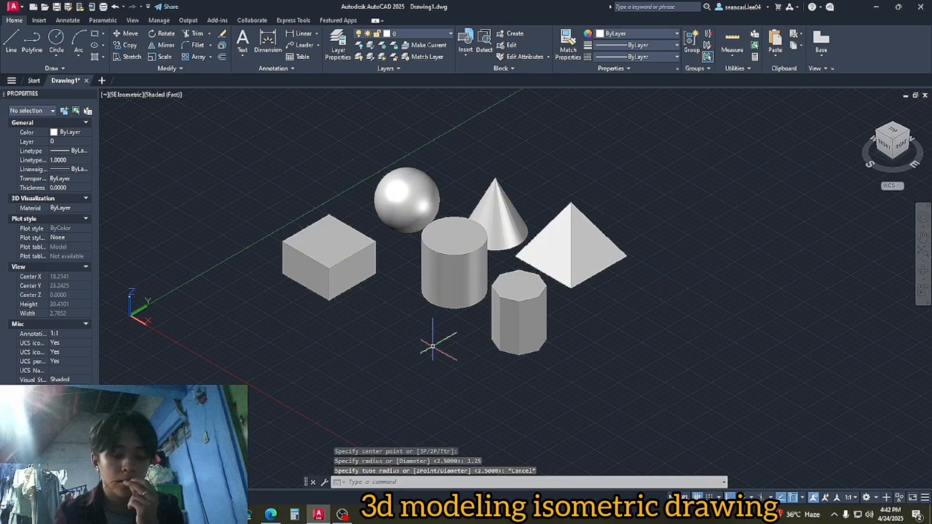
Create a torus with radius 2.5 and tube radius 1.25 on the ground in front of the box and cylinder.
type("TOR")
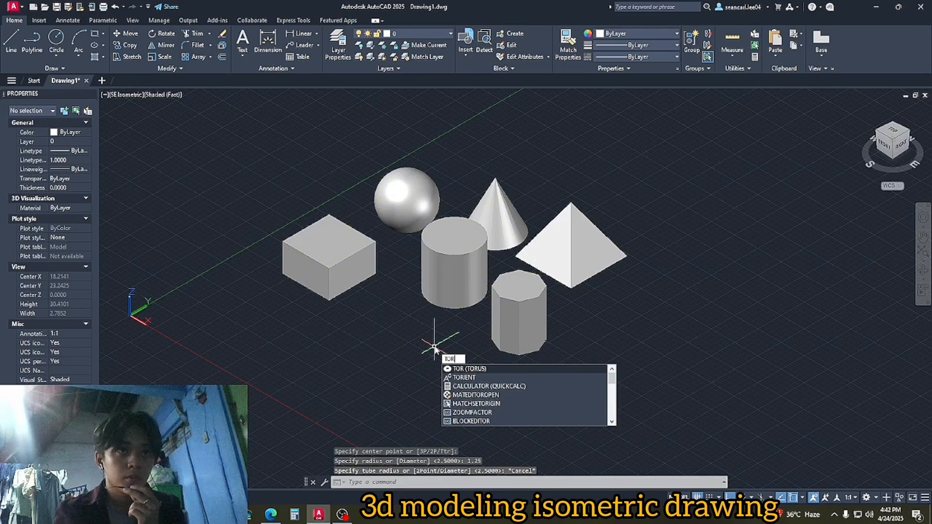
key("Return")
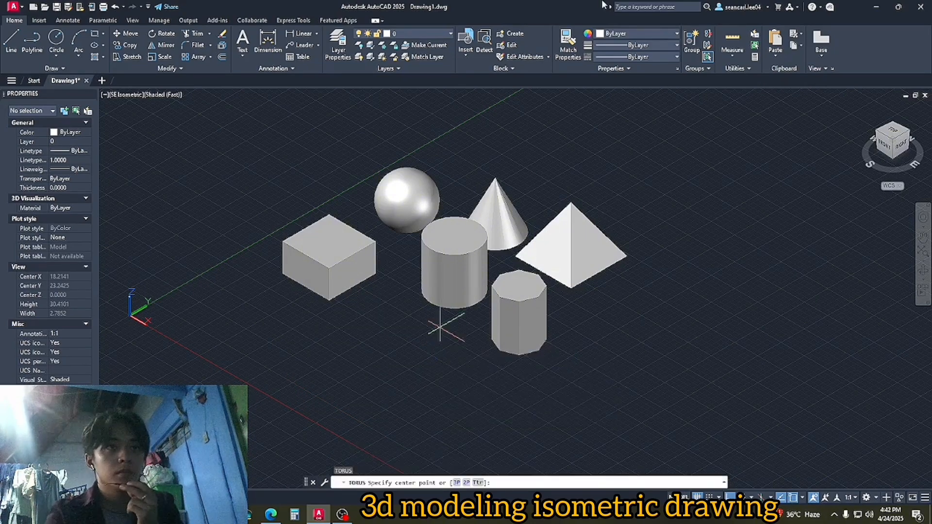
left_click(373, 337)
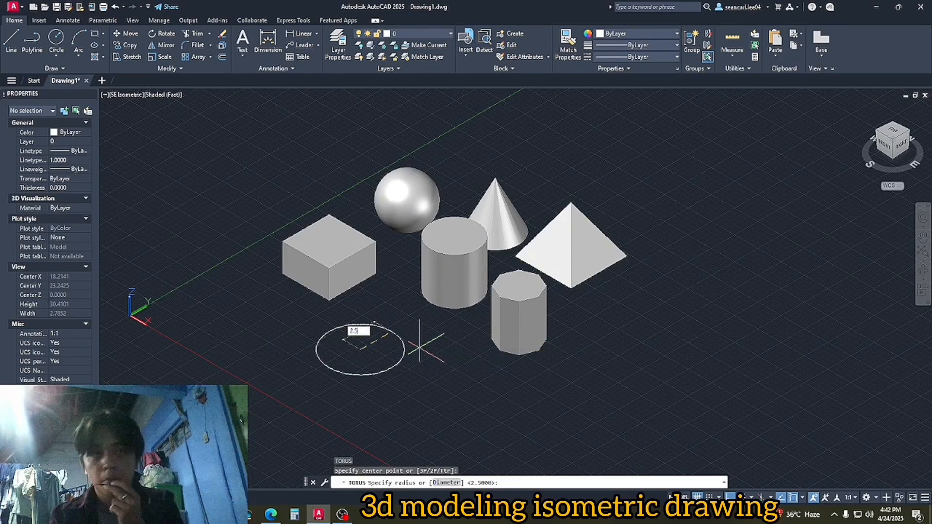
key("Return")
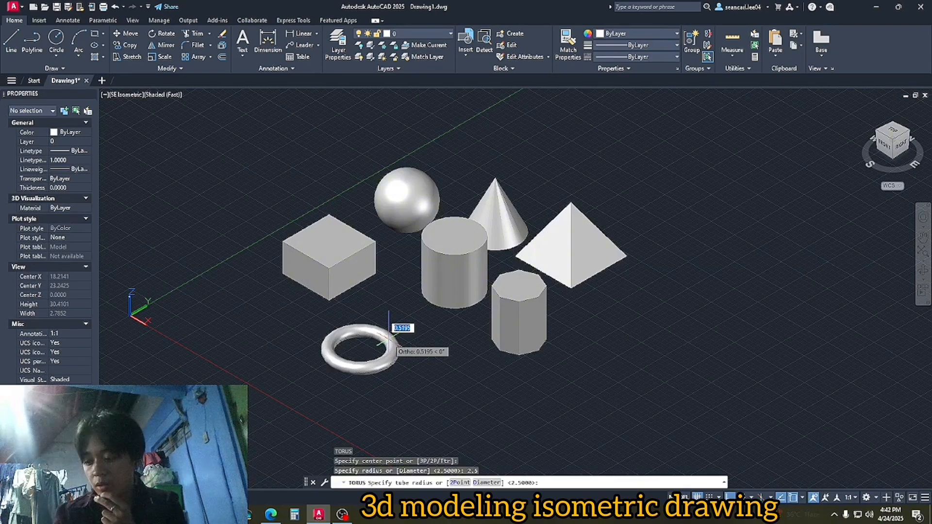
key("Return")
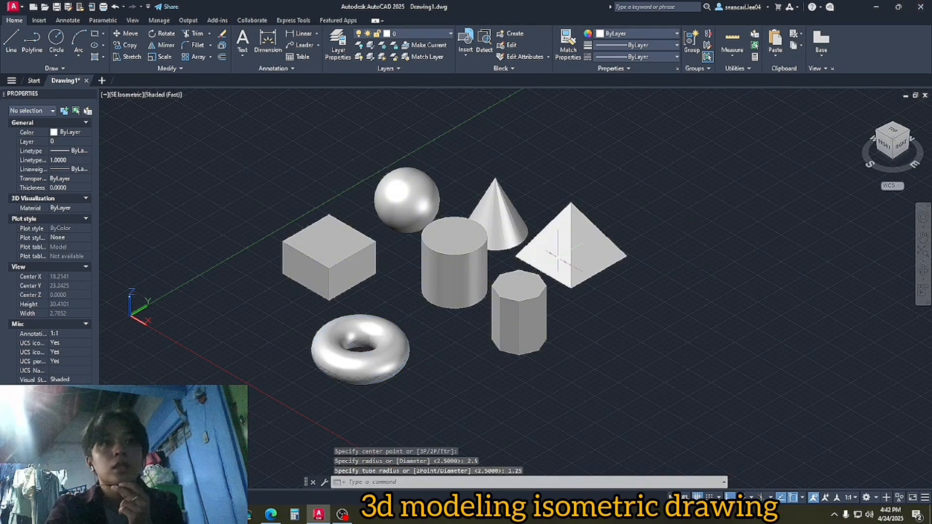
Move the torus by its center to the free ground behind the cone and pyramid, with Ortho mode off.
left_click(389, 365)
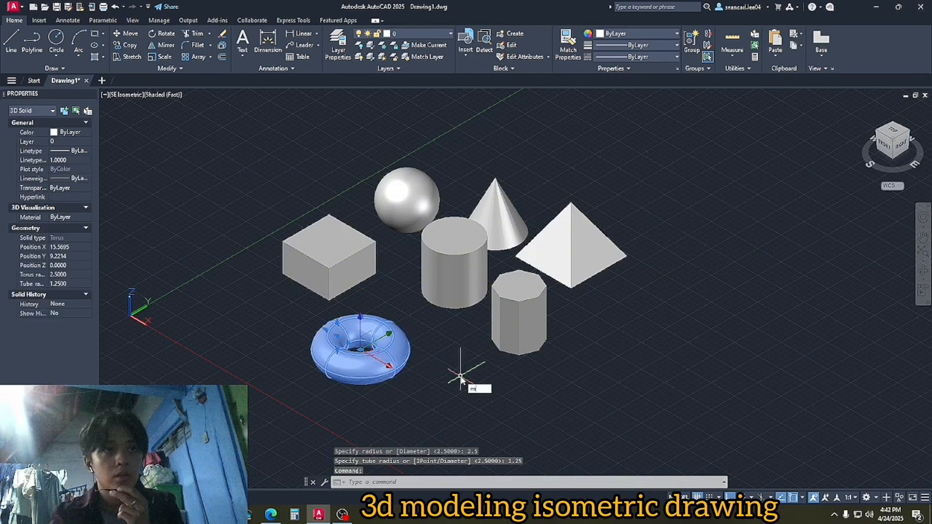
type("m")
key("Return")
left_click(362, 347)
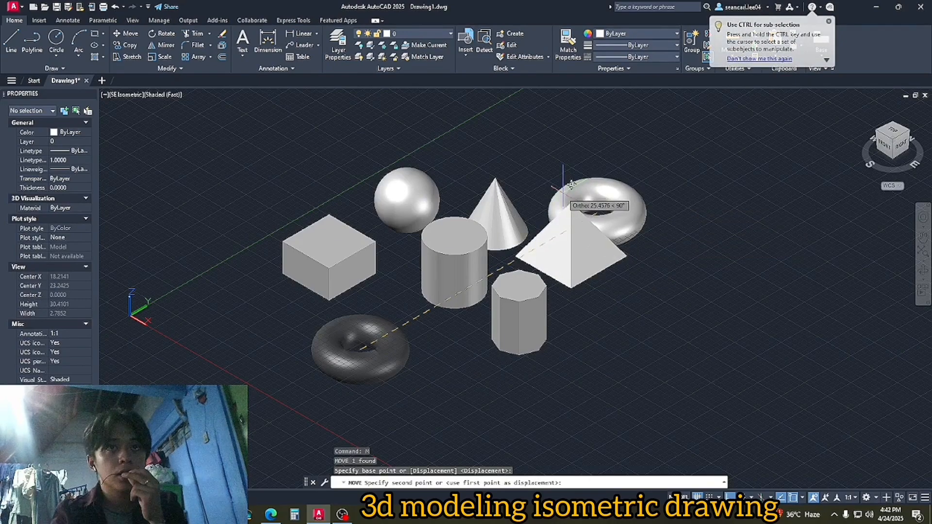
key("F8")
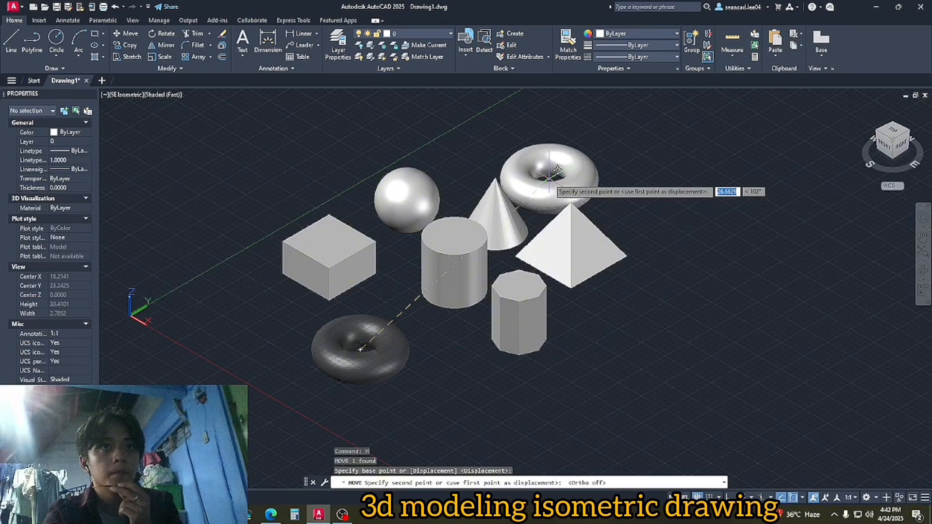
left_click(550, 173)
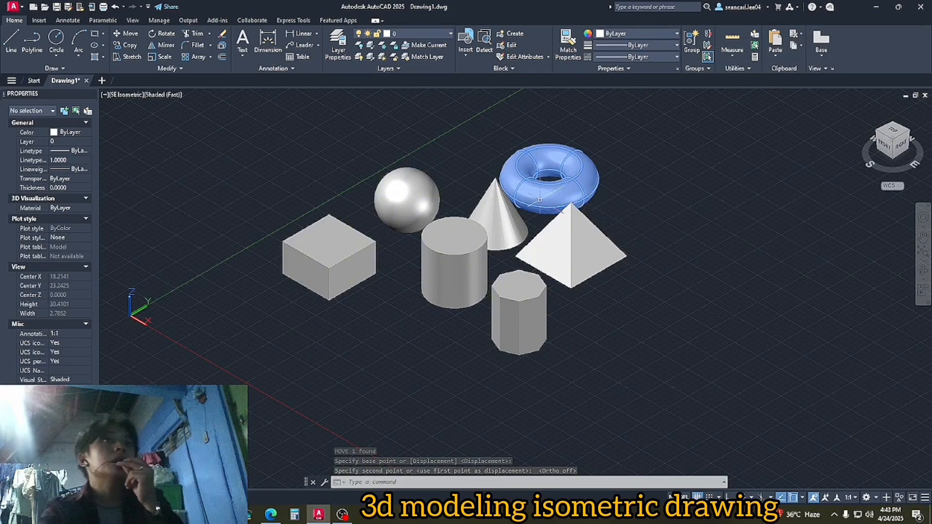
middle_click_drag(428, 357, 465, 385)
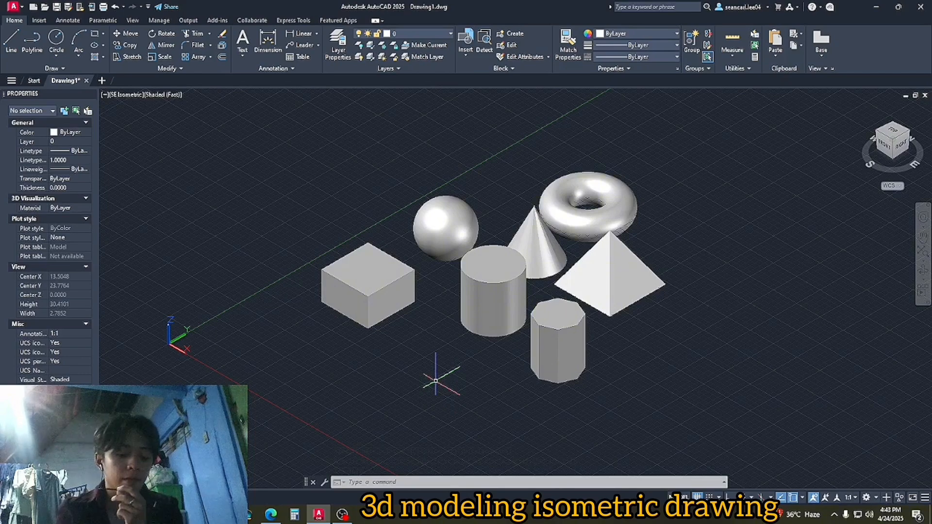
key("Return")
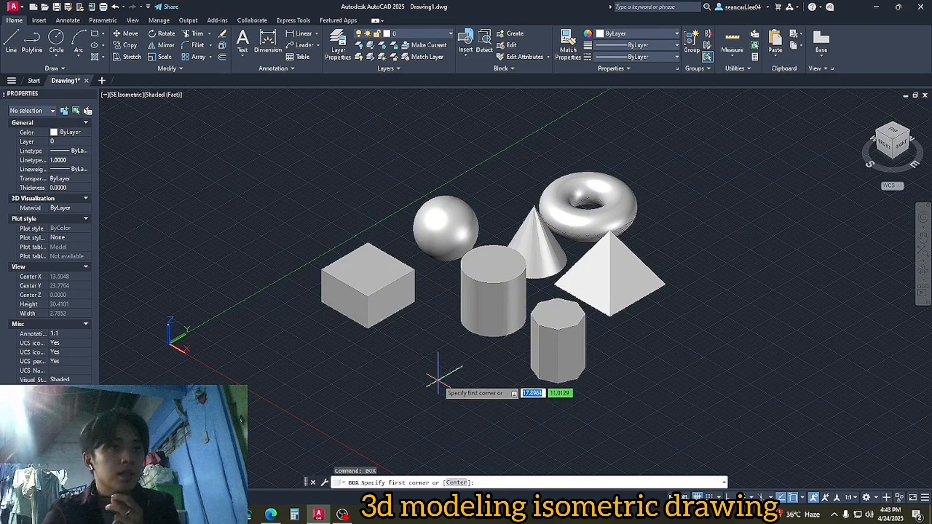
key("Escape")
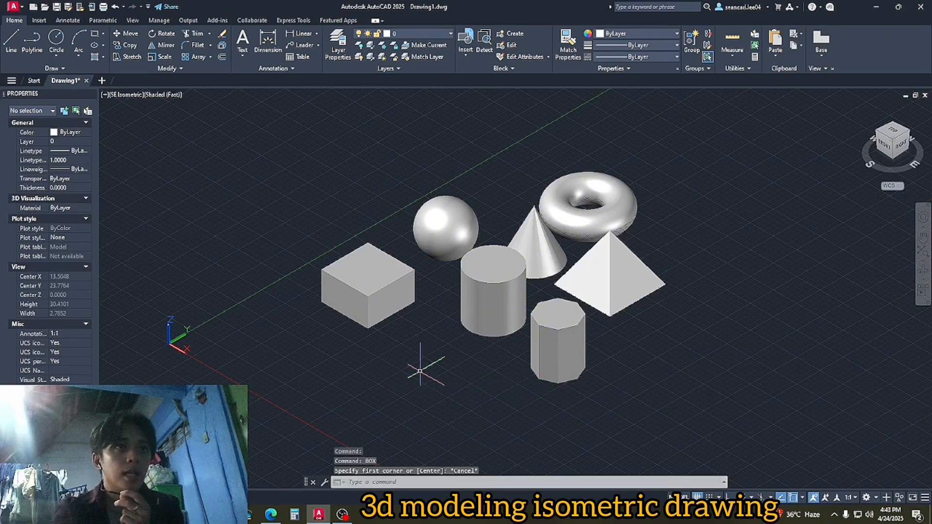
Copy the 5 x 5 x 3 box by its base corner to the free ground well beyond the pyramid and octagonal prism.
left_click(387, 308)
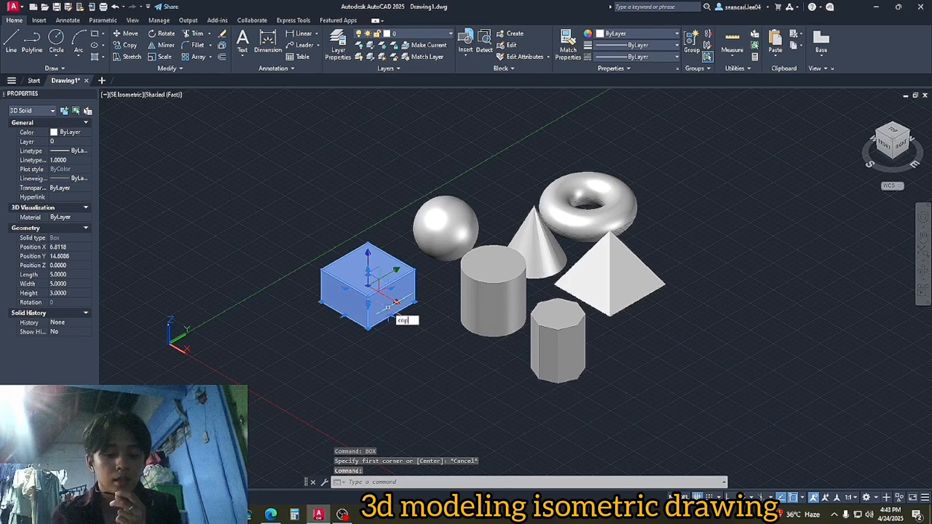
key("Return")
left_click(416, 302)
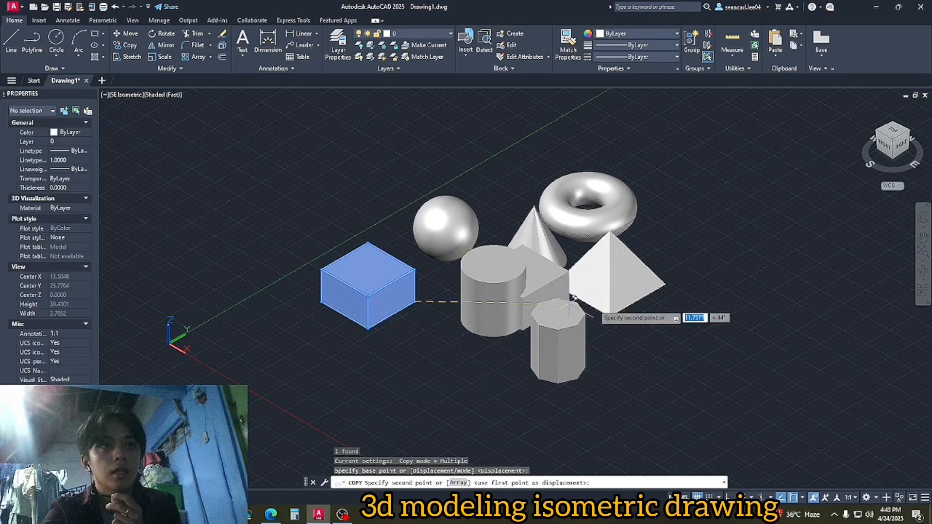
left_click(819, 326)
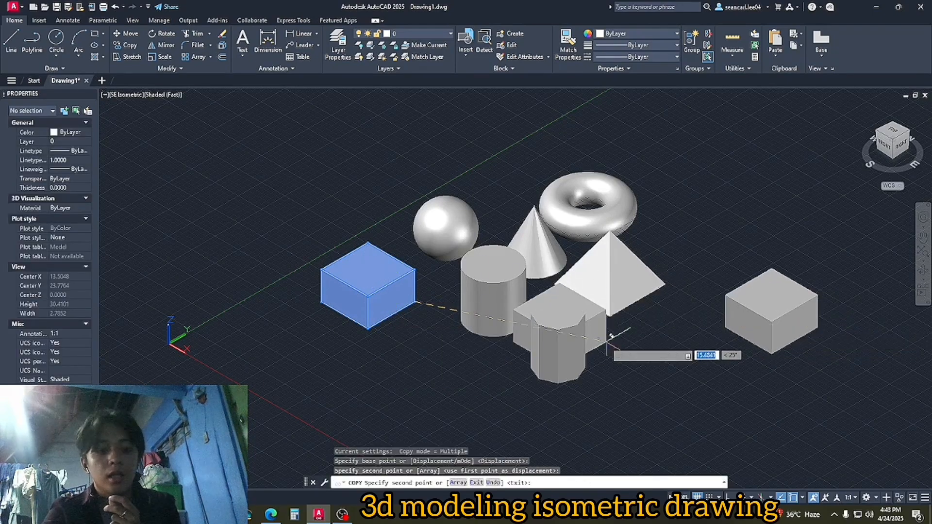
key("Escape")
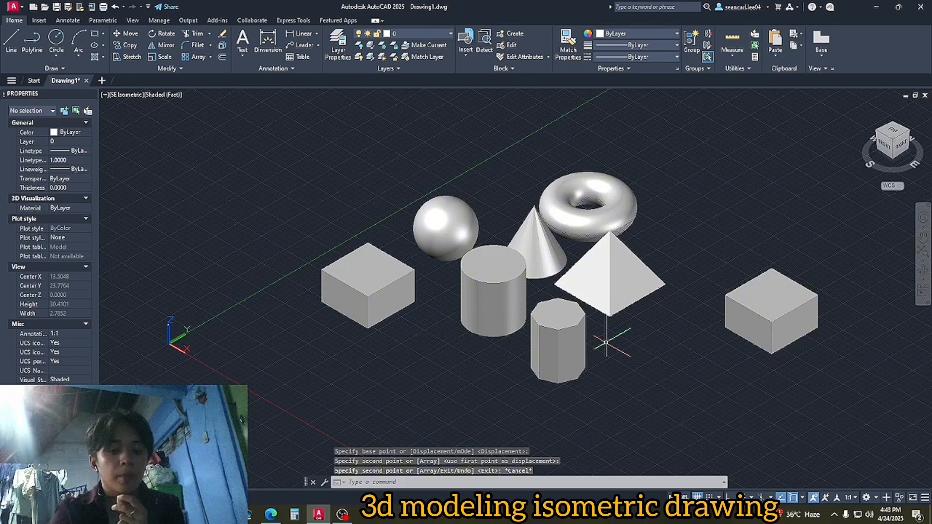
Copy the cylinder by its base to the free ground behind the copied box.
left_click(522, 330)
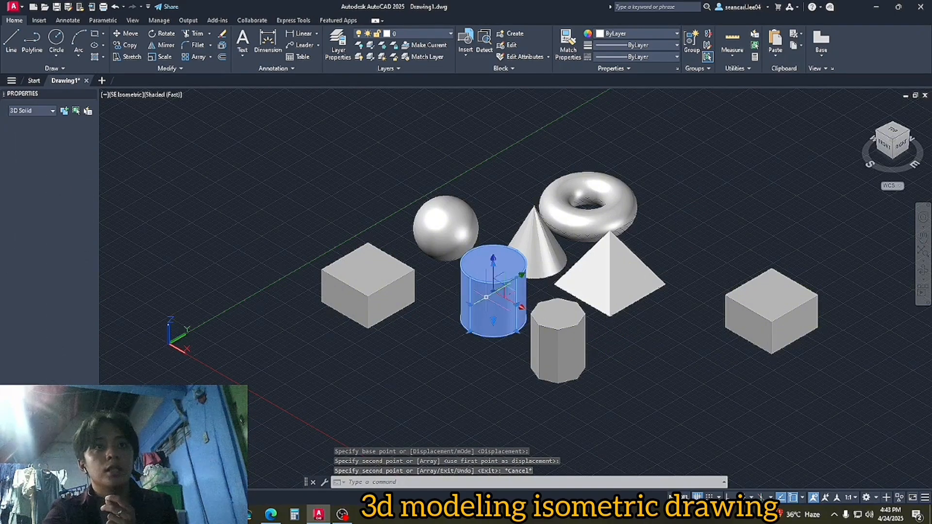
type("copt")
key("BackSpace")
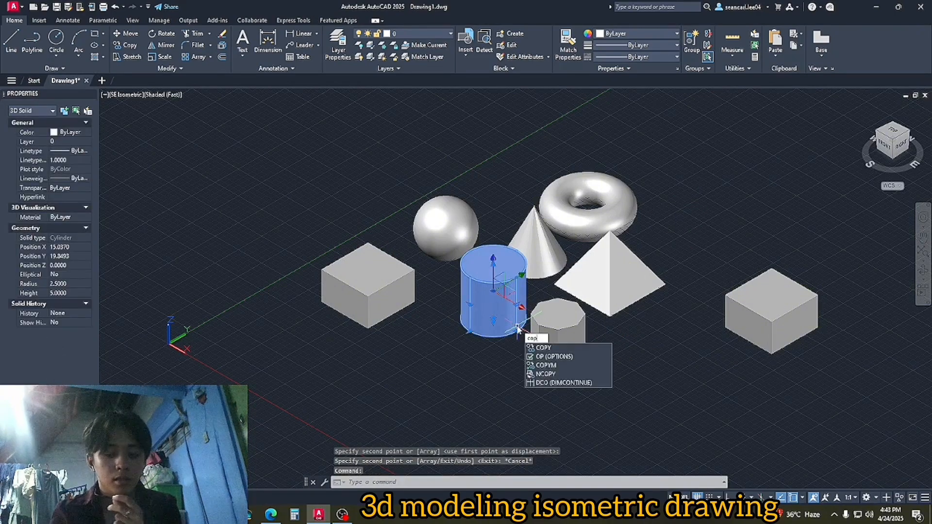
type("y")
key("Return")
left_click(487, 327)
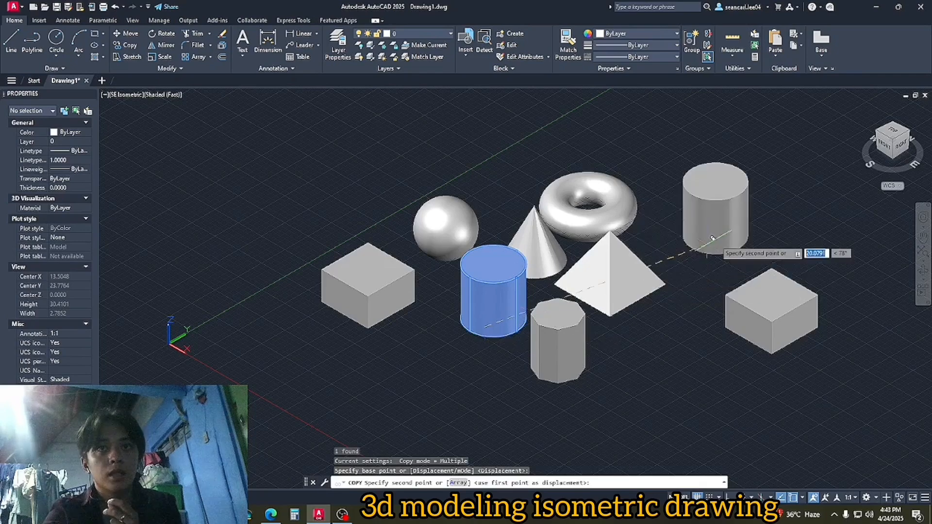
left_click(736, 231)
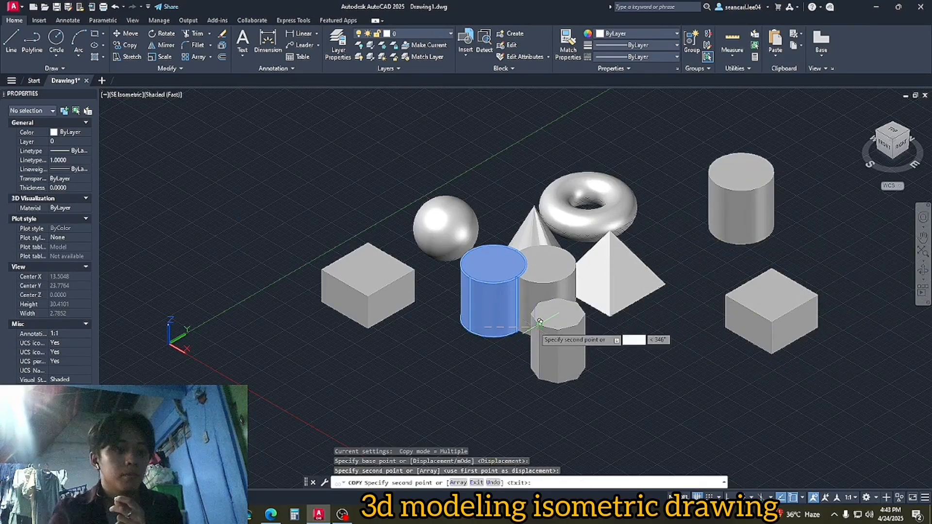
key("Return")
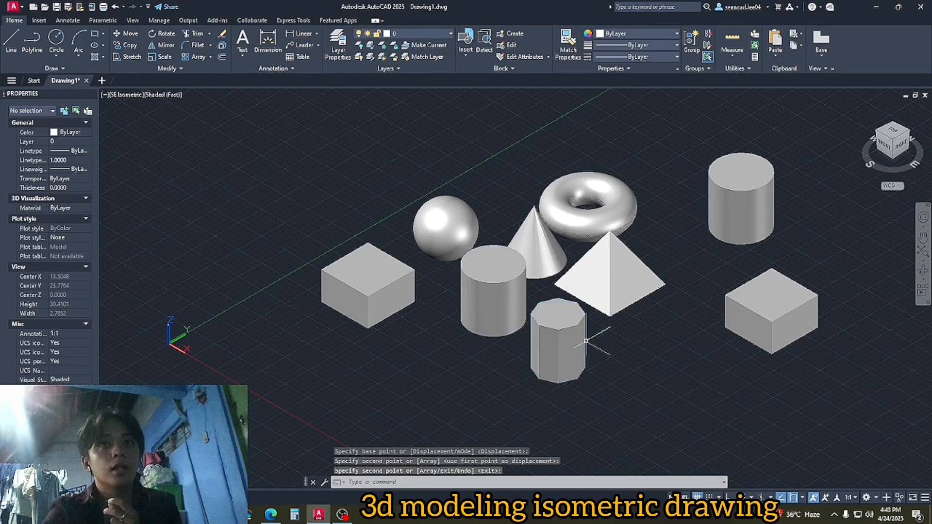
Move the copied cylinder by its base center onto the center of the copied box's top face.
scroll(649, 368, "down", 1)
middle_click_drag(650, 369, 407, 389)
left_click(506, 249)
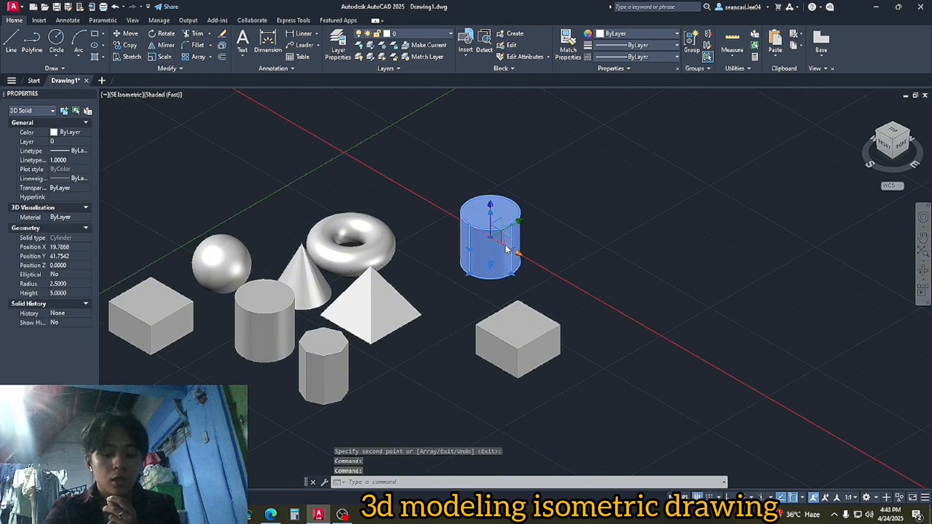
type("M")
key("Return")
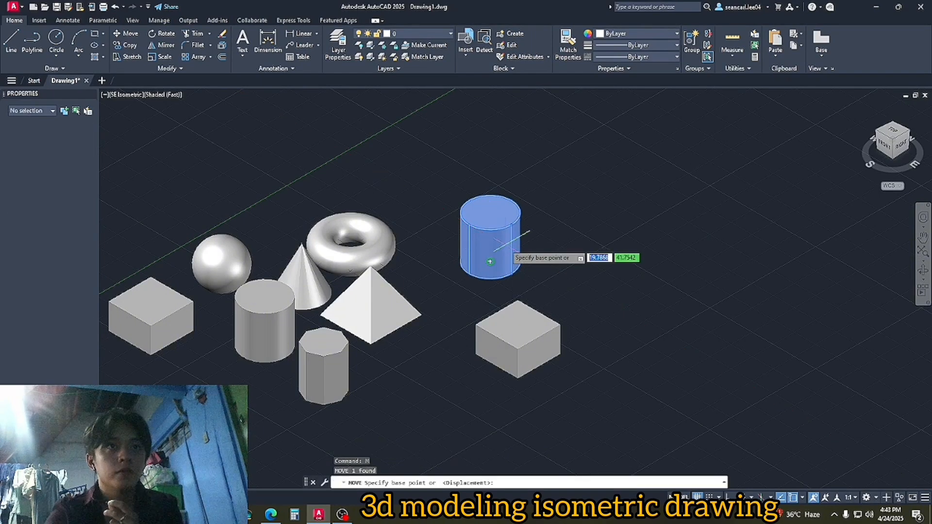
left_click(490, 262)
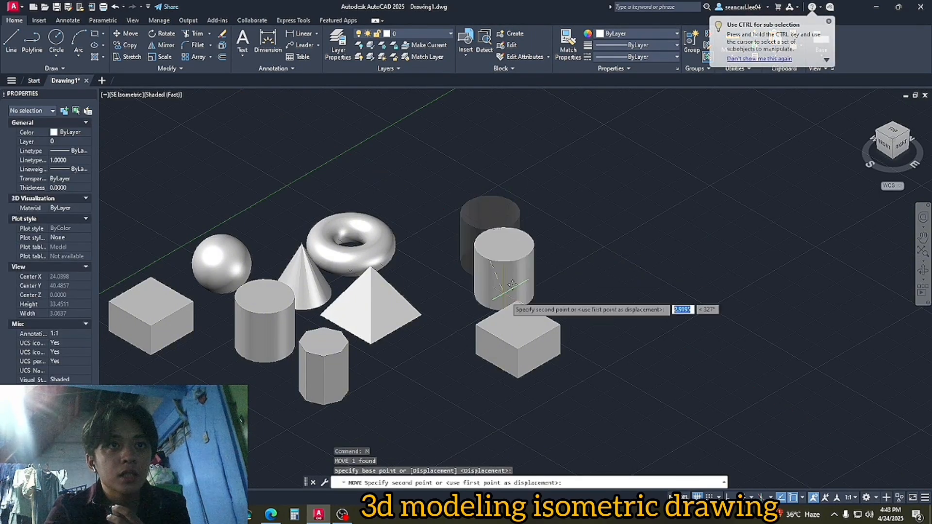
left_click(524, 346)
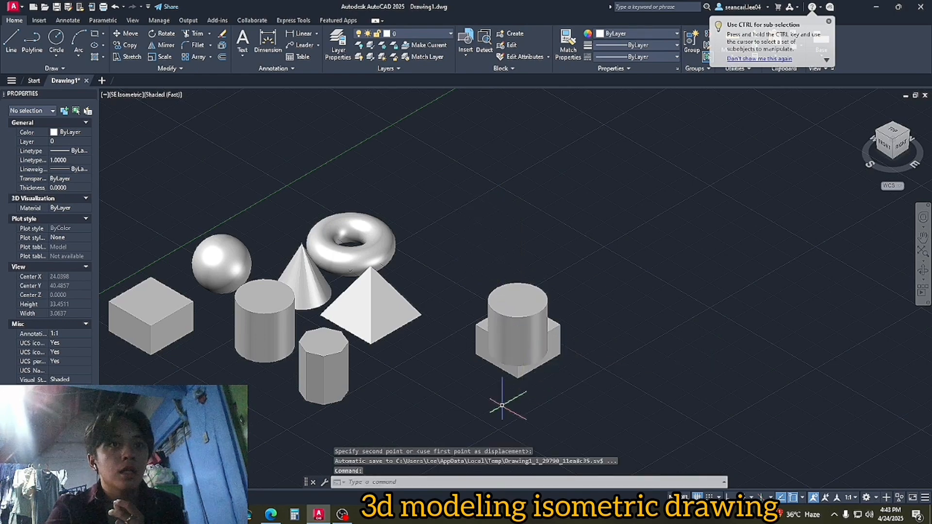
middle_click_drag(515, 383, 528, 416)
middle_click_drag(619, 396, 593, 426, "shift")
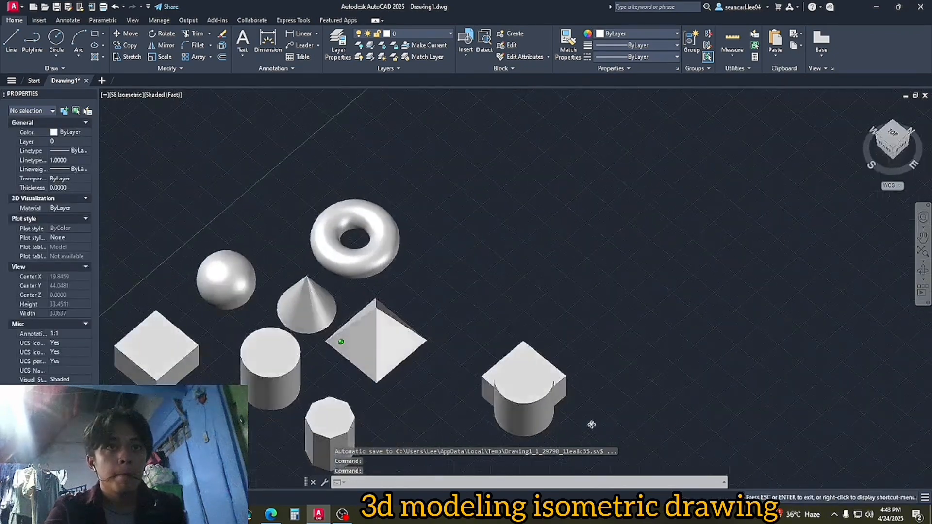
middle_click_drag(604, 391, 592, 333)
left_click(520, 349)
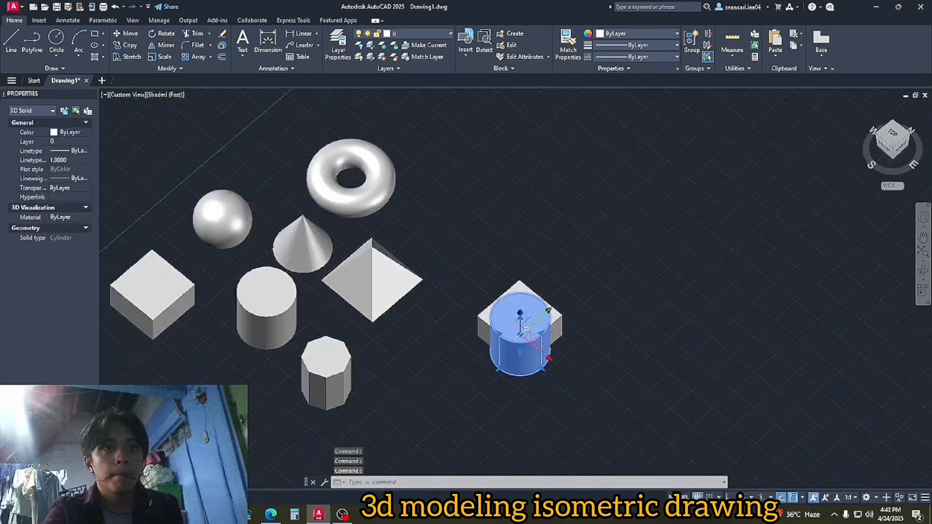
type("m")
key("Return")
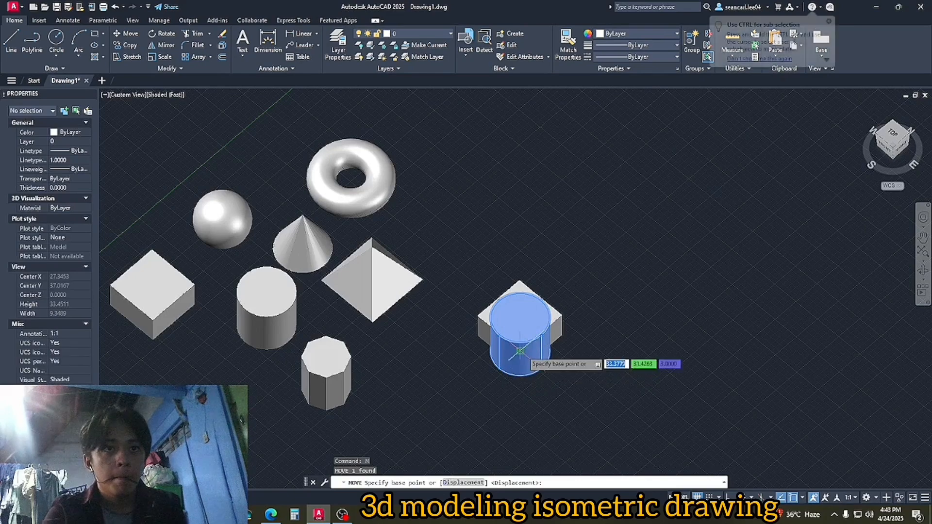
left_click(520, 350)
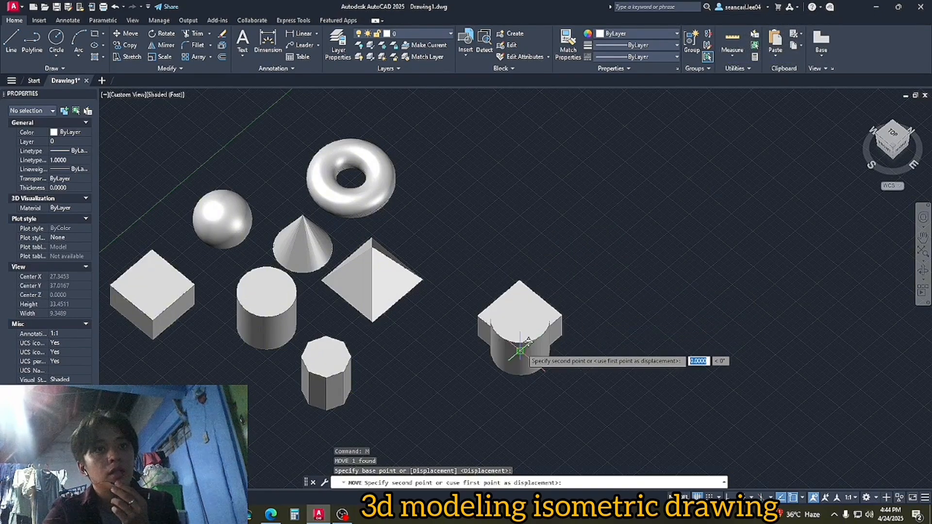
key("Escape")
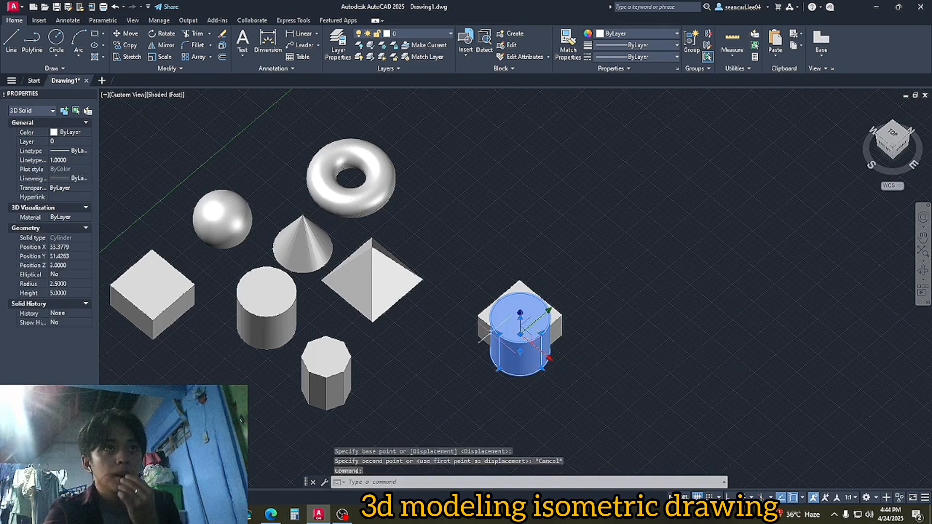
Move the copied cylinder by its base center from the box to the center of the torus.
type("m")
key("Return")
left_click(520, 352)
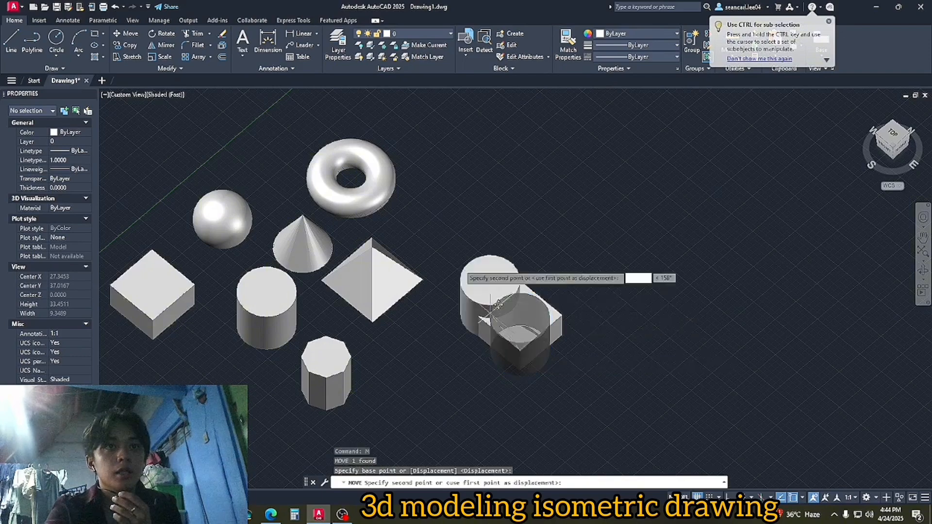
left_click(356, 187)
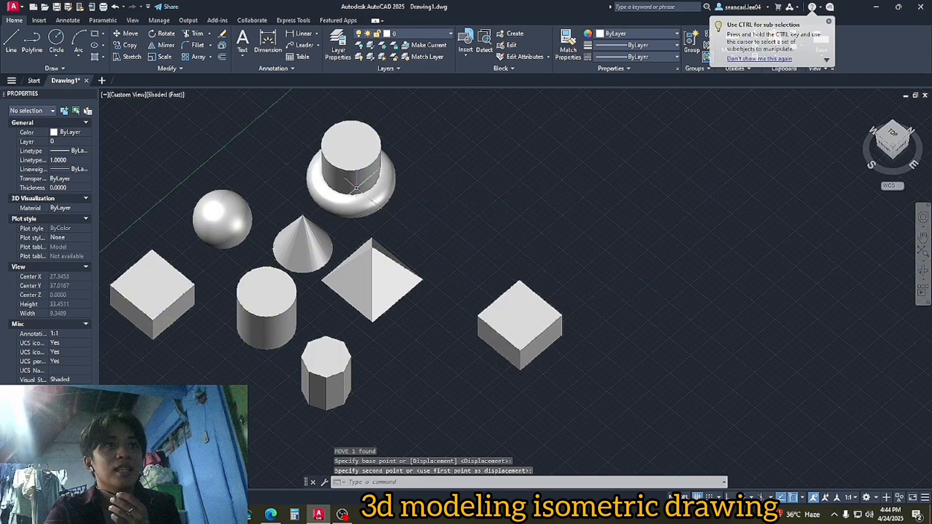
Erase the copied box standing apart from the other solids.
middle_click_drag(418, 278, 448, 270)
left_click(558, 324)
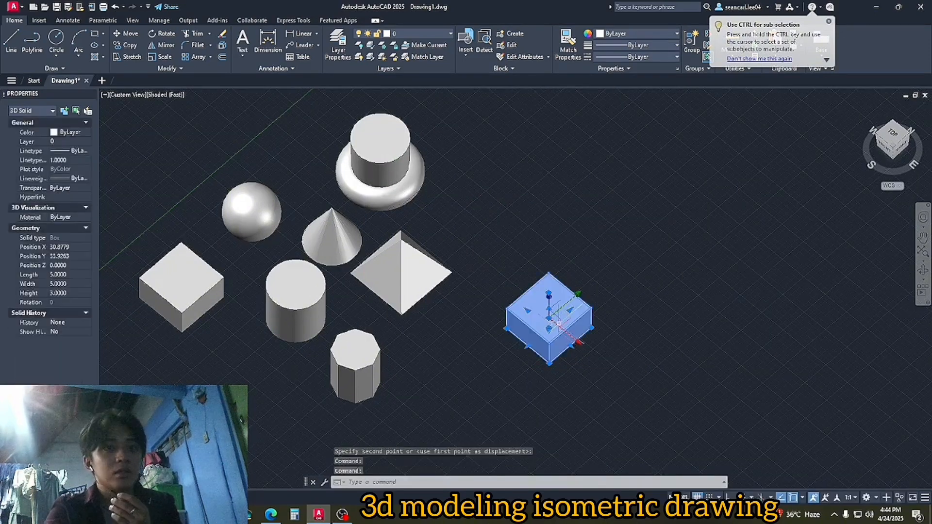
type("e")
key("Return")
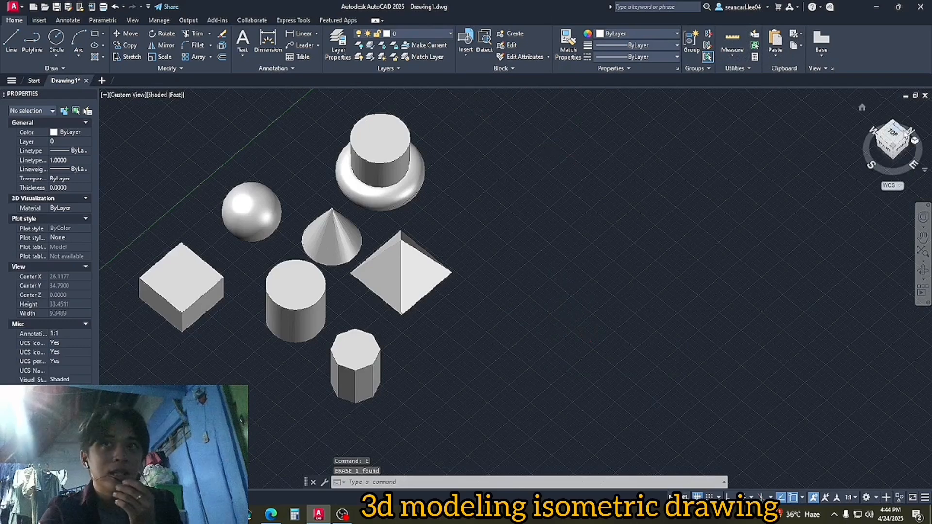
Restore the SE Isometric view and unite the torus and the cylinder standing in it into one solid with Union.
left_click(892, 134)
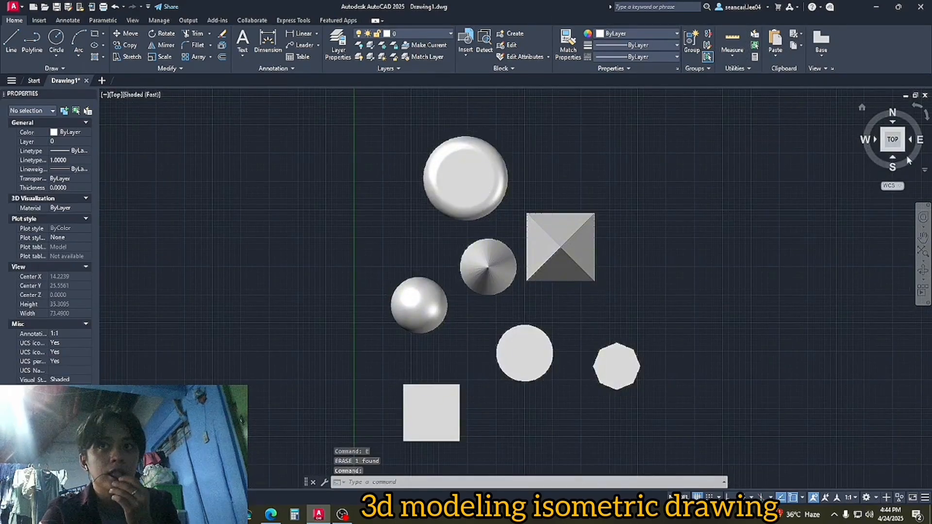
left_click(905, 155)
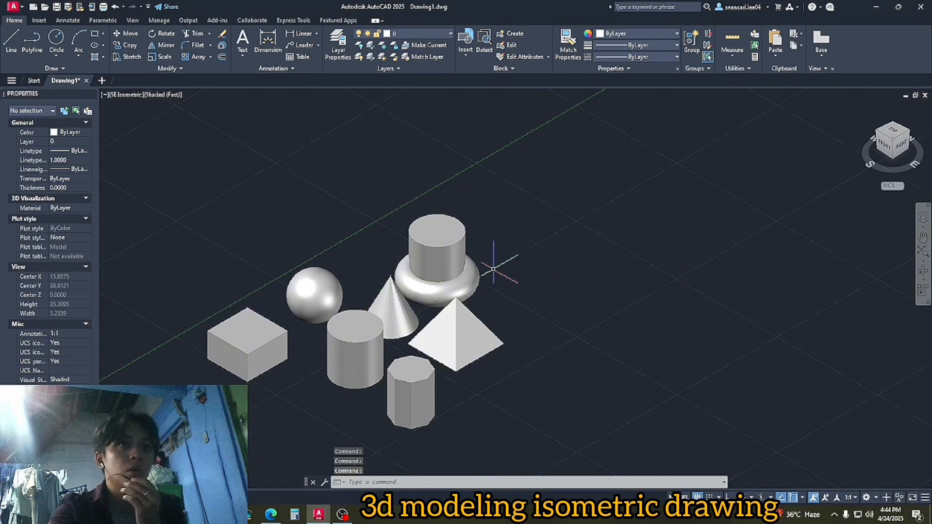
left_click(458, 262)
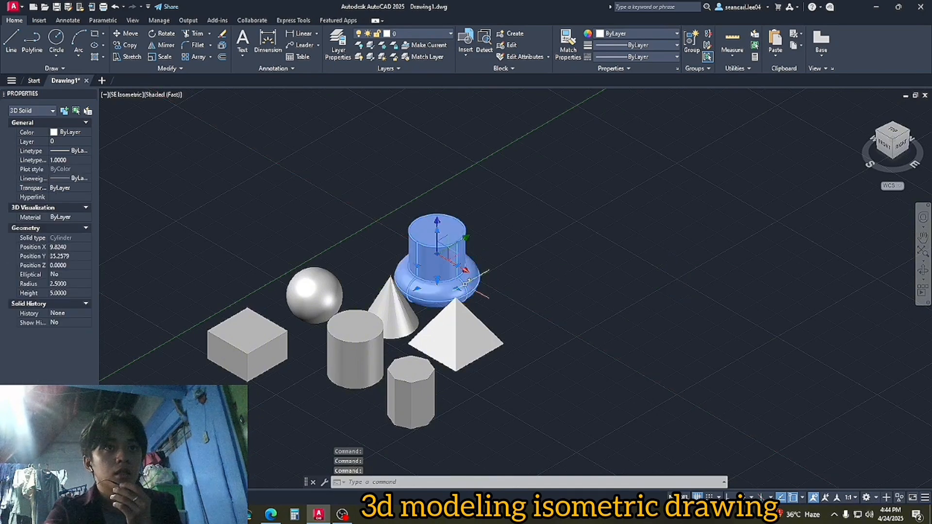
left_click(465, 282)
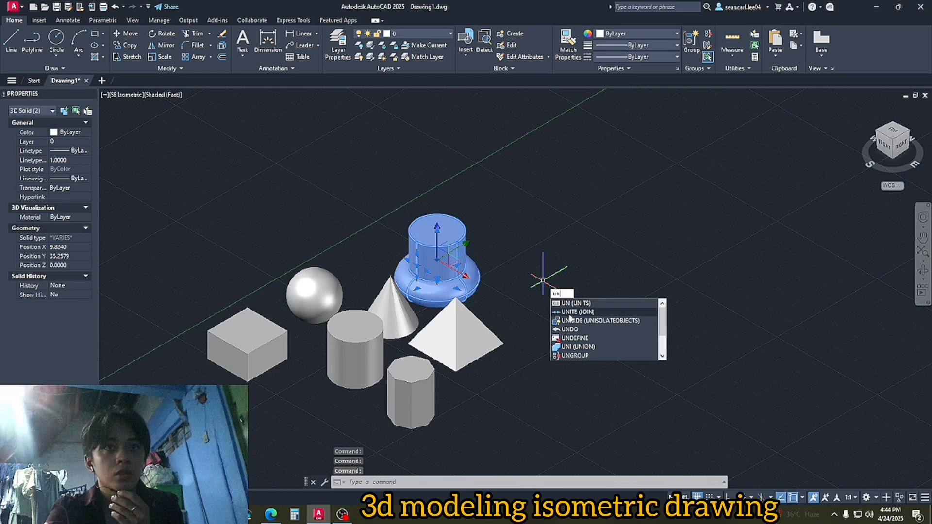
type("io")
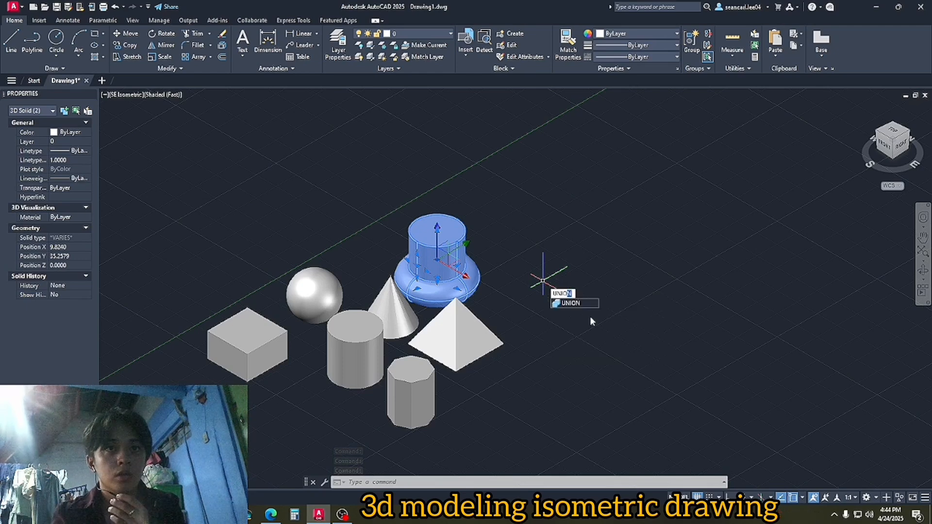
key("Return")
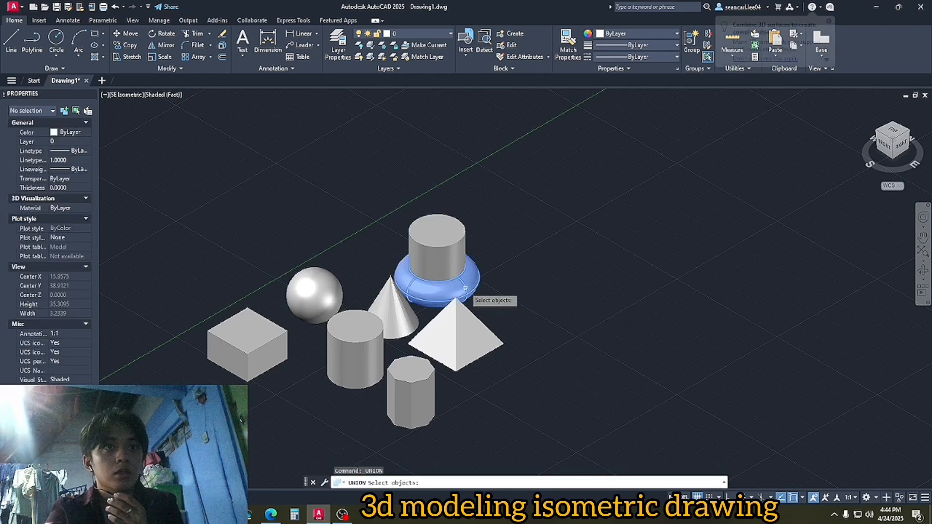
left_click(464, 283)
left_click(446, 259)
key("Return")
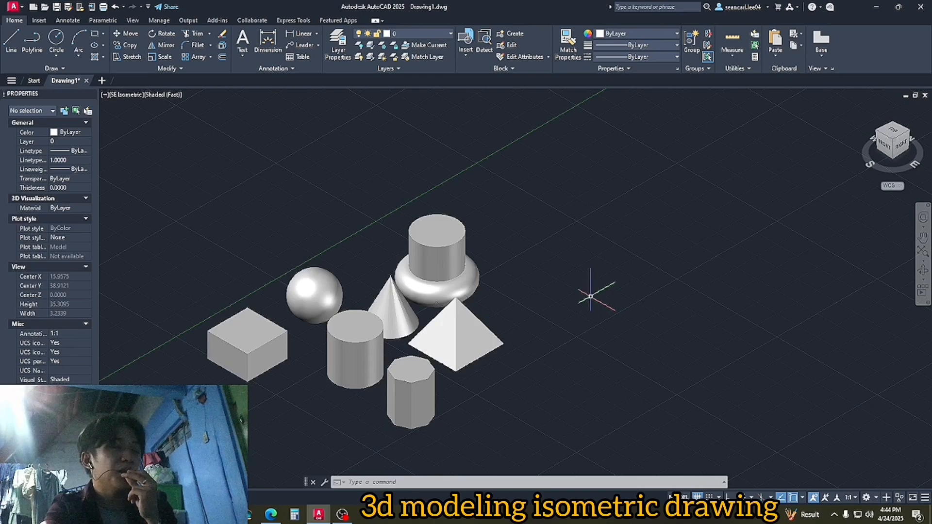
Move the united cylinder and torus solid by its center to the free ground beyond the pyramid.
left_click(481, 278)
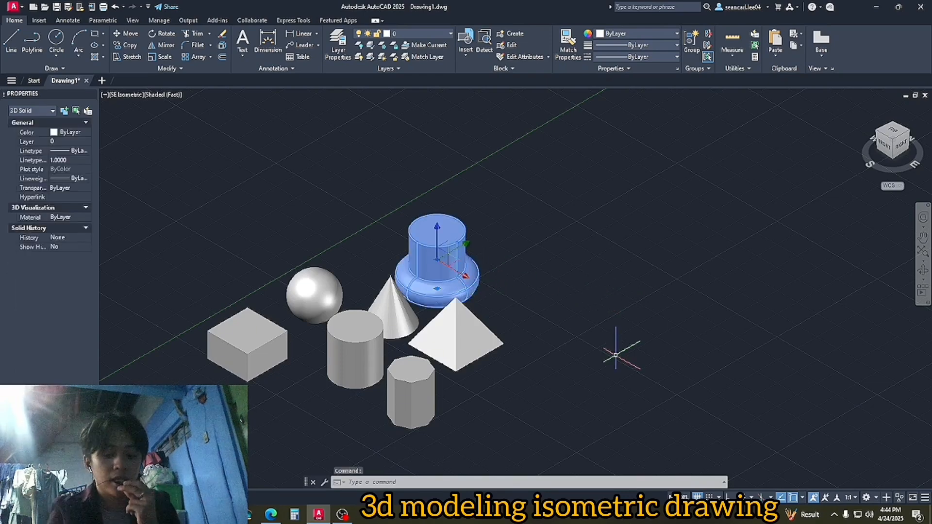
key("Return")
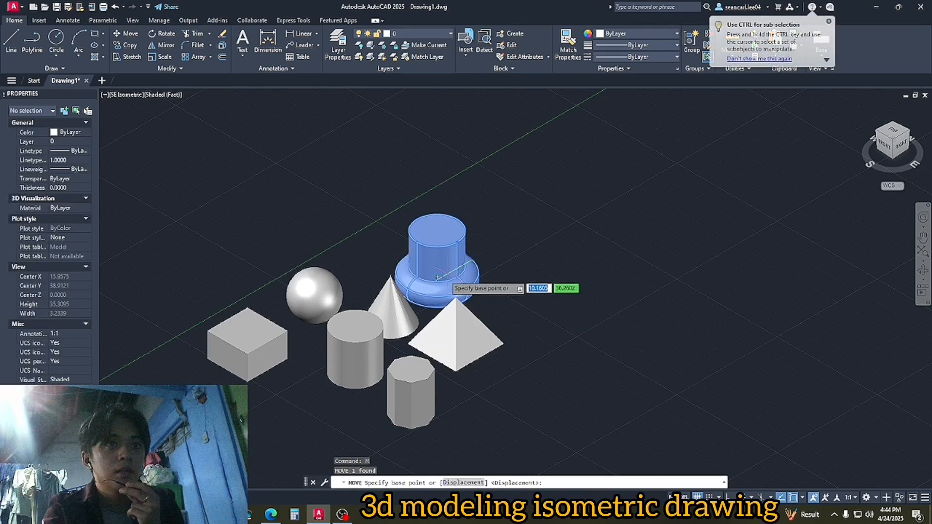
left_click(437, 265)
left_click(573, 316)
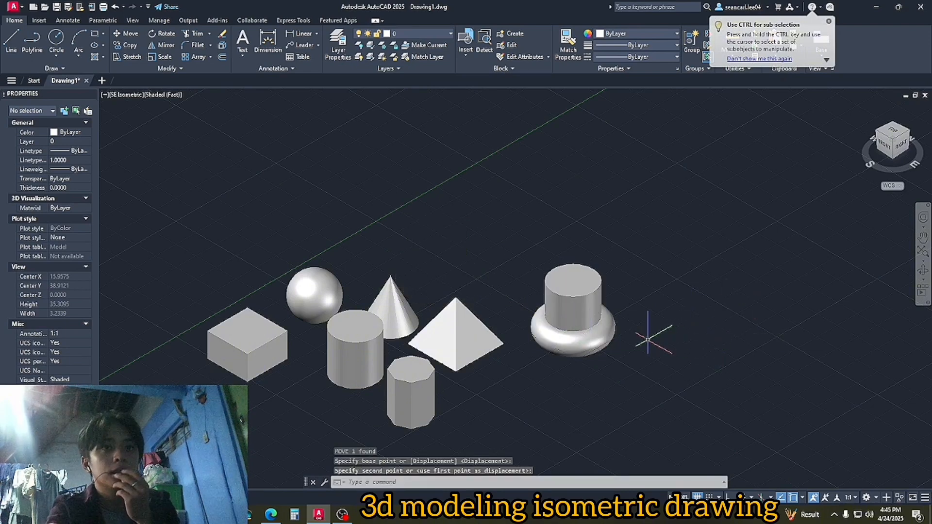
Orbit around the solids to inspect the united cylinder and torus from behind, and restore the SE Isometric view.
type("3DO")
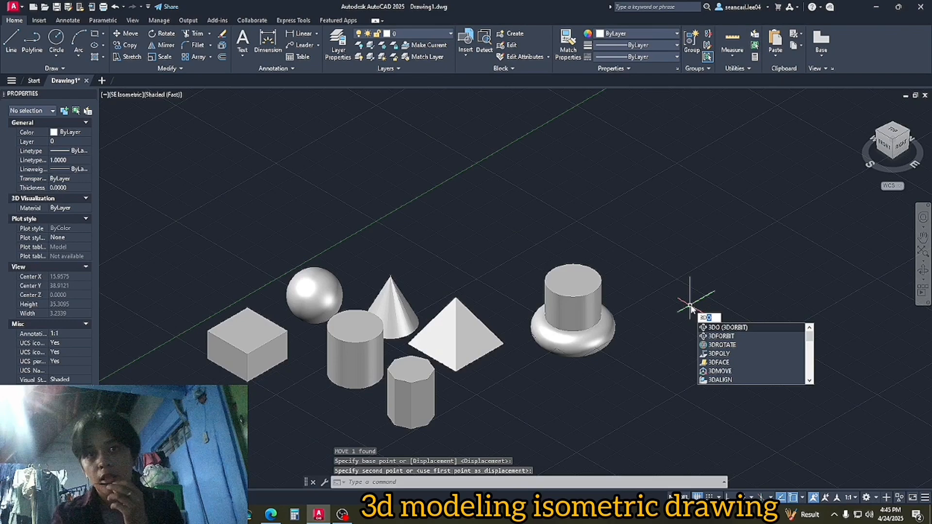
key("Return")
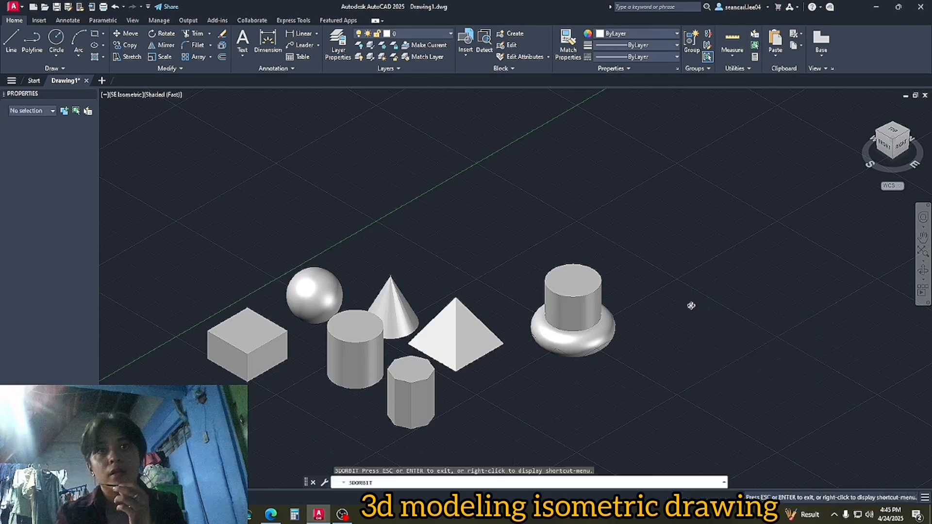
left_click_drag(579, 321, 286, 384)
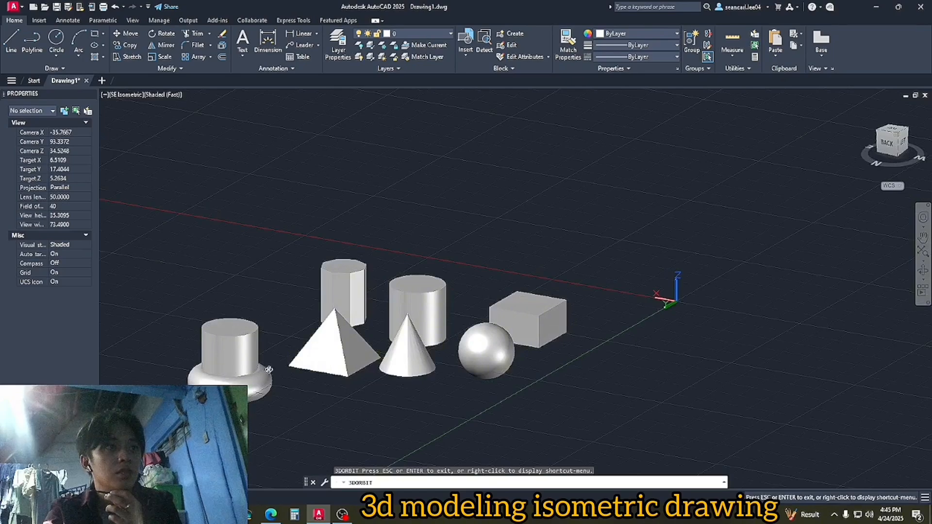
left_click_drag(204, 377, 487, 404)
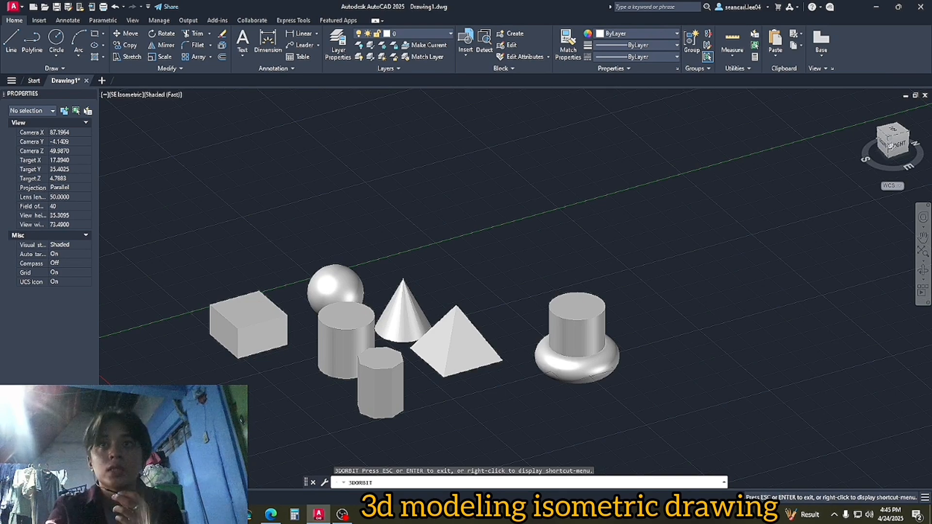
key("Escape")
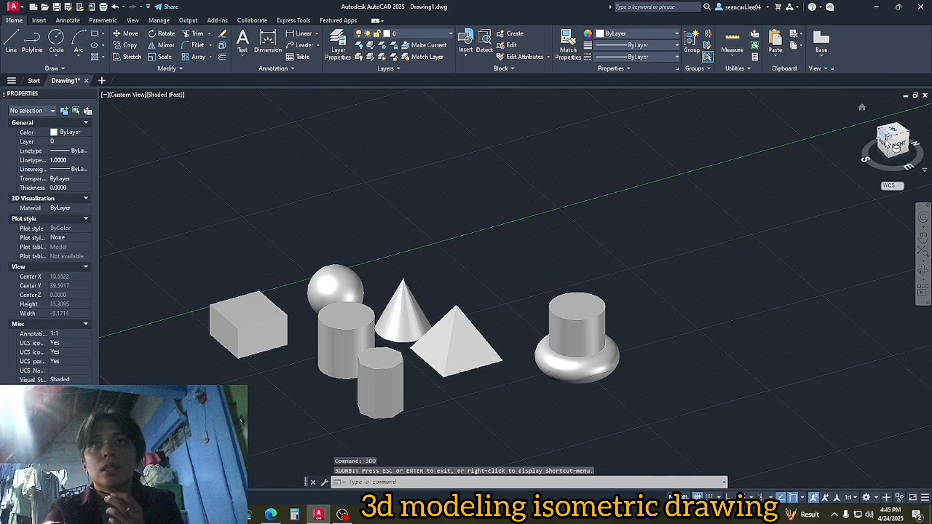
left_click(888, 139)
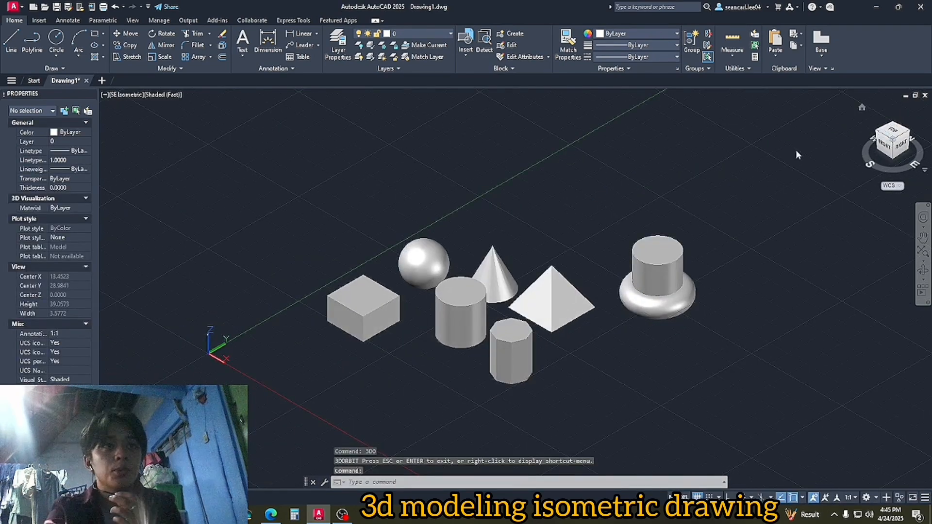
Round the four upper edges of the box with FILLETEDGE at a radius of 1.
scroll(368, 312, "up", 5)
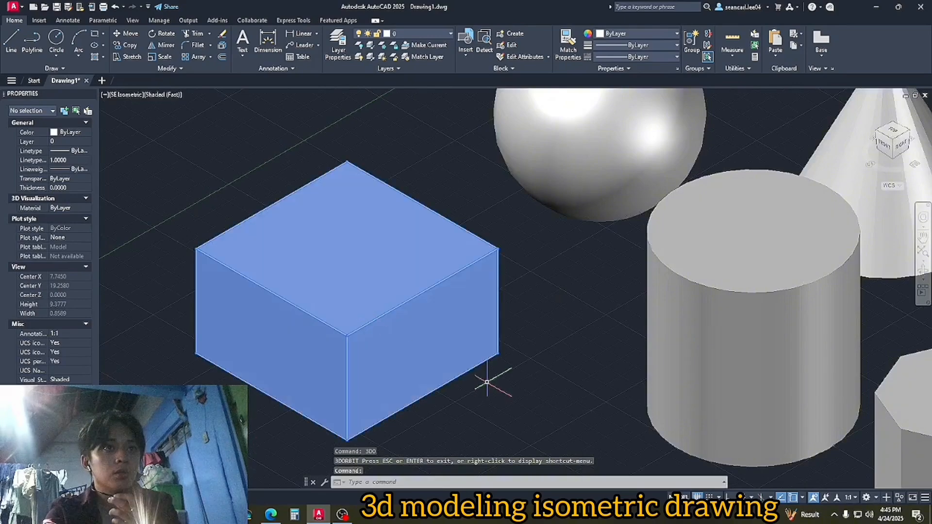
middle_click_drag(477, 421, 516, 421)
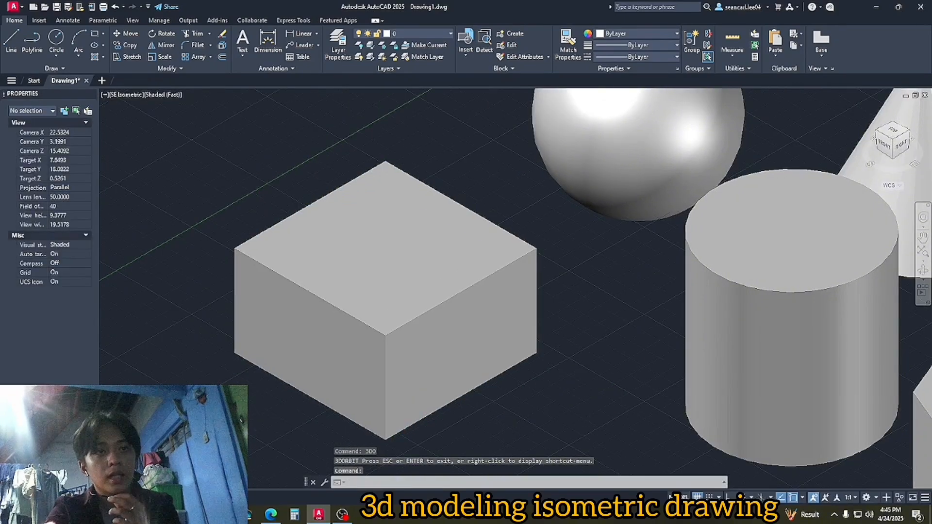
middle_click_drag(480, 392, 512, 423)
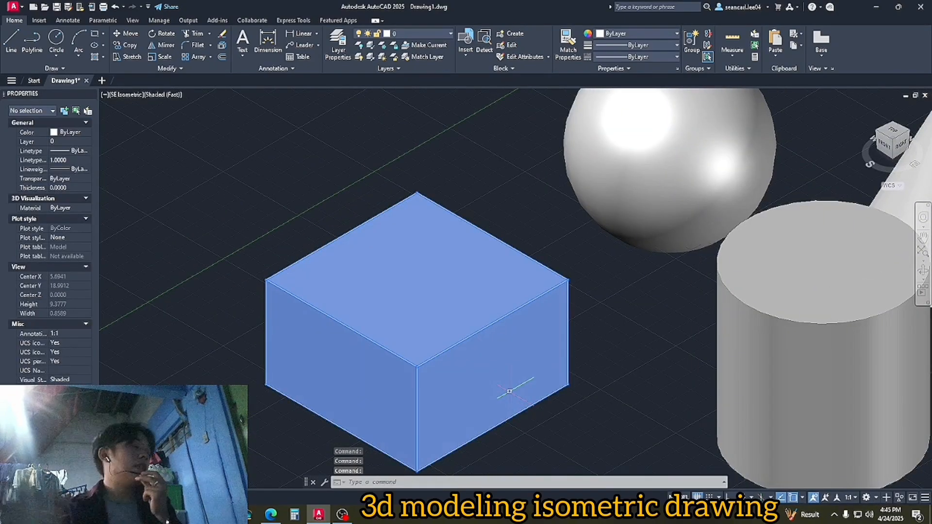
mouse_move(509, 391)
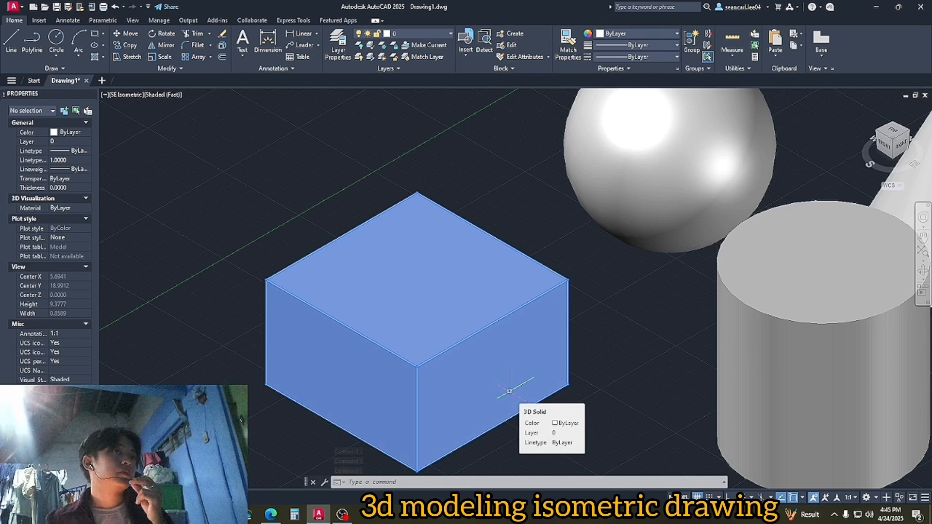
type("FILL")
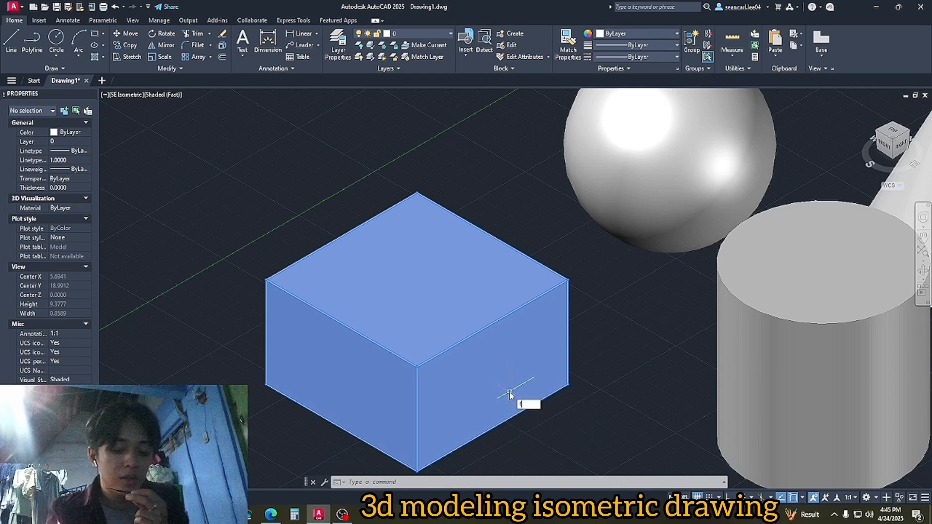
key("Down")
key("Down")
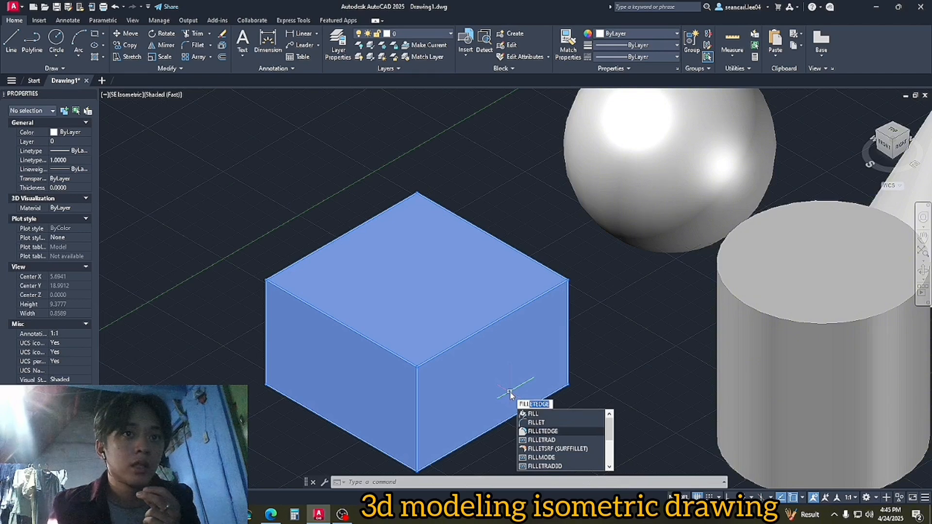
key("Return")
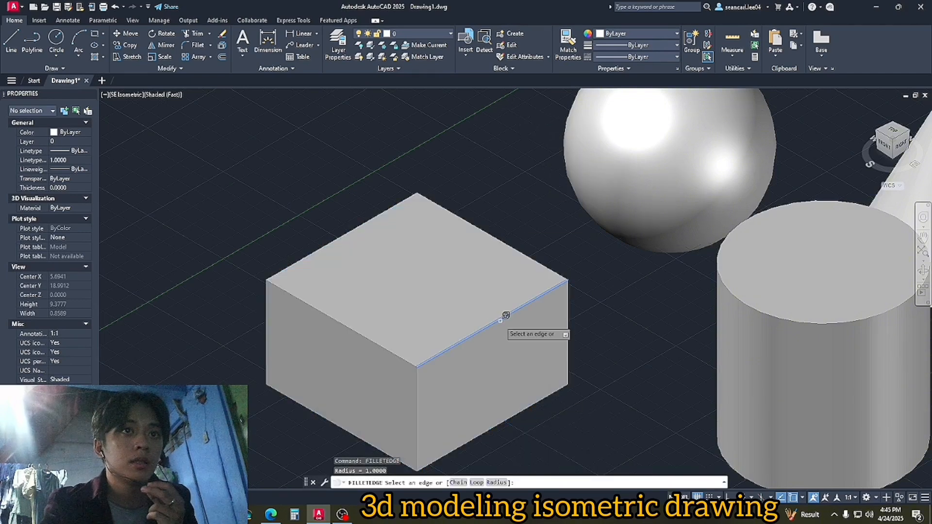
left_click(494, 318)
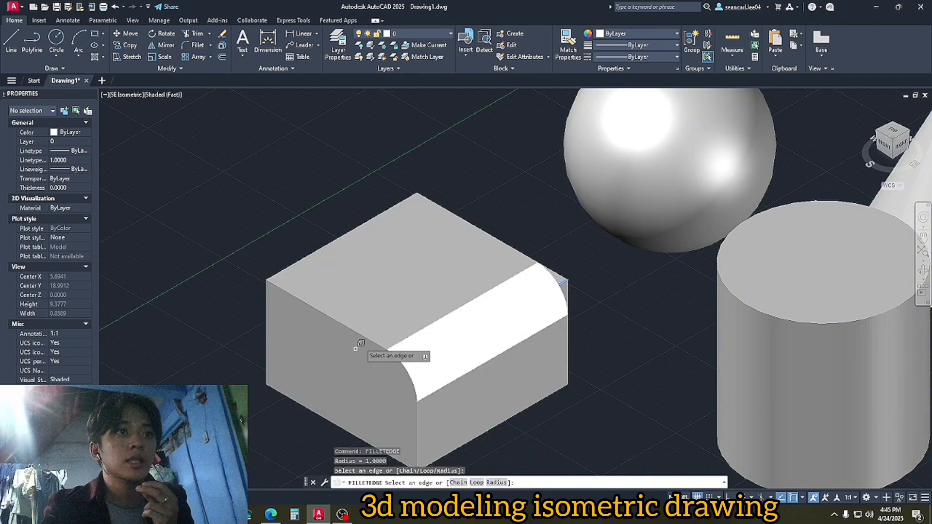
left_click(367, 329)
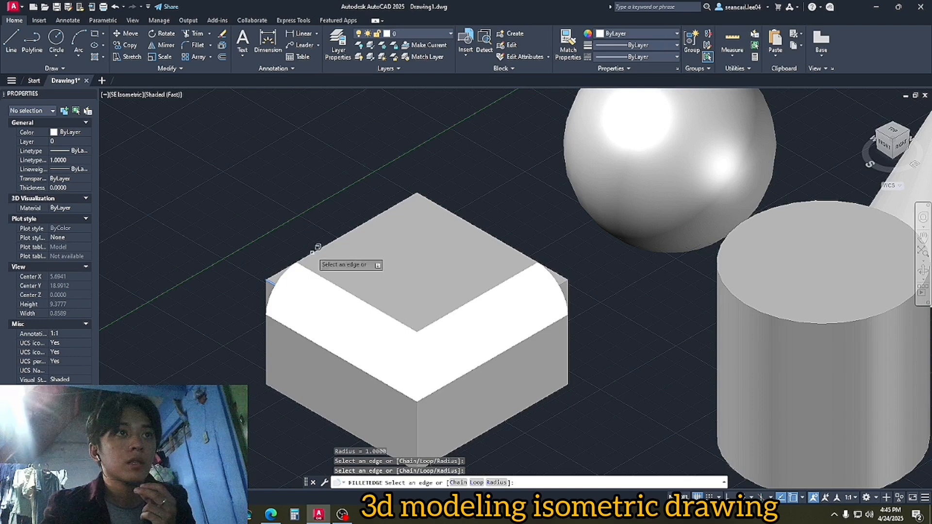
middle_click_drag(543, 393, 660, 400)
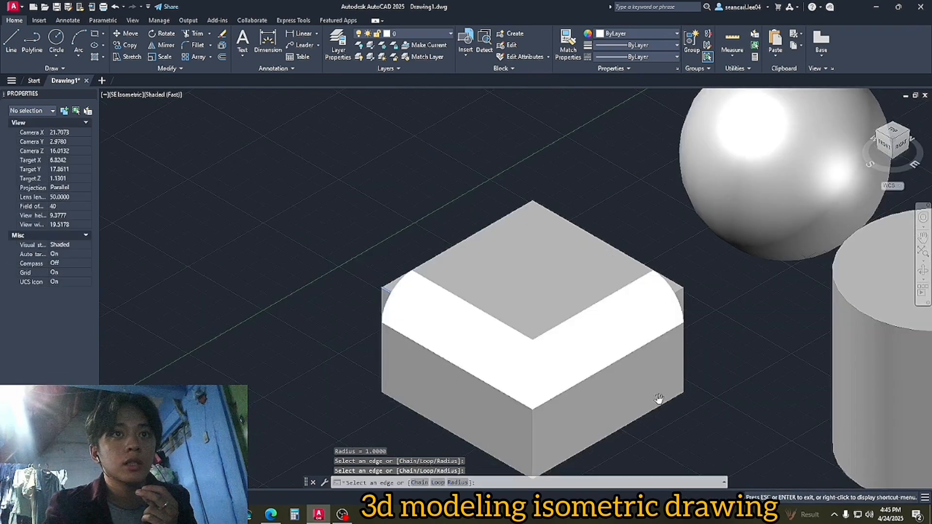
left_click(388, 284)
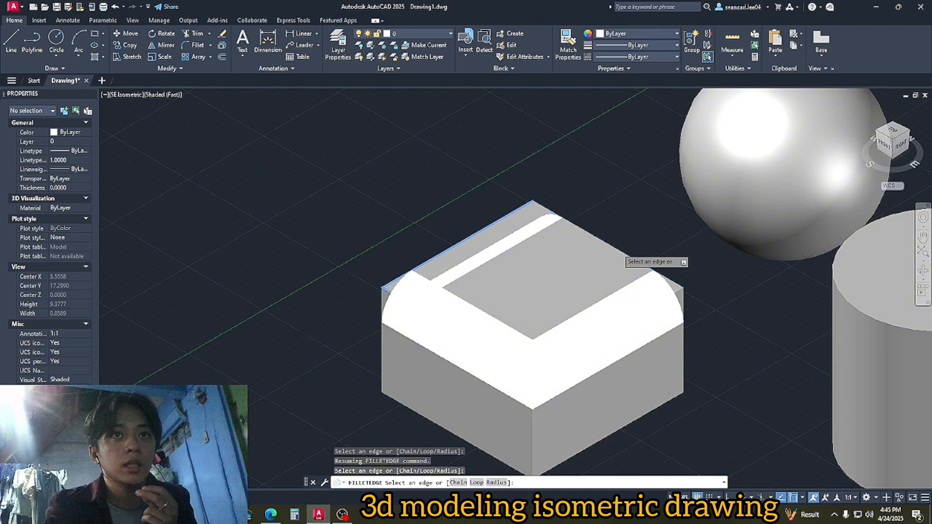
left_click(630, 256)
key("Return")
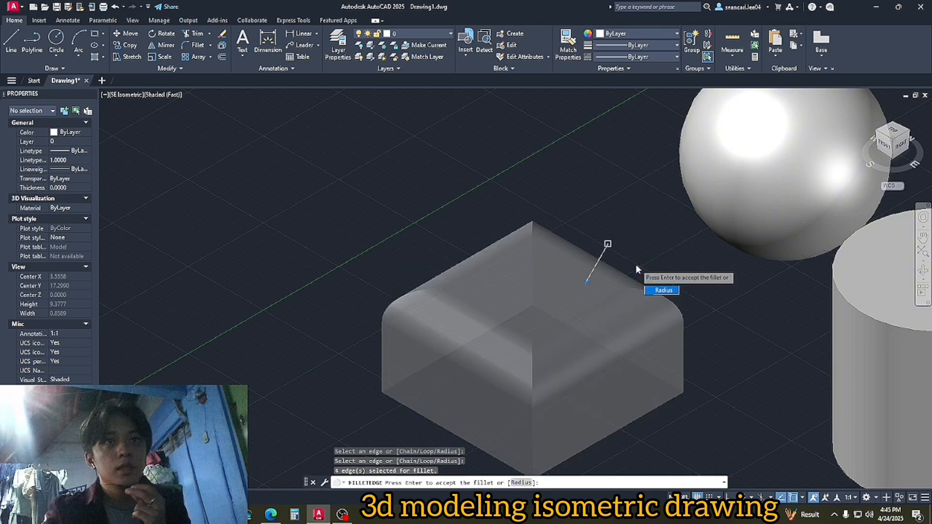
scroll(636, 264, "down", 5)
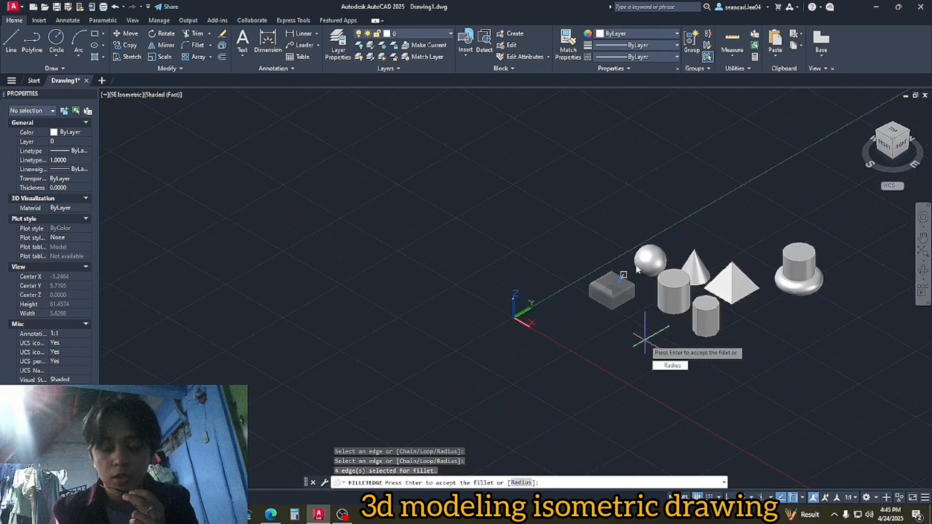
key("Return")
Examine the box's rounded edges in the Top view and from an orbited angle, and return to SE Isometric.
left_click(892, 132)
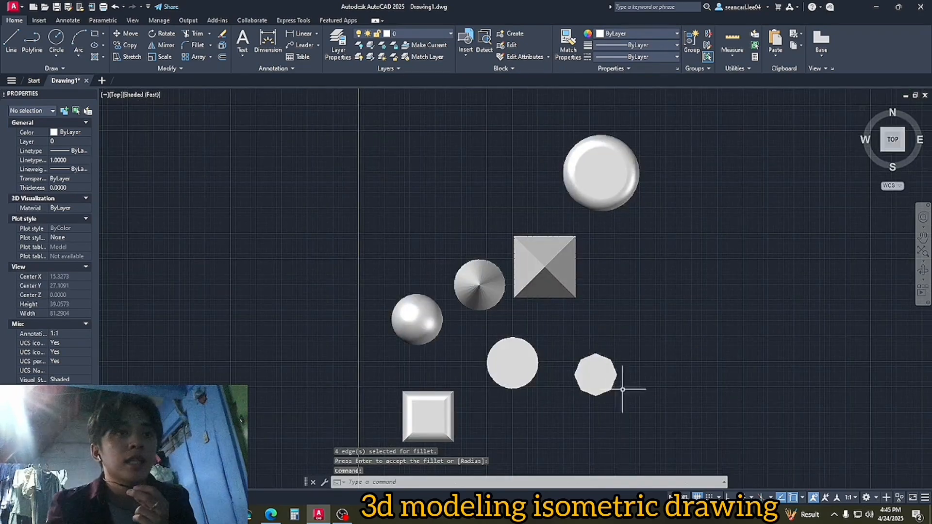
middle_click_drag(335, 343, 393, 251)
key("Escape")
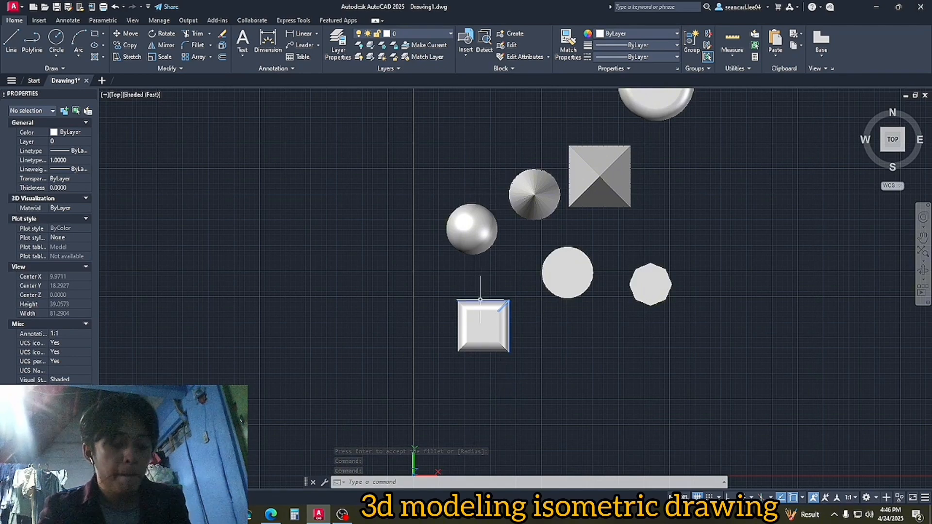
scroll(510, 318, "up", 6)
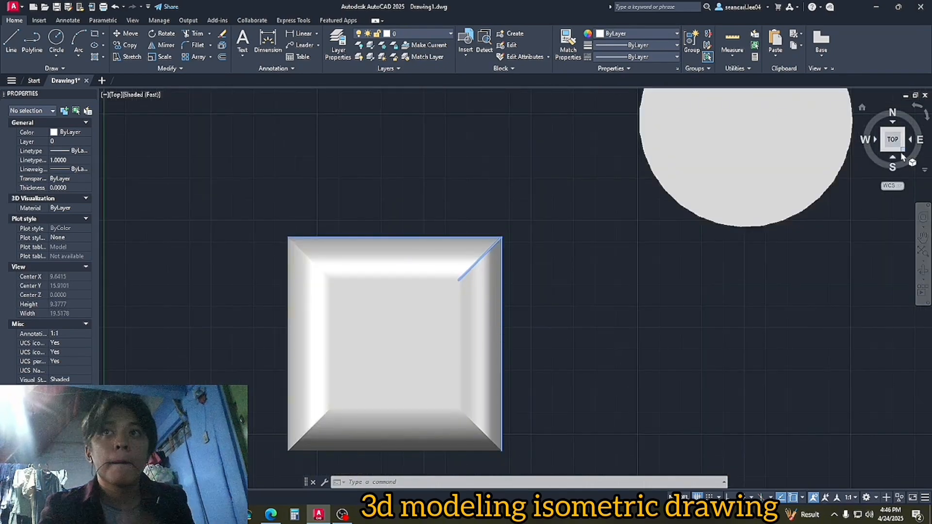
left_click(902, 156)
middle_click_drag(322, 313, 381, 302)
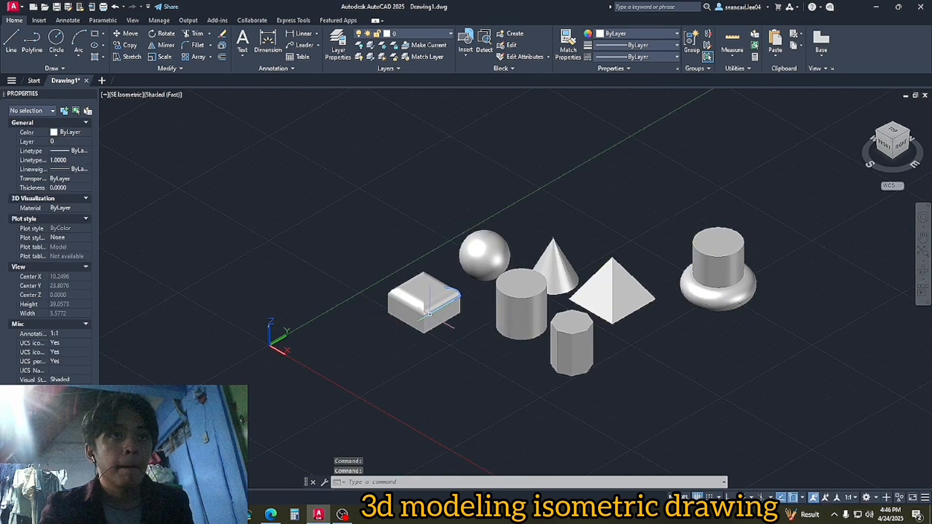
scroll(430, 314, "up", 4)
middle_click_drag(449, 343, 569, 342, "shift")
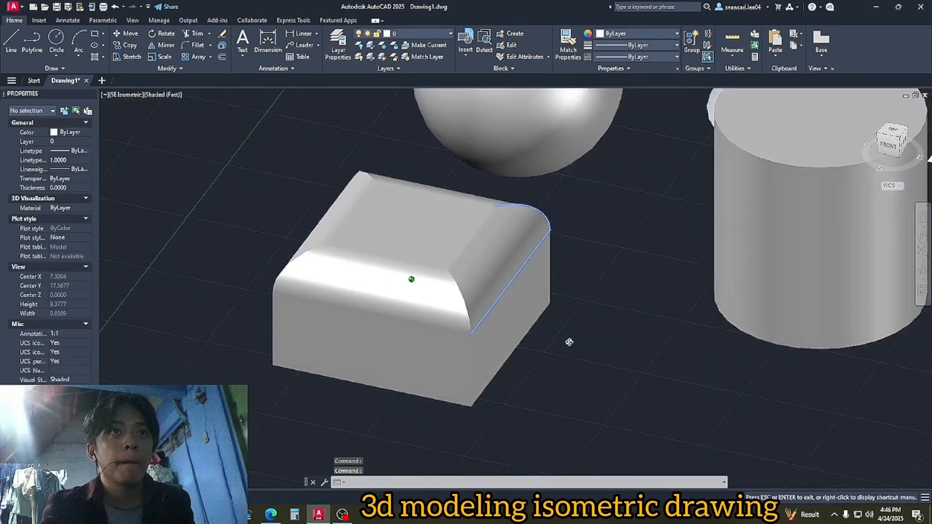
left_click(904, 146)
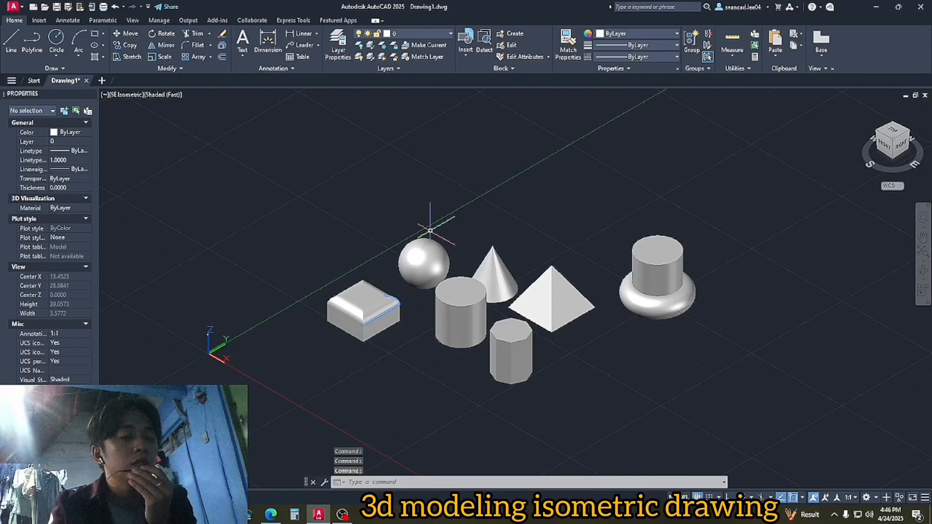
left_click(426, 422)
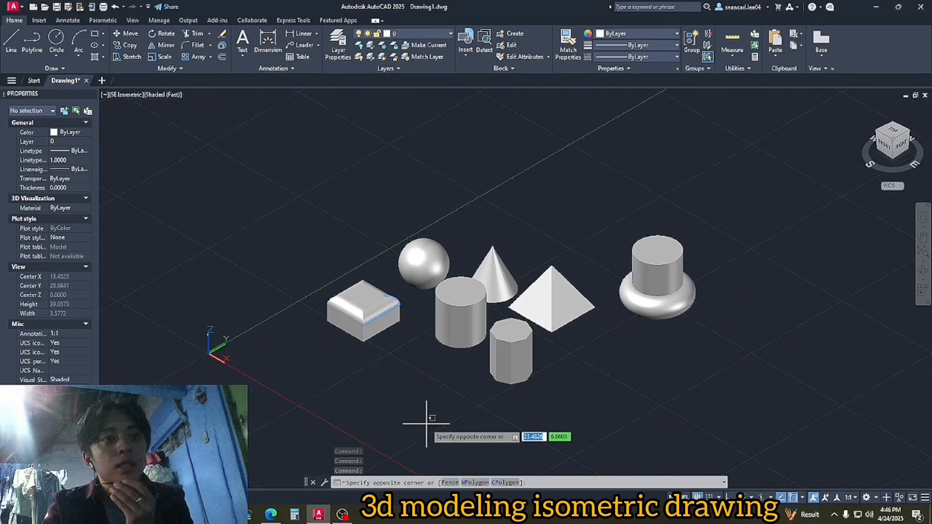
key("Escape")
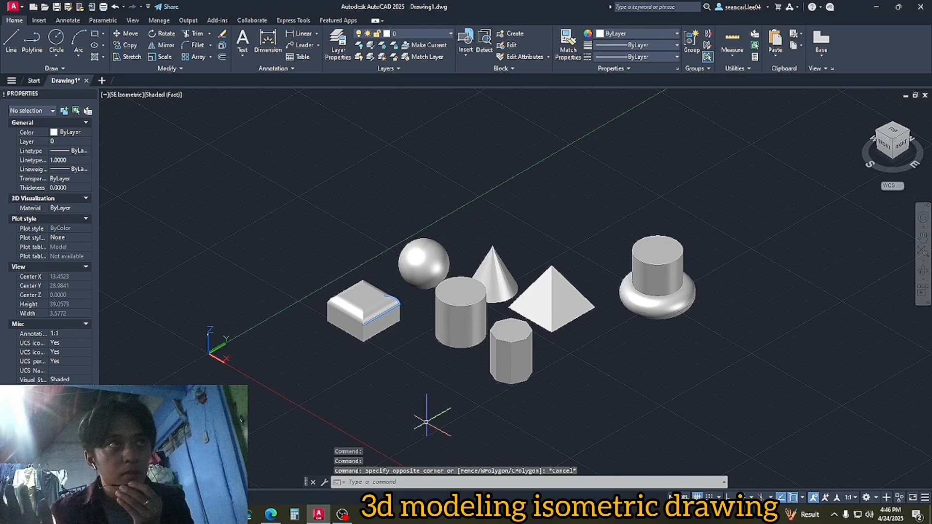
scroll(452, 230, "down", 5)
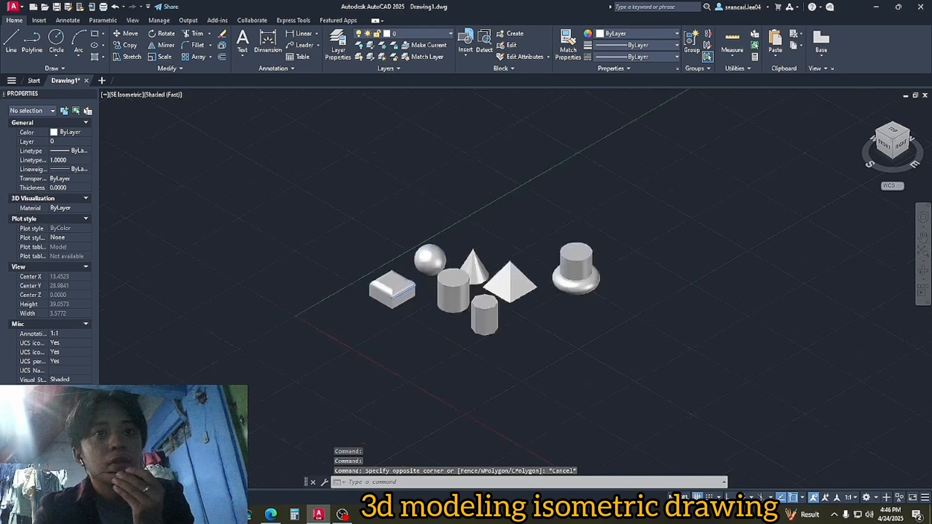
scroll(444, 286, "up", 3)
scroll(444, 286, "up", 2)
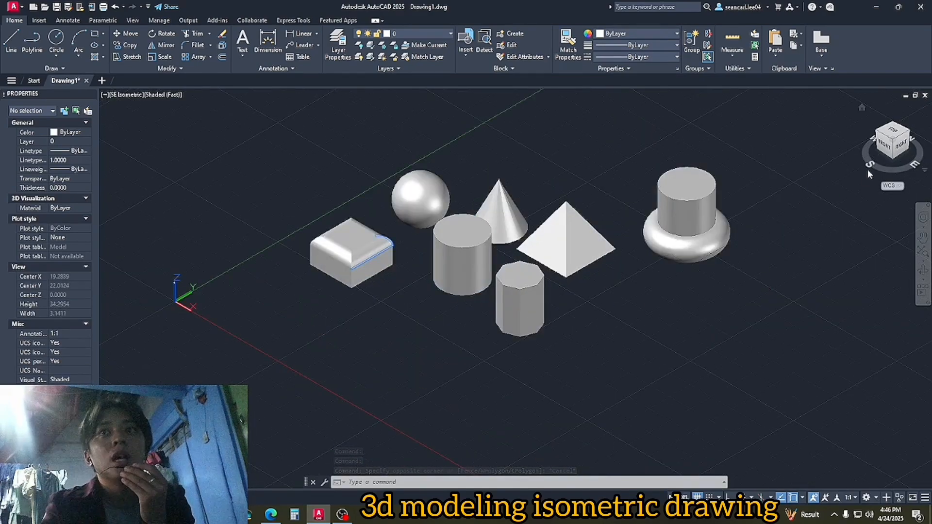